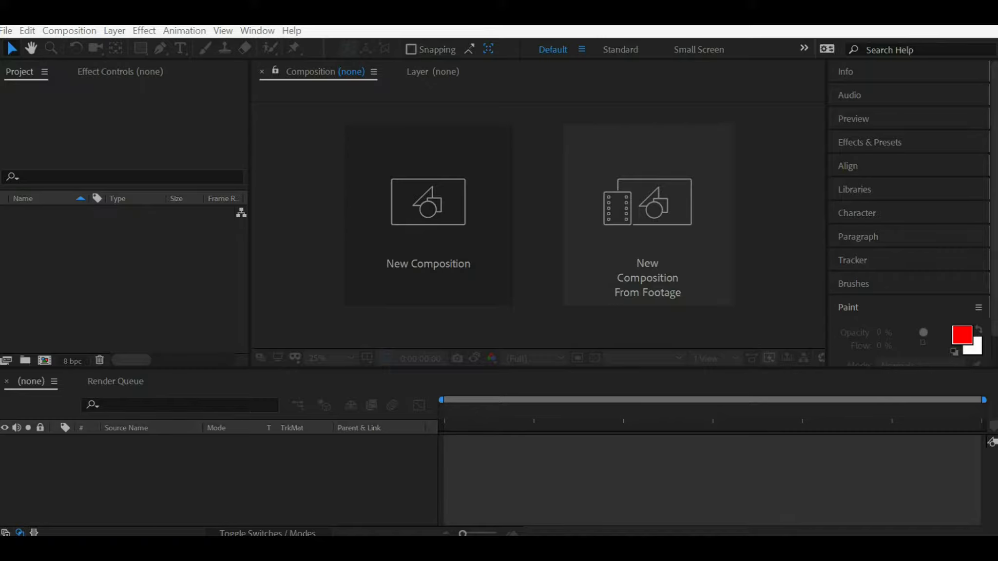
Continue past the welcome page and start a new blank project.
{"action": "left_click", "coordinate": [122, 280]}
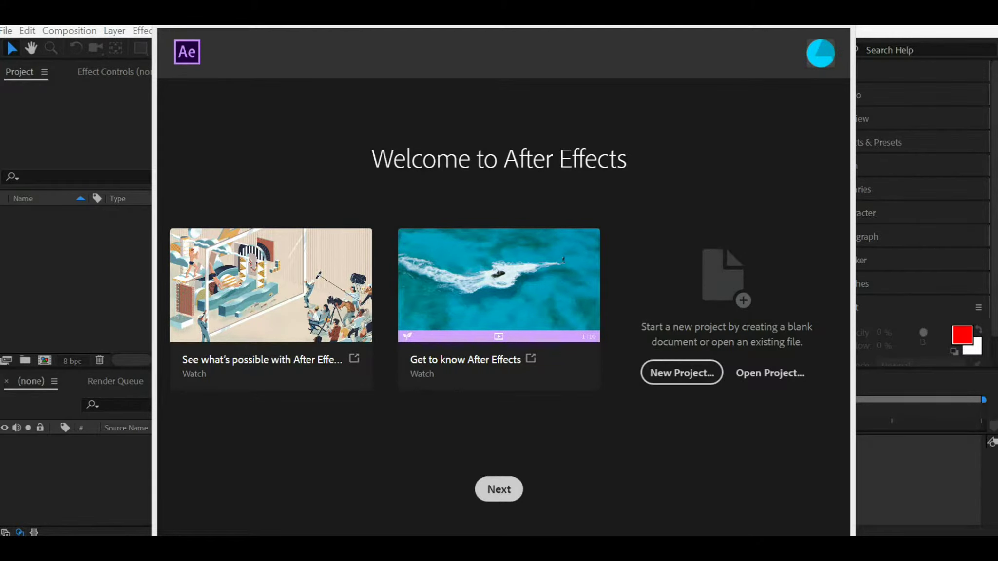
{"action": "left_click", "coordinate": [499, 490]}
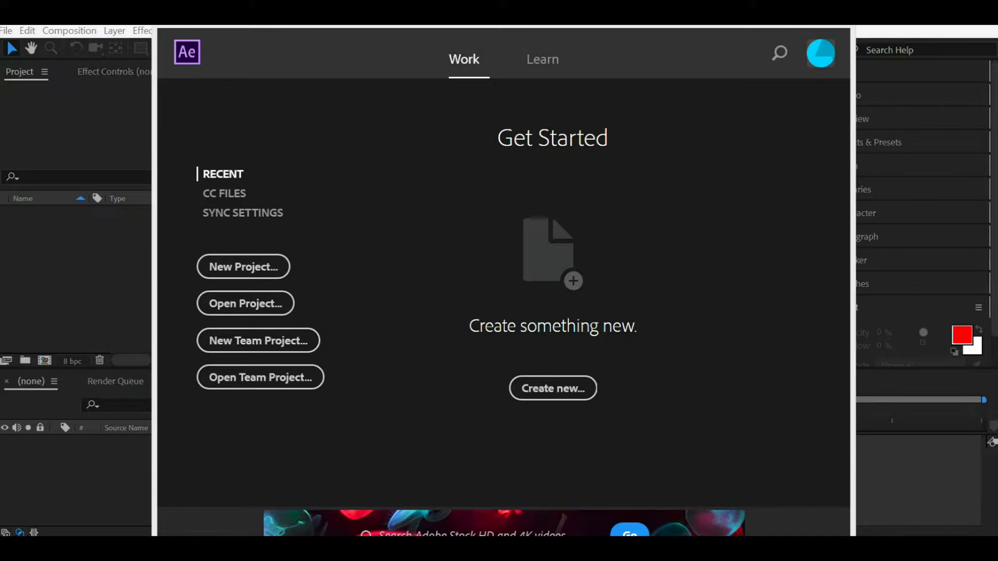
{"action": "left_click", "coordinate": [244, 266]}
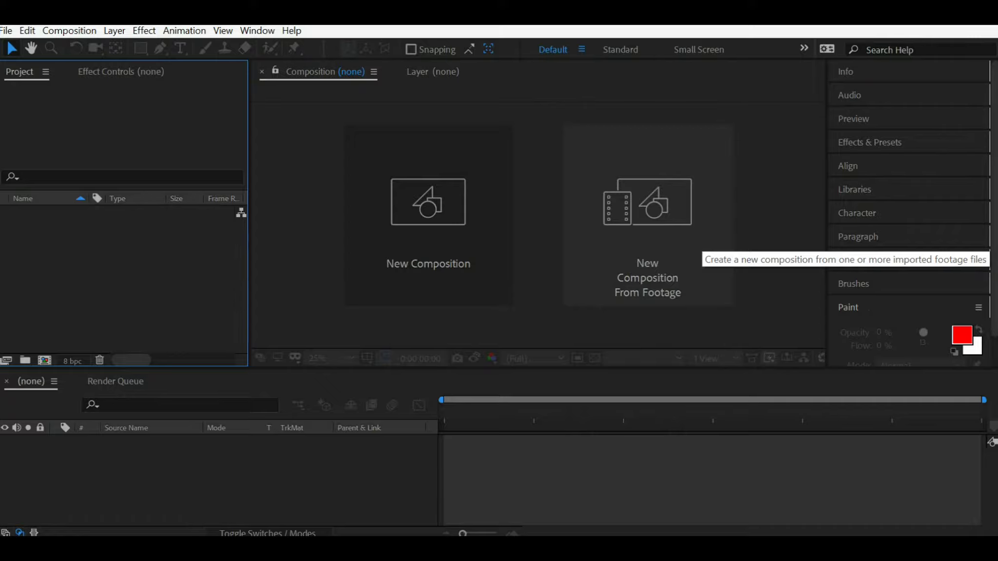
Create a new composition from the footage file MVI_2470.
{"action": "left_click", "coordinate": [682, 244]}
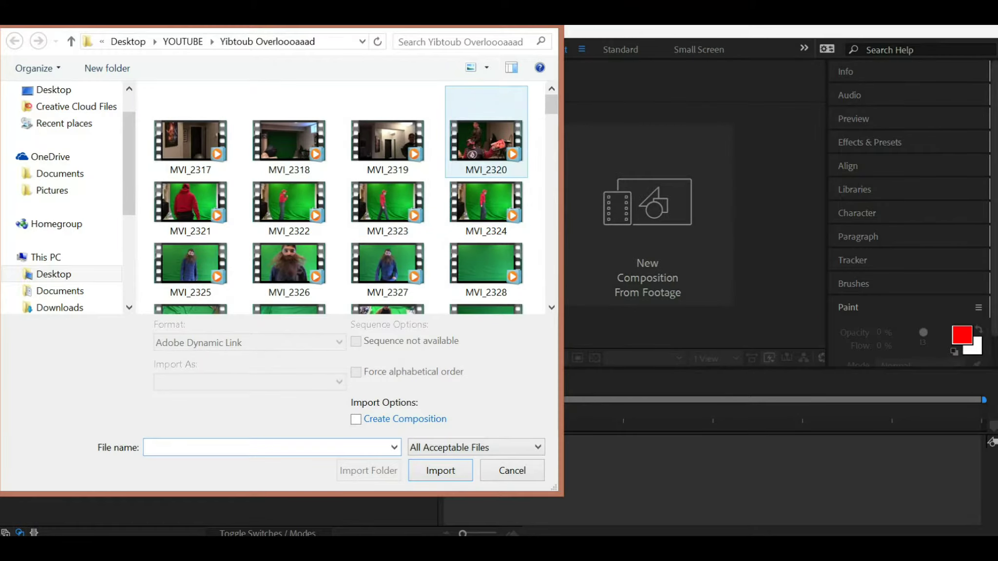
{"action": "scroll", "coordinate": [393, 111], "scroll_direction": "down", "scroll_amount": 15}
{"action": "scroll", "coordinate": [393, 111], "scroll_direction": "down", "scroll_amount": 1}
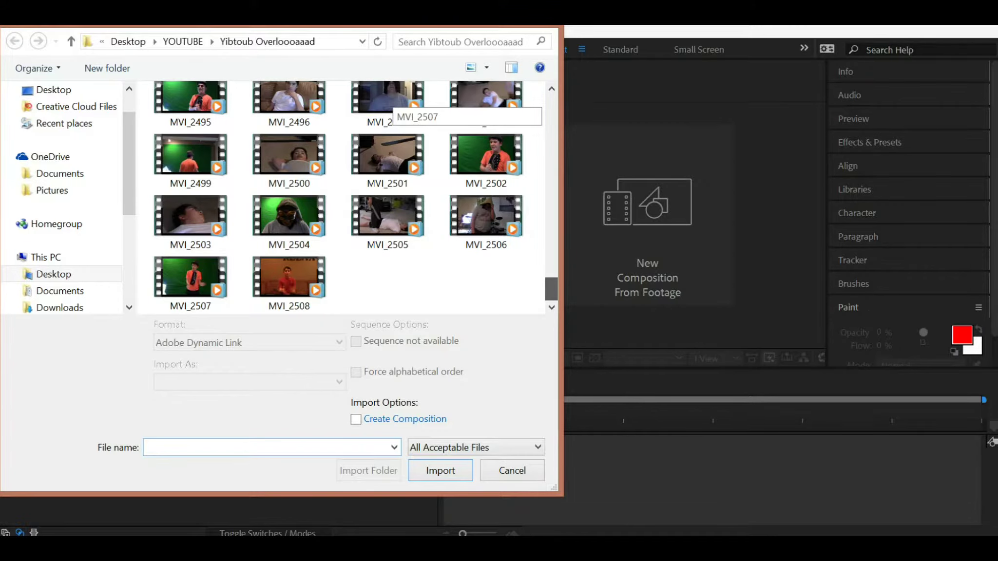
{"action": "scroll", "coordinate": [392, 111], "scroll_direction": "up", "scroll_amount": 5}
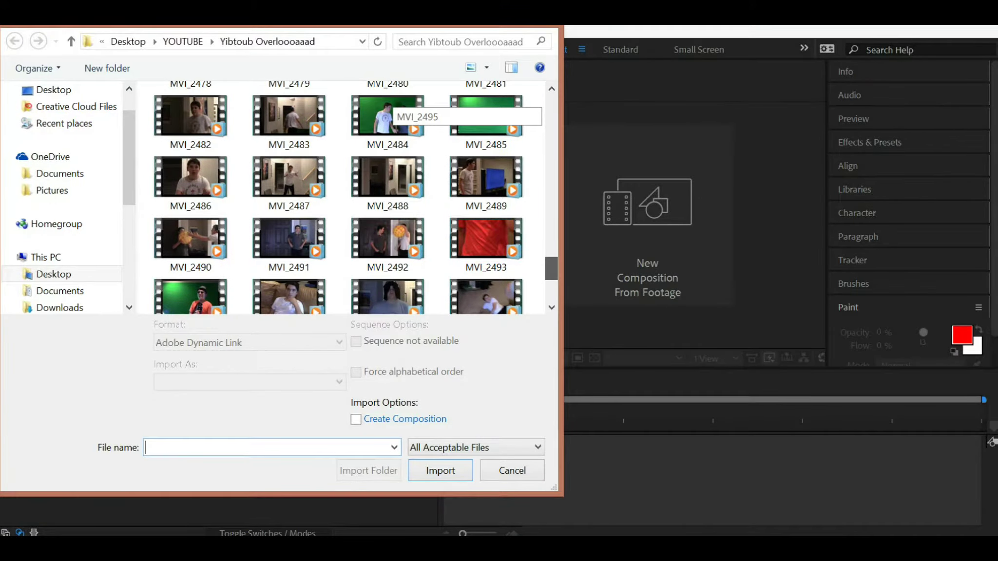
{"action": "scroll", "coordinate": [393, 111], "scroll_direction": "up", "scroll_amount": 5}
{"action": "scroll", "coordinate": [392, 111], "scroll_direction": "up", "scroll_amount": 2}
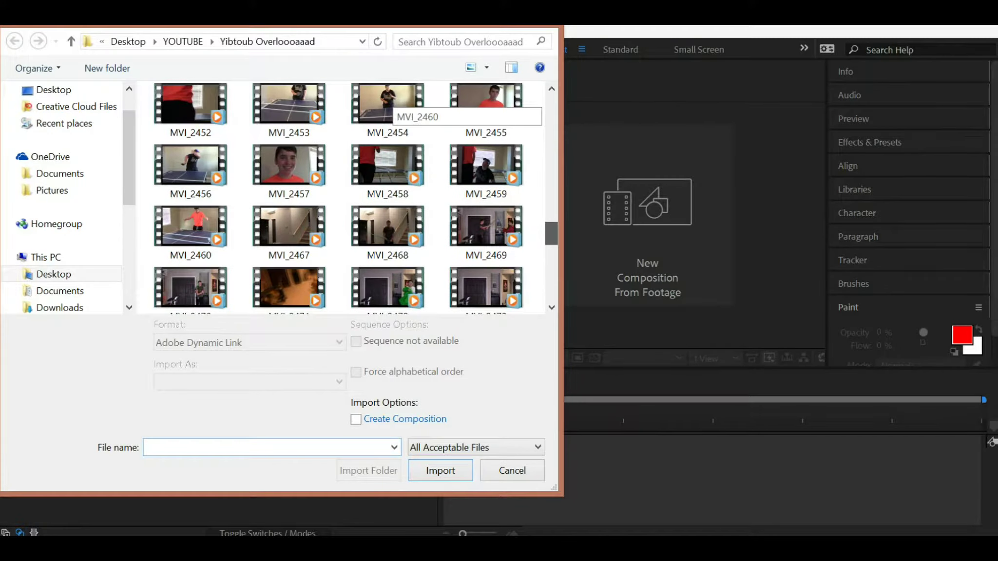
{"action": "scroll", "coordinate": [392, 111], "scroll_direction": "down", "scroll_amount": 1}
{"action": "double_click", "coordinate": [191, 287]}
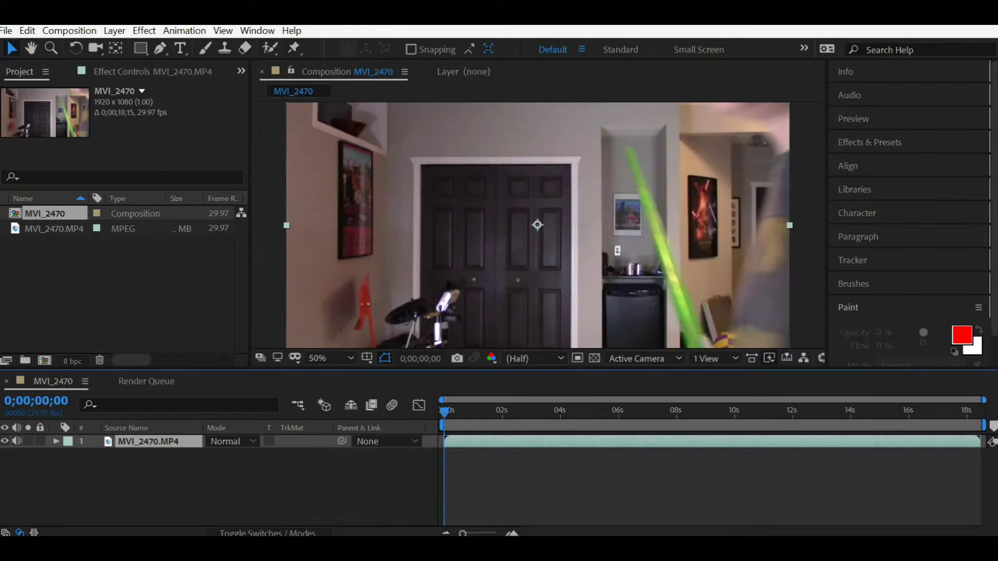
Split the MVI_2470.MP4 layer at 0;00;04;23, delete the earlier part, and move the remaining clip to the start of the timeline.
{"action": "key", "text": "space"}
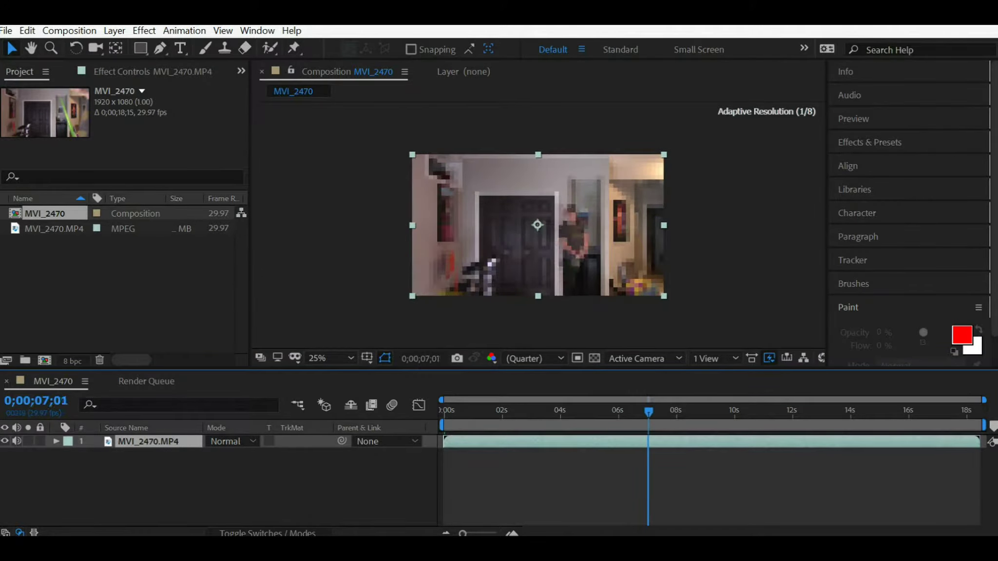
{"action": "key", "text": "space"}
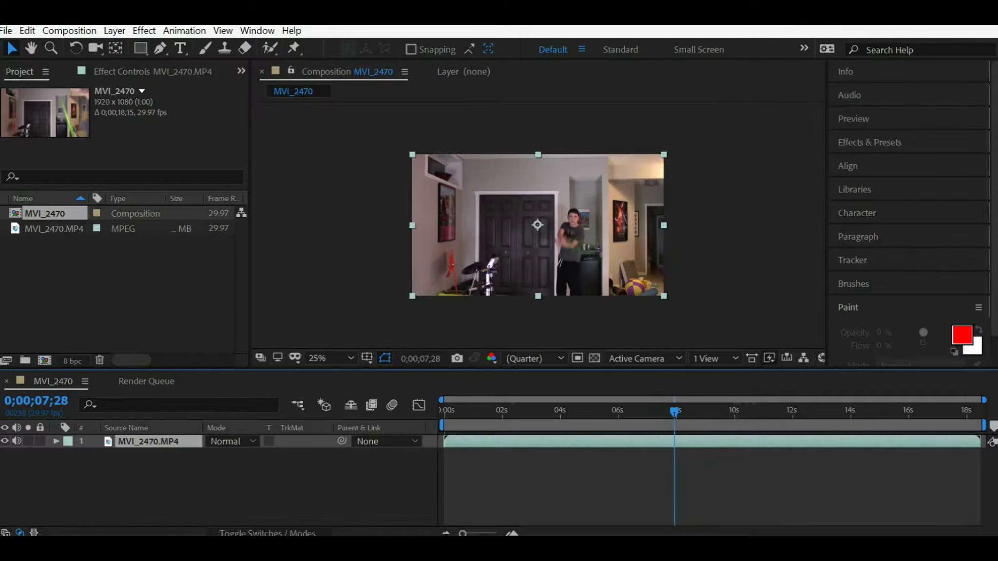
{"action": "key", "text": "space"}
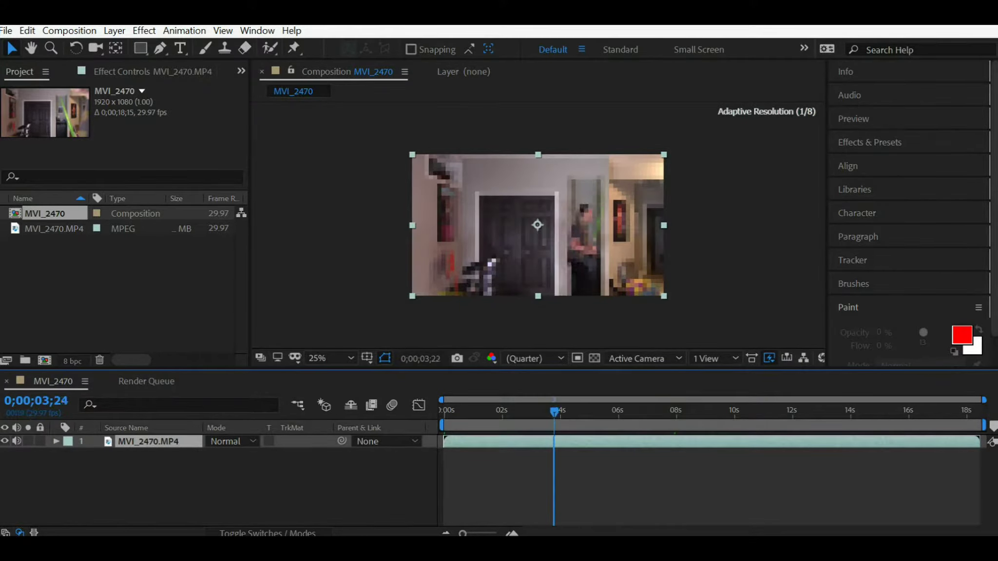
{"action": "key", "text": "space"}
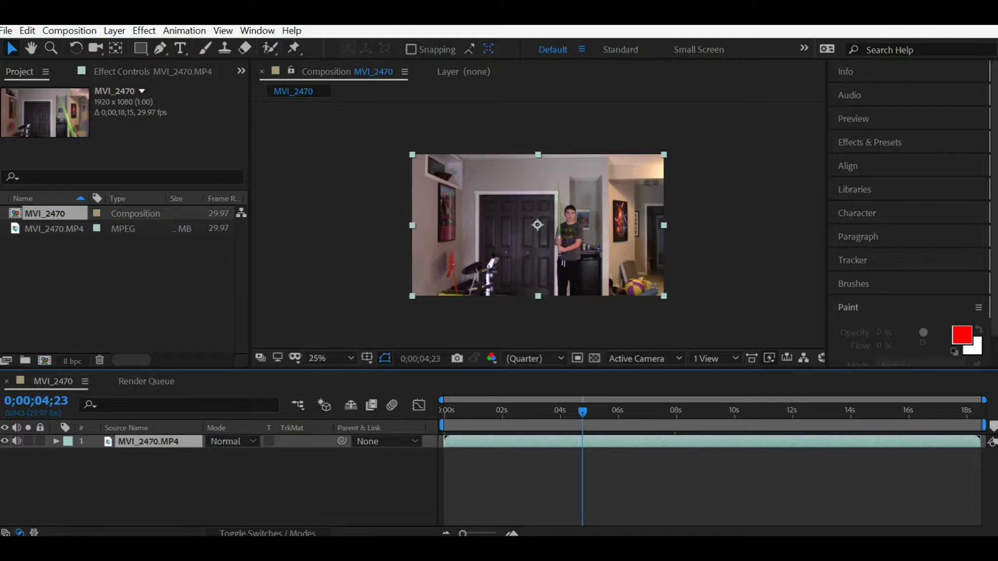
{"action": "key", "text": "ctrl+shift+d"}
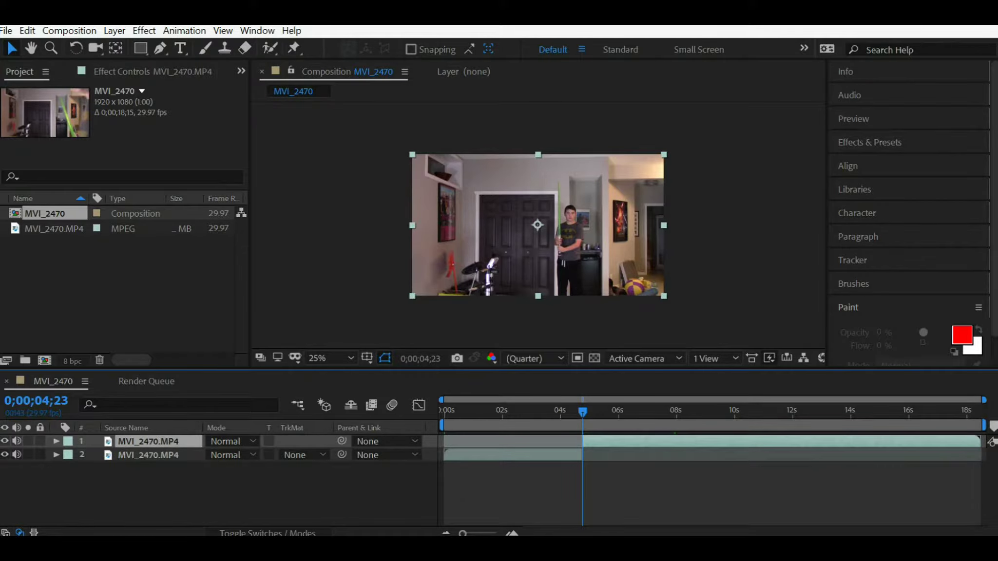
{"action": "left_click", "coordinate": [531, 455]}
{"action": "key", "text": "Delete"}
{"action": "left_click_drag", "start_coordinate": [608, 441], "coordinate": [470, 442]}
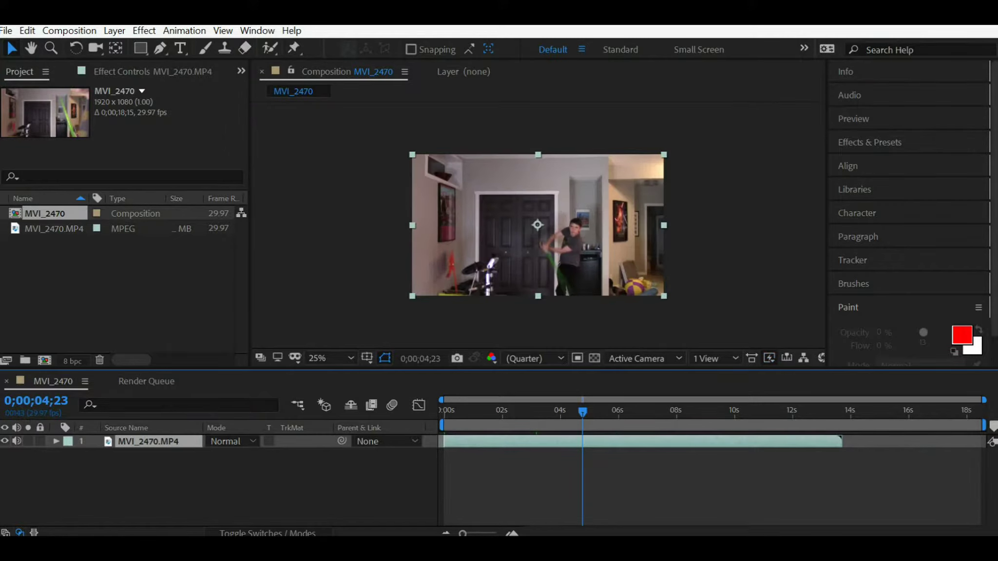
Split the clip at 0;00;03;03, delete everything after it, and shorten the work area to the remaining clip.
{"action": "left_click_drag", "start_coordinate": [582, 412], "coordinate": [462, 413]}
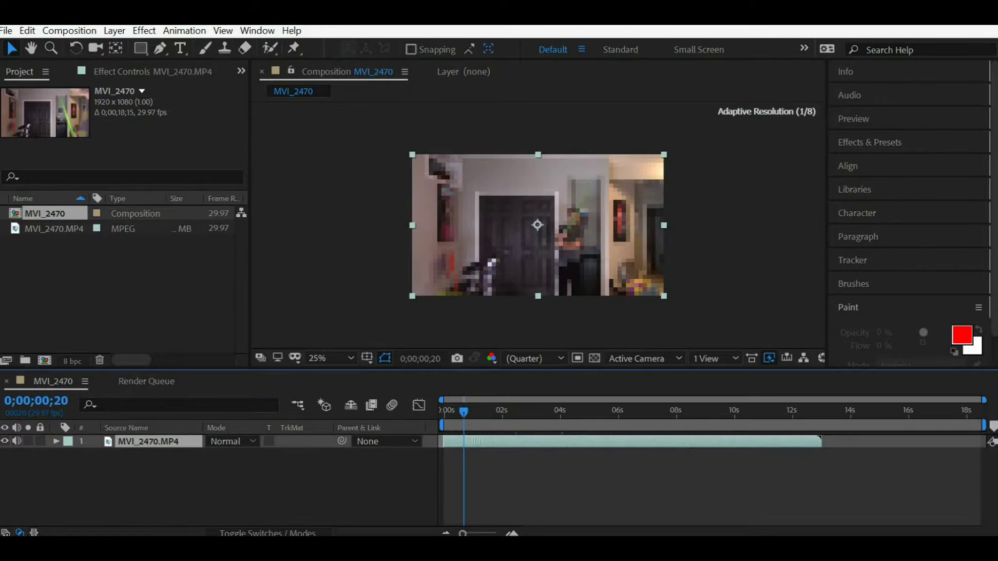
{"action": "left_click_drag", "start_coordinate": [463, 412], "coordinate": [534, 412]}
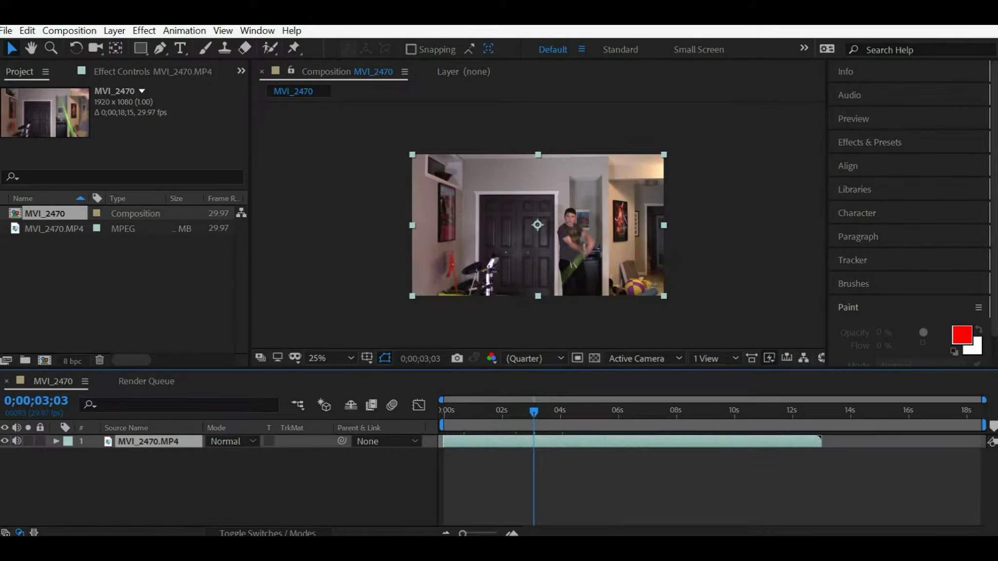
{"action": "key", "text": "ctrl+shift+d"}
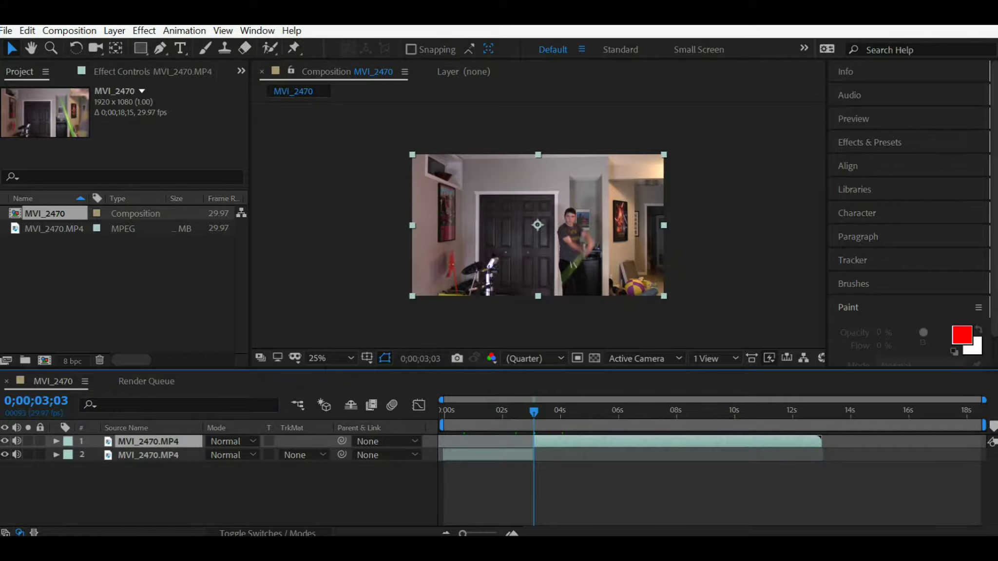
{"action": "key", "text": "Delete"}
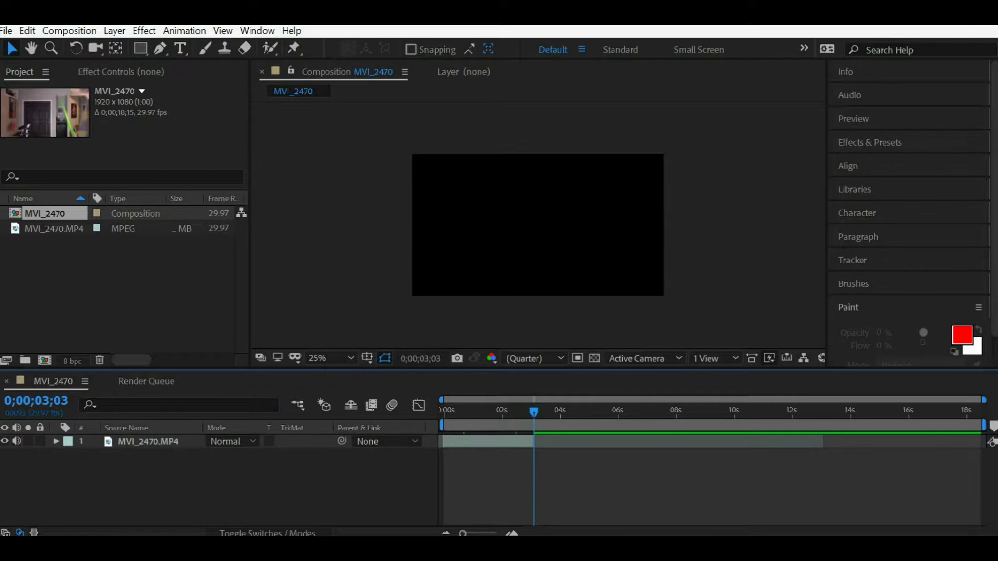
{"action": "left_click", "coordinate": [524, 411]}
{"action": "left_click_drag", "start_coordinate": [983, 426], "coordinate": [443, 412]}
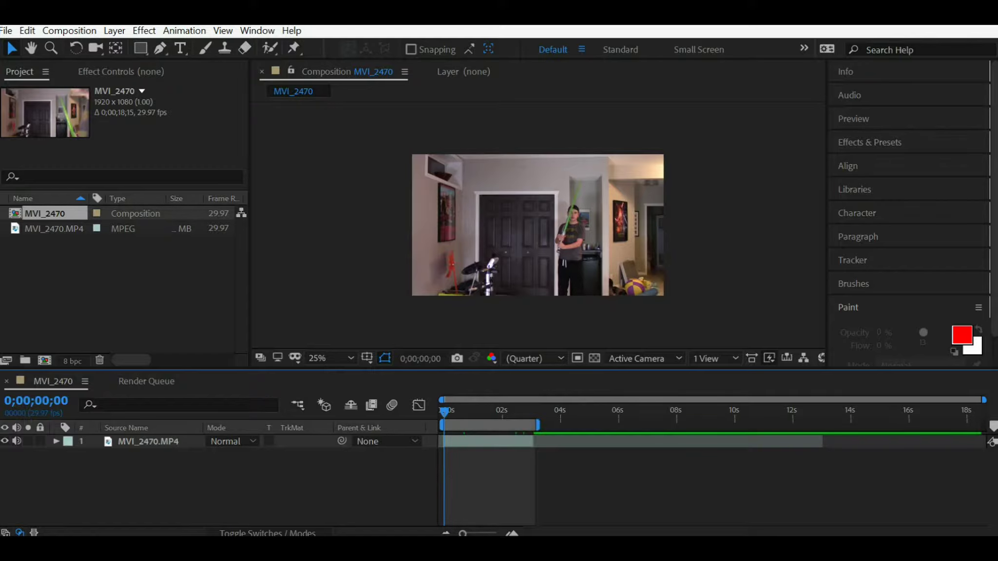
Create a white (FFFFFF) solid layer, 1920 x 1080 px, above the footage.
{"action": "key", "text": "g"}
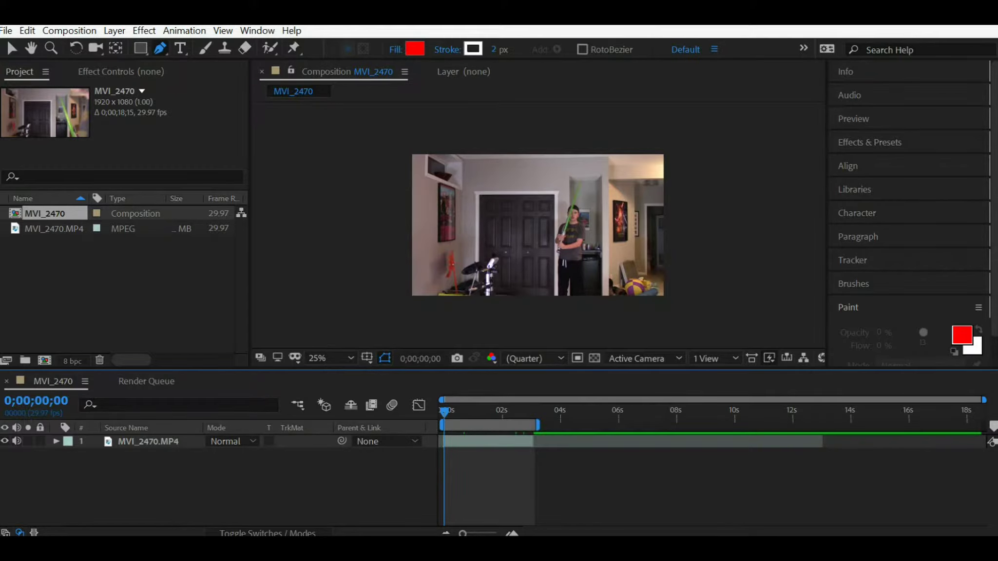
{"action": "key", "text": "slash"}
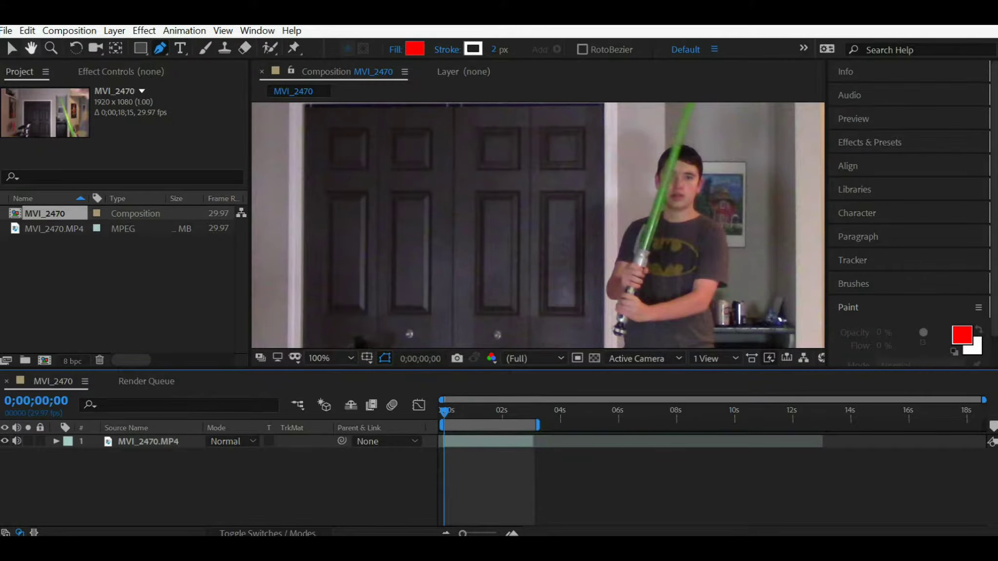
{"action": "key", "text": "h"}
{"action": "left_click_drag", "start_coordinate": [565, 224], "coordinate": [428, 252]}
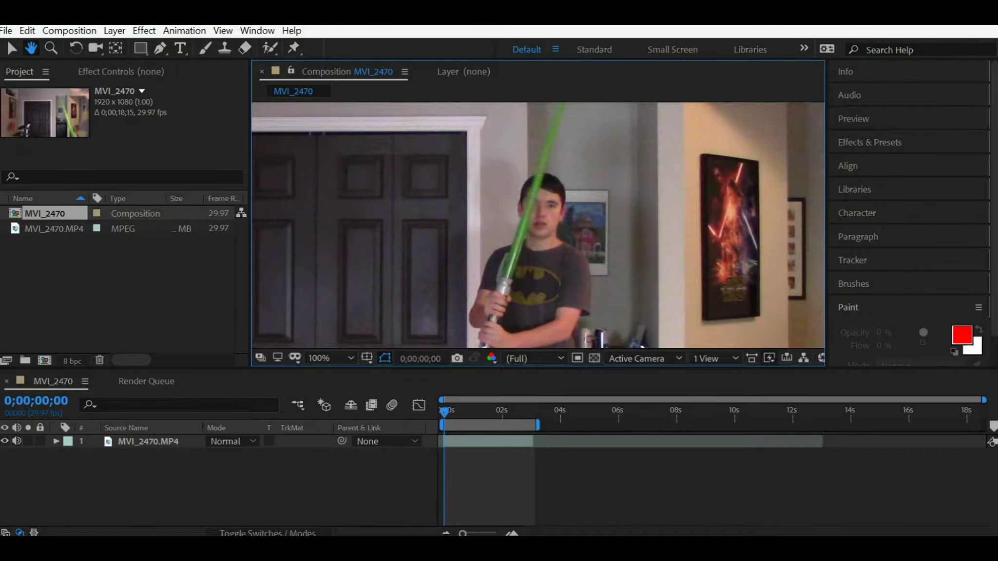
{"action": "key", "text": "g"}
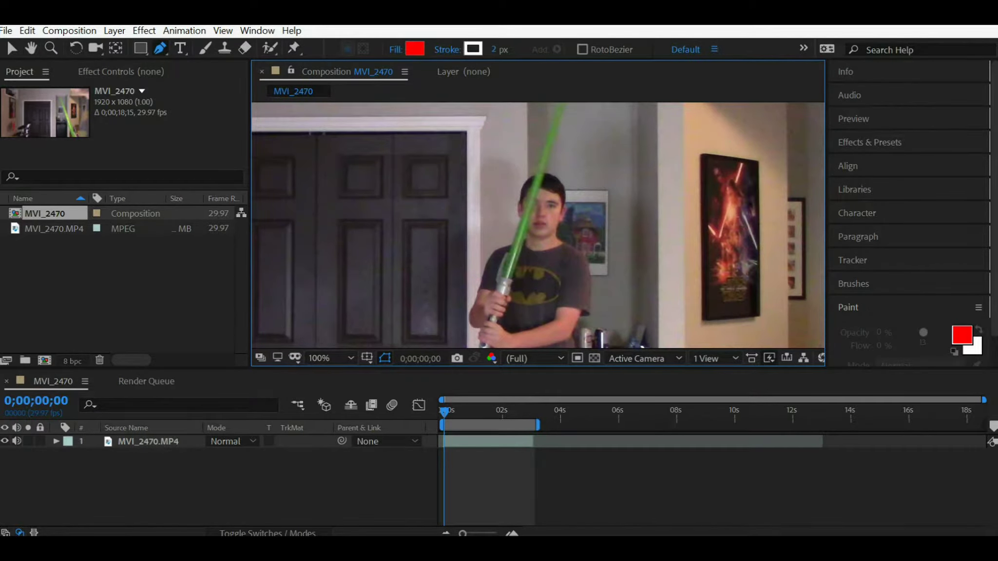
{"action": "key", "text": "h"}
{"action": "left_click_drag", "start_coordinate": [536, 215], "coordinate": [525, 259]}
{"action": "left_click", "coordinate": [312, 487]}
{"action": "key", "text": "g"}
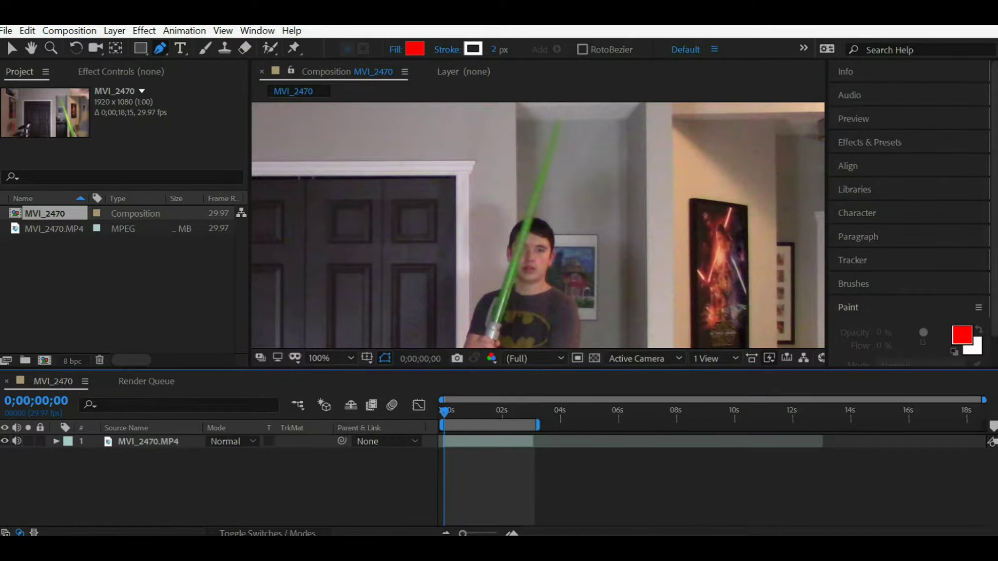
{"action": "right_click", "coordinate": [508, 305]}
{"action": "mouse_move", "coordinate": [541, 315]}
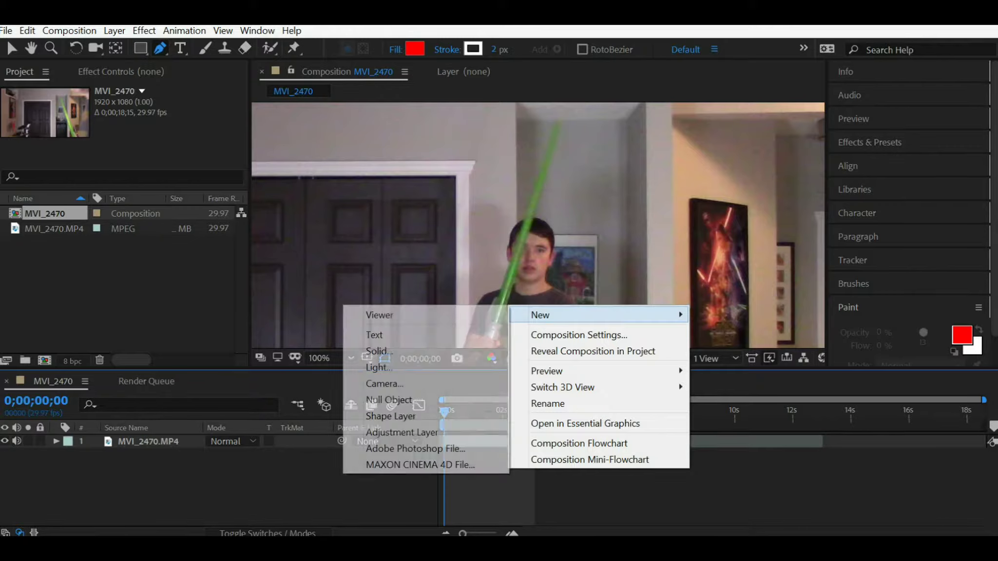
{"action": "left_click", "coordinate": [380, 351]}
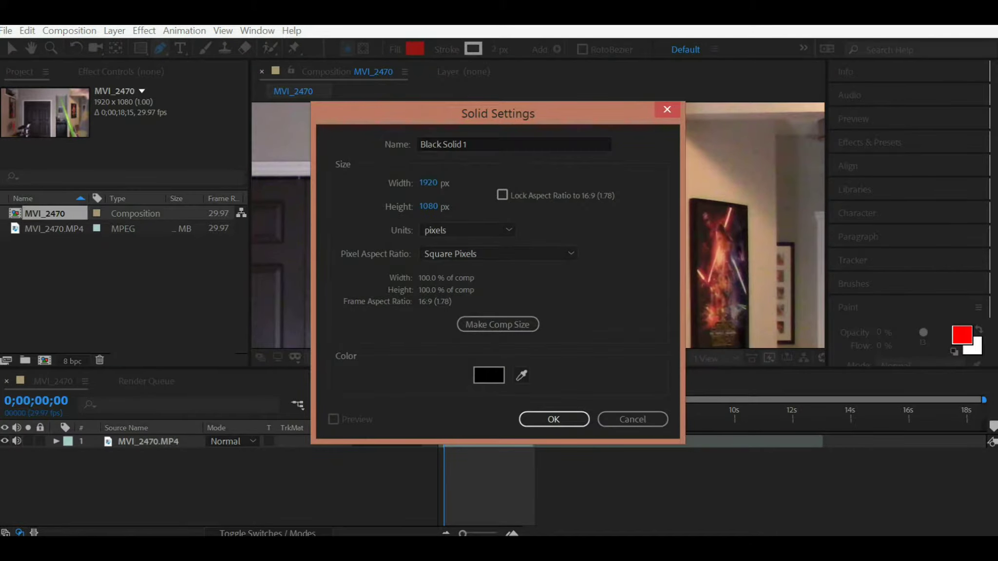
{"action": "left_click", "coordinate": [489, 375]}
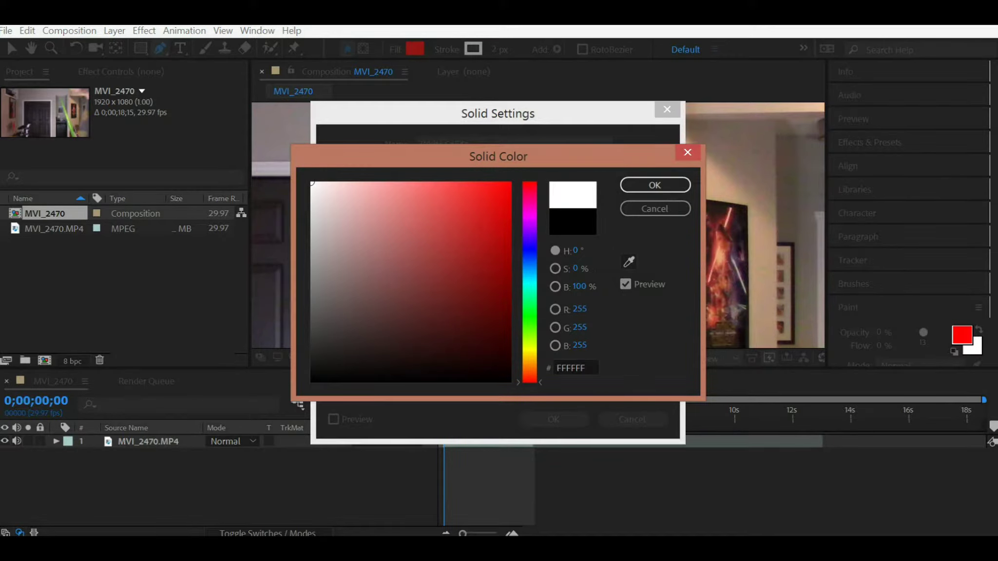
{"action": "left_click", "coordinate": [654, 185]}
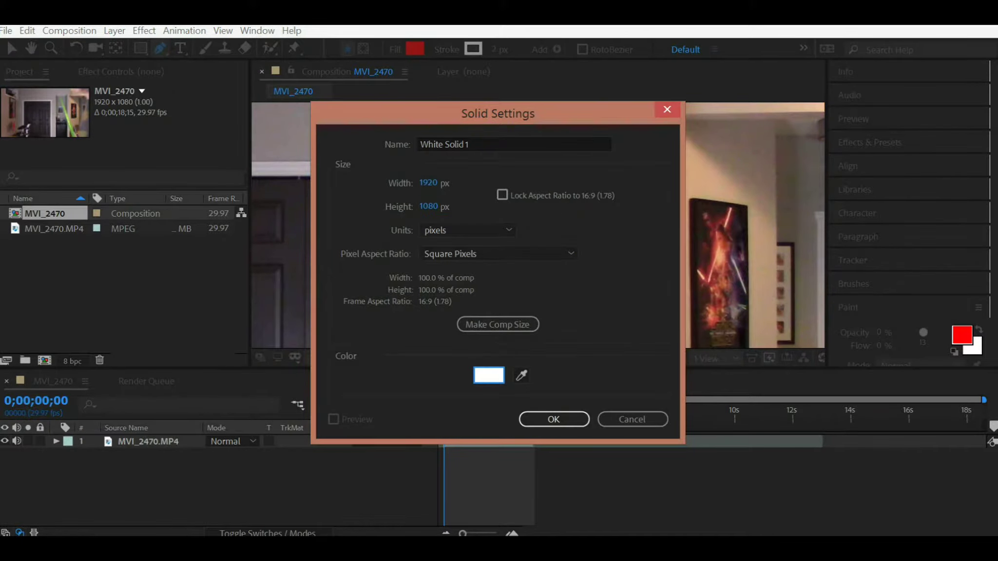
{"action": "left_click", "coordinate": [554, 419]}
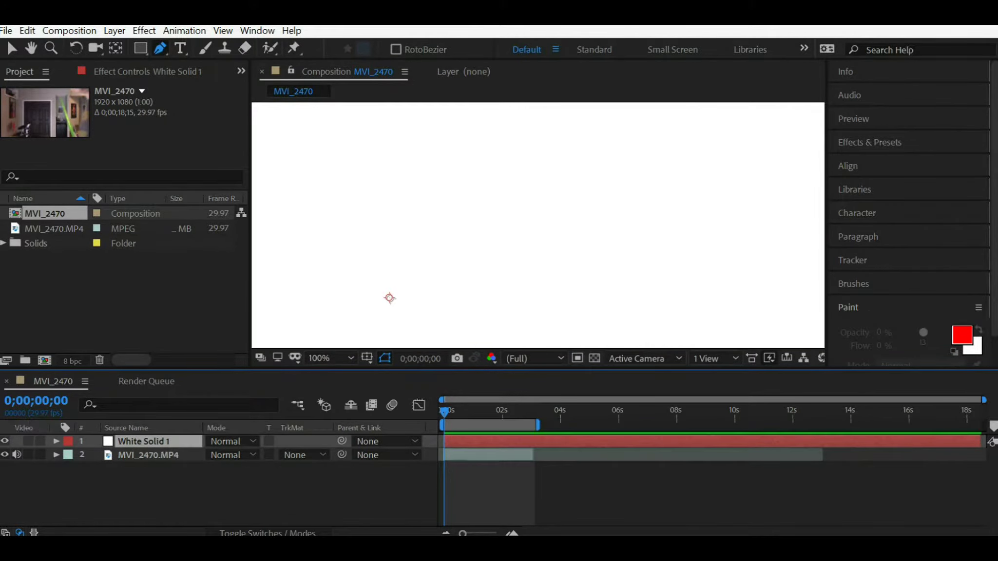
Hide the white solid and draw a closed four-point Pen tool mask on it around the green lightsaber blade at 0;00;00;00.
{"action": "left_click", "coordinate": [5, 441]}
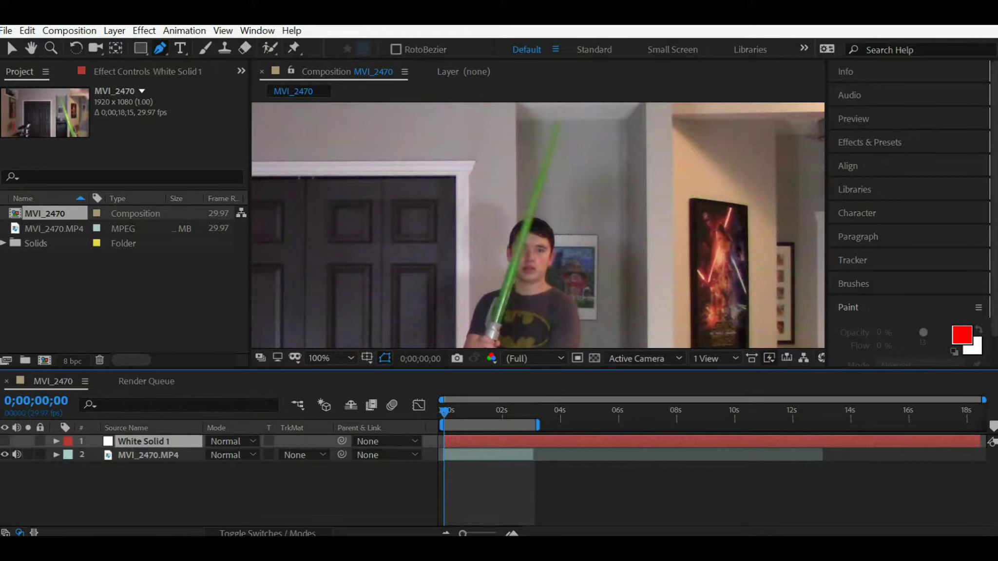
{"action": "left_click", "coordinate": [491, 321]}
{"action": "left_click", "coordinate": [556, 122]}
{"action": "left_click", "coordinate": [564, 125]}
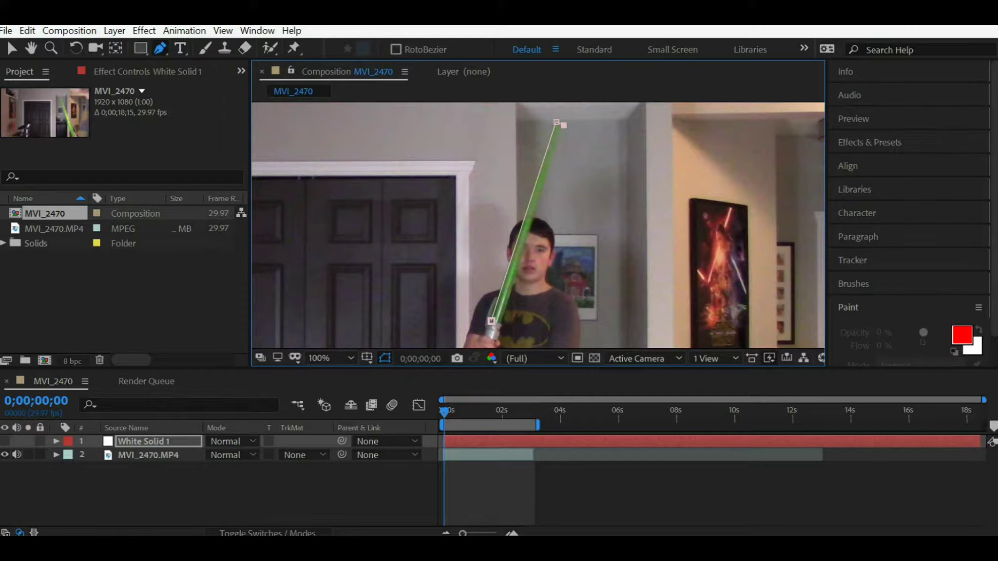
{"action": "left_click", "coordinate": [502, 323]}
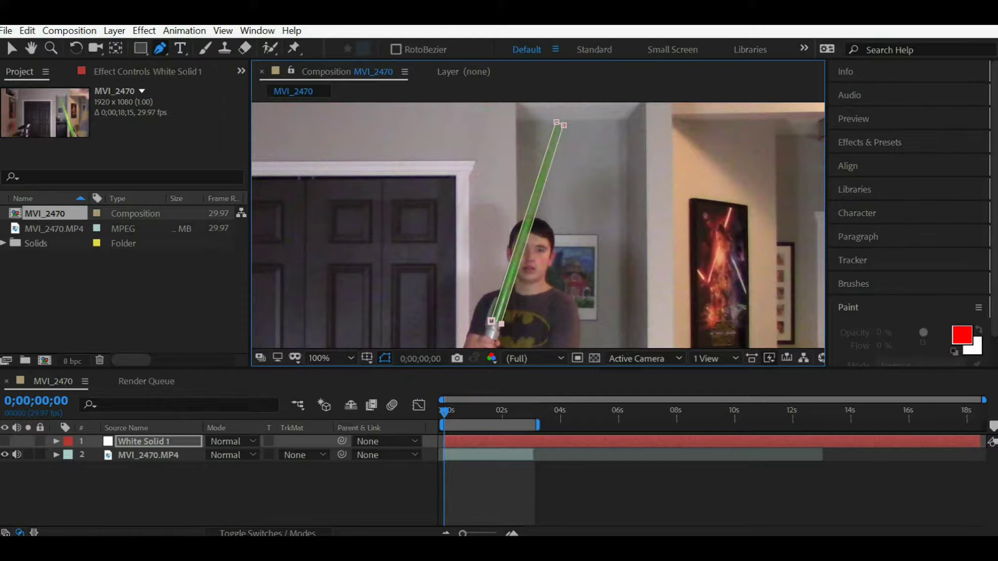
{"action": "left_click", "coordinate": [491, 322]}
{"action": "left_click", "coordinate": [5, 442]}
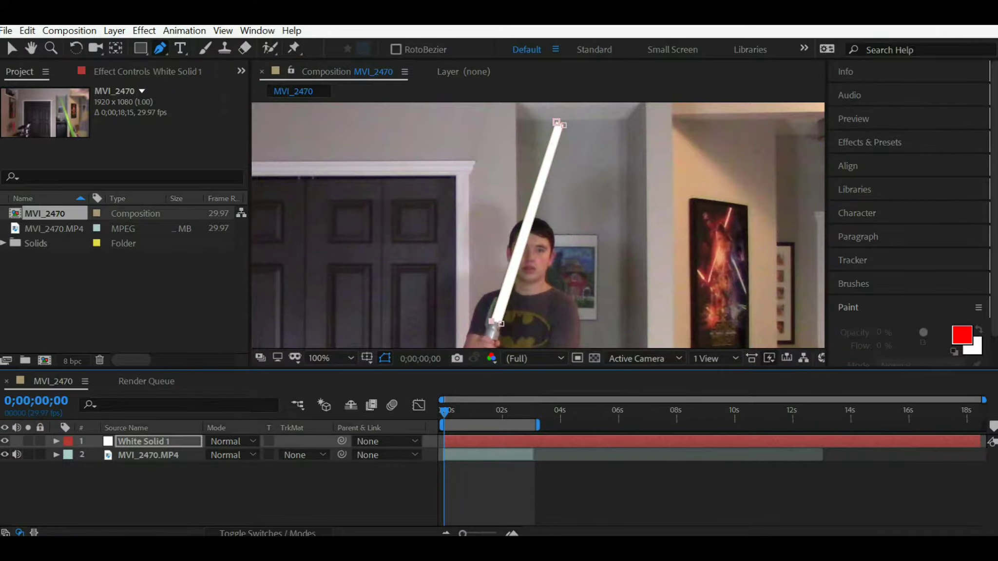
{"action": "left_click", "coordinate": [4, 441]}
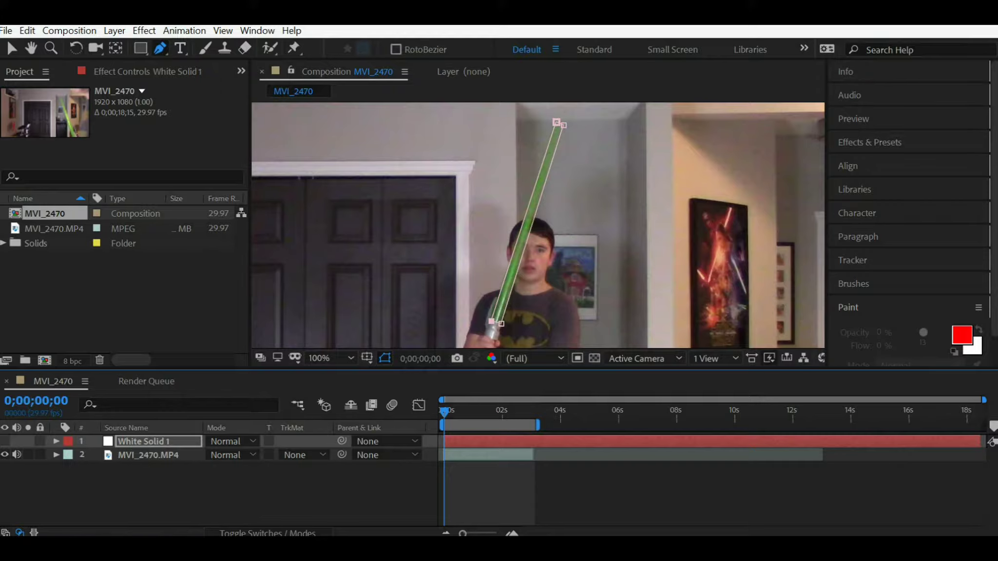
Turn on keyframing for the white solid's Mask Path at 0;00;00;00 and collapse the layer's properties.
{"action": "left_click", "coordinate": [56, 442]}
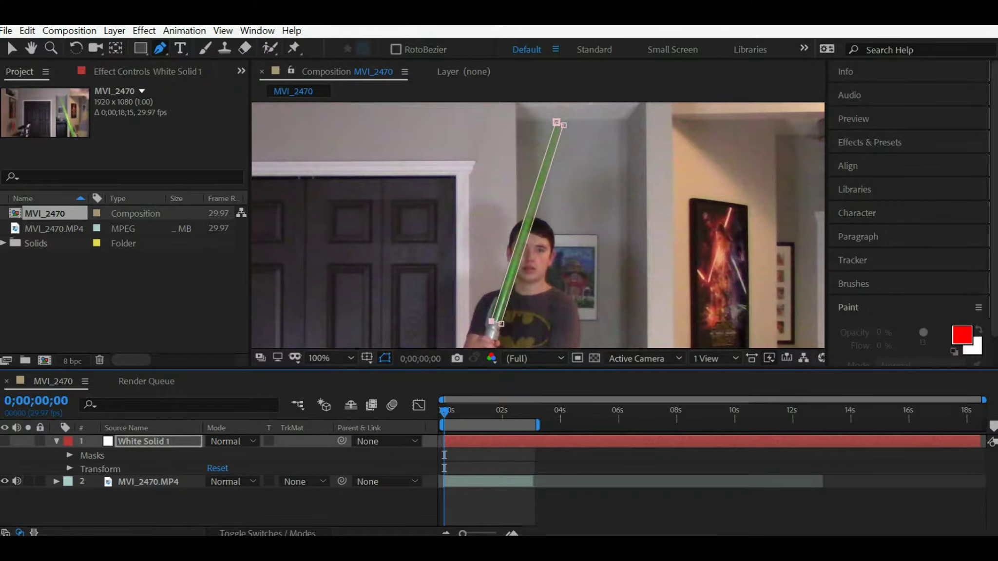
{"action": "left_click", "coordinate": [69, 455]}
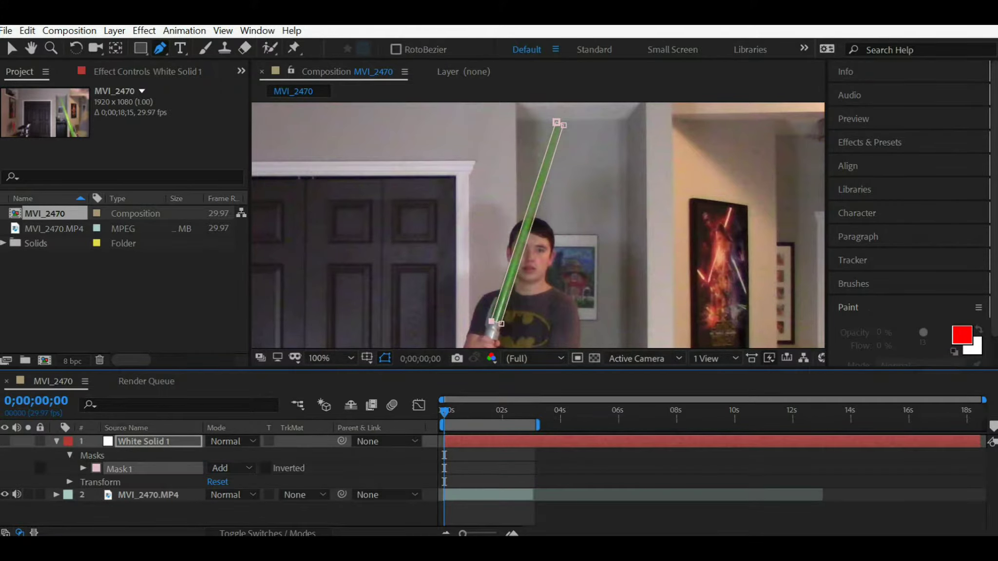
{"action": "left_click", "coordinate": [84, 469]}
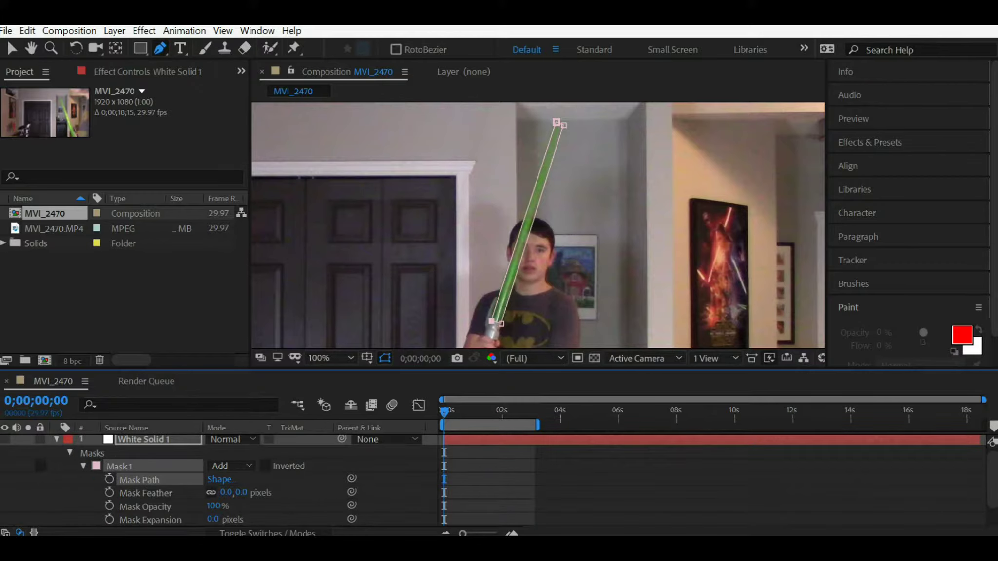
{"action": "scroll", "coordinate": [219, 482], "scroll_direction": "down", "scroll_amount": 1}
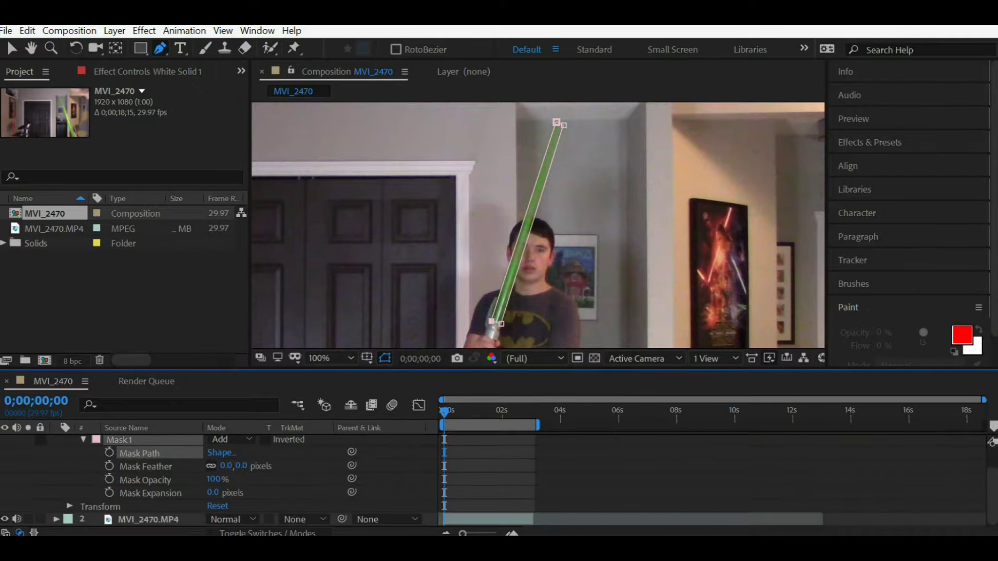
{"action": "scroll", "coordinate": [220, 482], "scroll_direction": "up", "scroll_amount": 1}
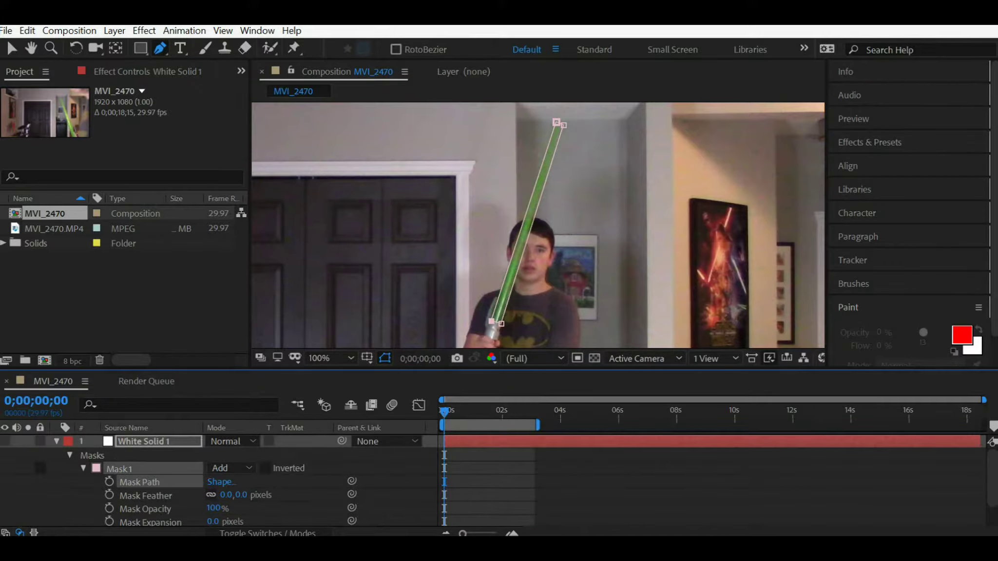
{"action": "left_click", "coordinate": [109, 482]}
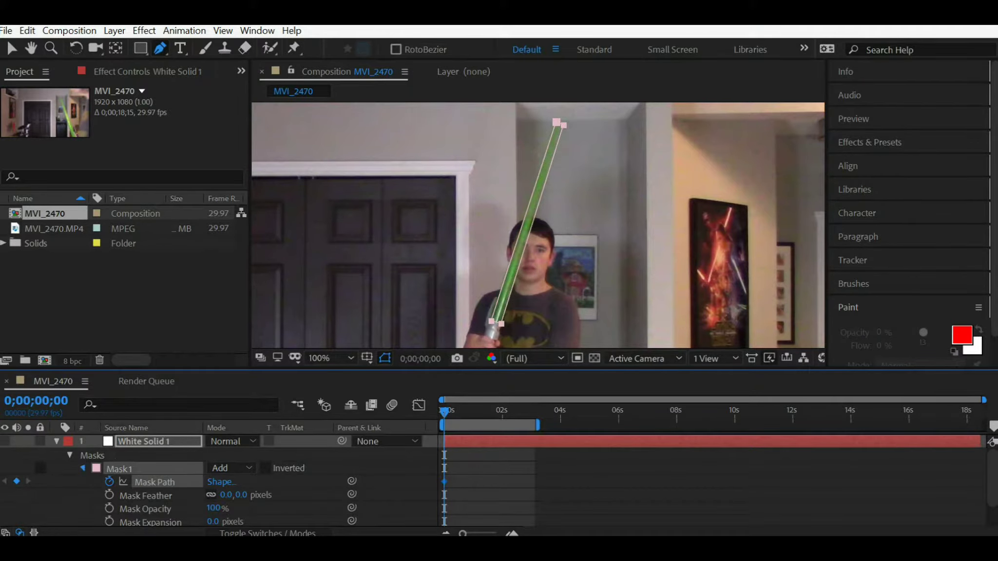
{"action": "left_click", "coordinate": [83, 468]}
{"action": "left_click", "coordinate": [69, 456]}
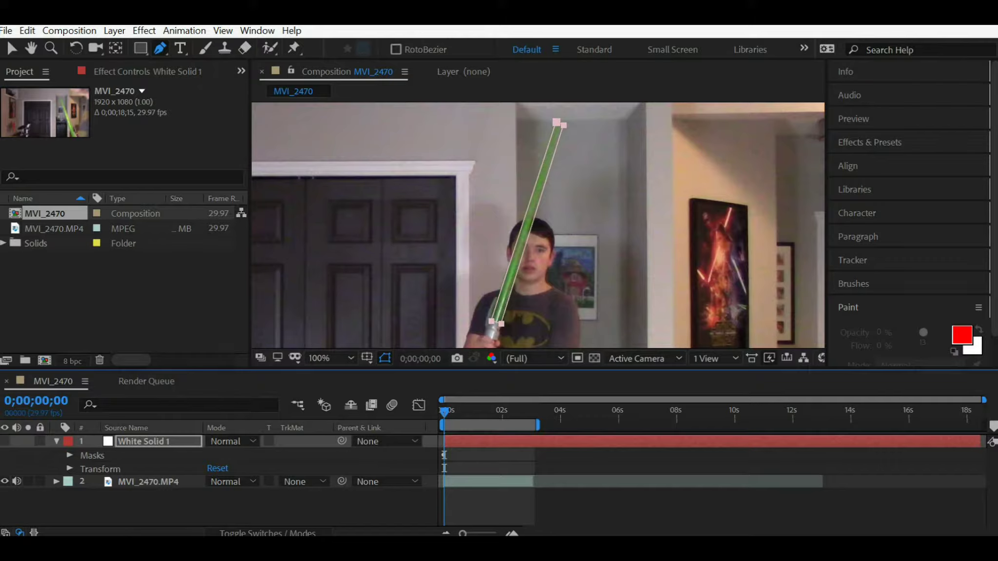
{"action": "left_click", "coordinate": [57, 441]}
Go to 0;00;00;02 and move the mask's tip and hilt points to fit the blade.
{"action": "key", "text": "space"}
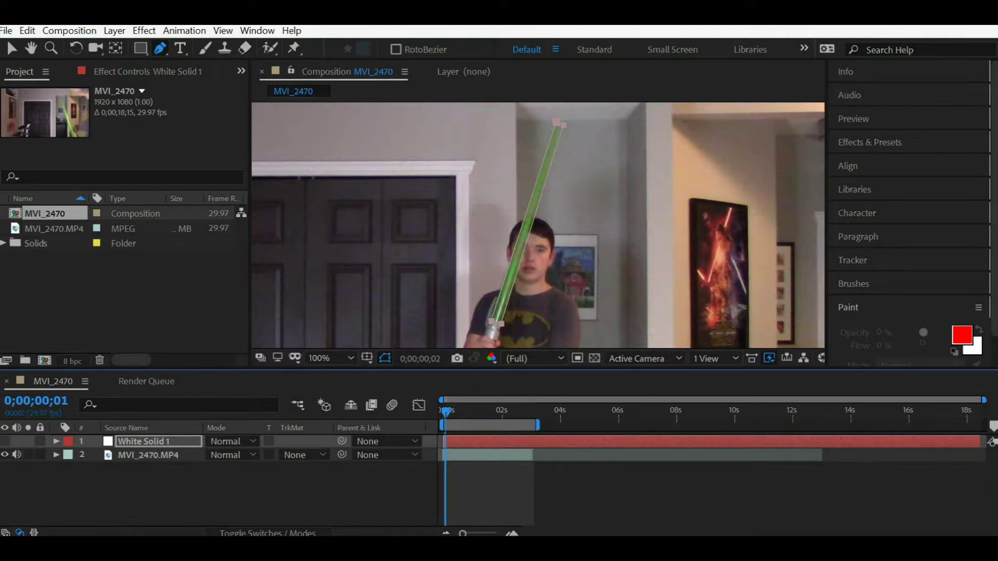
{"action": "left_click_drag", "start_coordinate": [450, 413], "coordinate": [446, 412]}
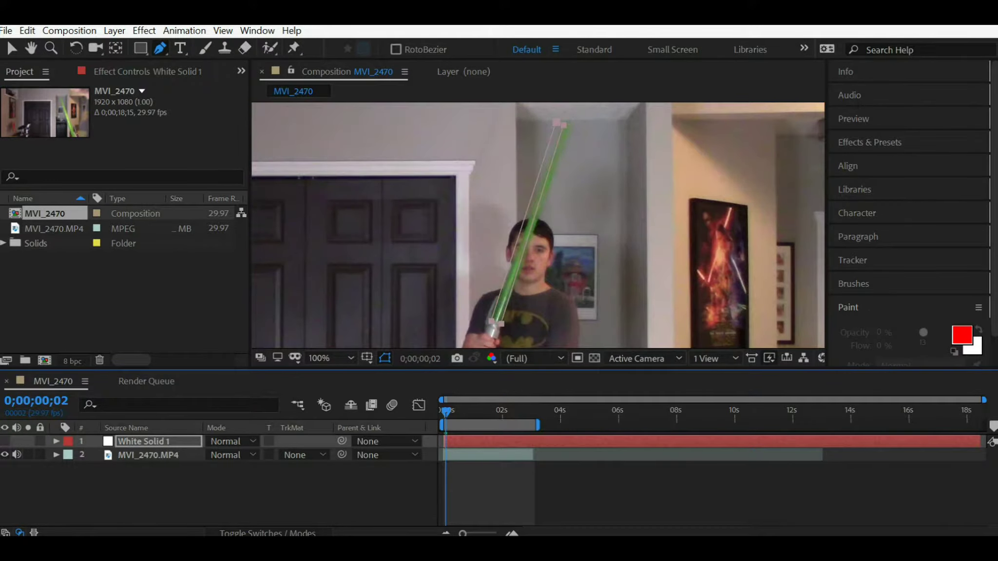
{"action": "mouse_move", "coordinate": [563, 125]}
{"action": "left_mouse_down"}
{"action": "mouse_move", "coordinate": [571, 130]}
{"action": "mouse_move", "coordinate": [557, 121]}
{"action": "left_mouse_up"}
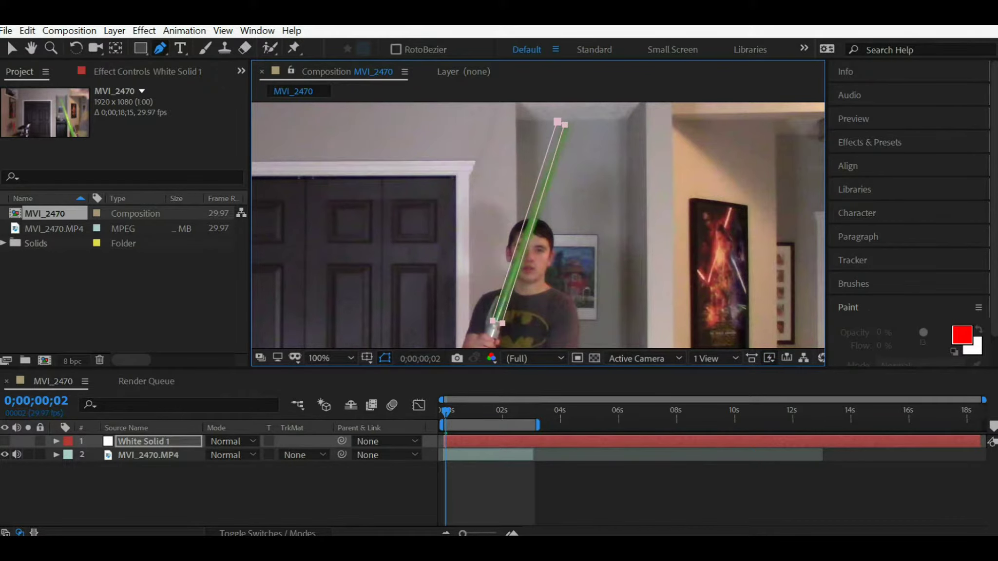
{"action": "left_click", "coordinate": [56, 442]}
{"action": "left_click", "coordinate": [92, 456]}
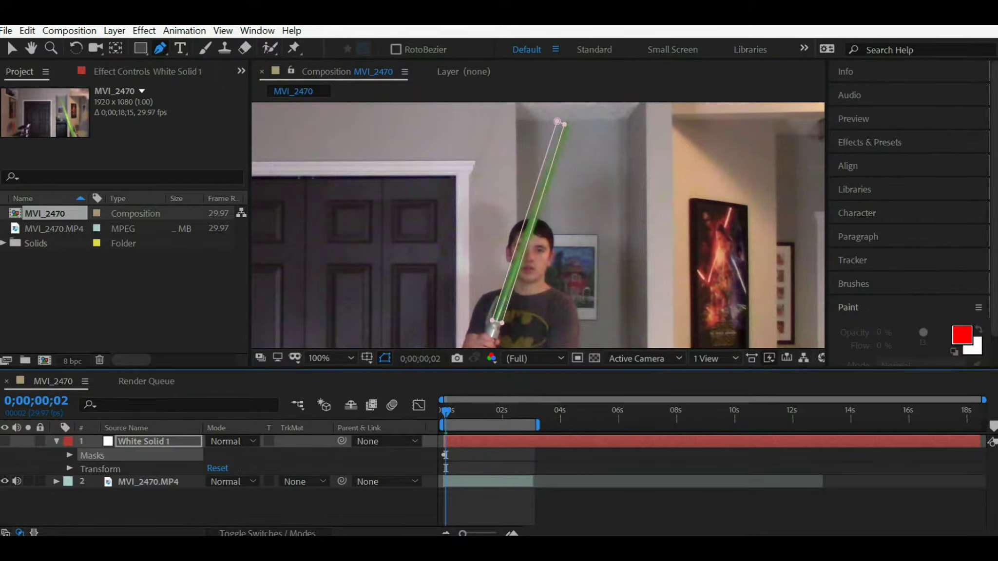
{"action": "left_click_drag", "start_coordinate": [564, 125], "coordinate": [565, 123]}
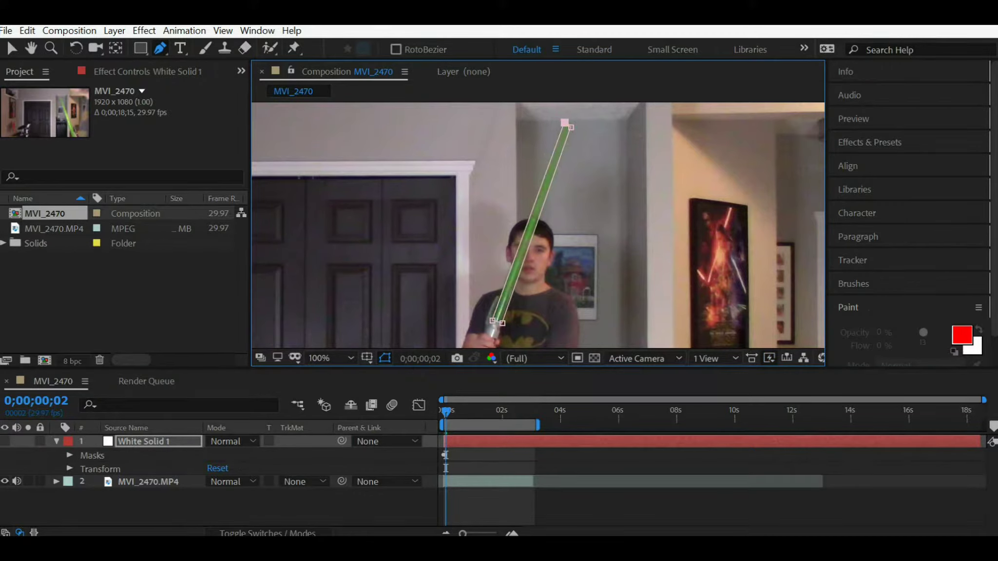
{"action": "left_click_drag", "start_coordinate": [492, 321], "coordinate": [501, 323]}
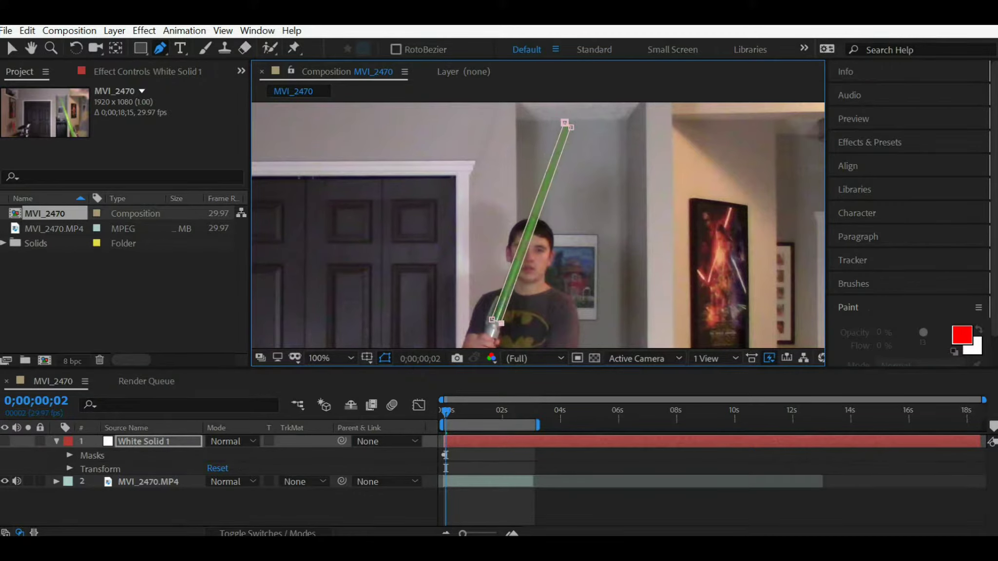
Move the mask's tip points onto the end of the blade at 0;00;00;03 and 0;00;00;05.
{"action": "left_click_drag", "start_coordinate": [446, 412], "coordinate": [447, 413]}
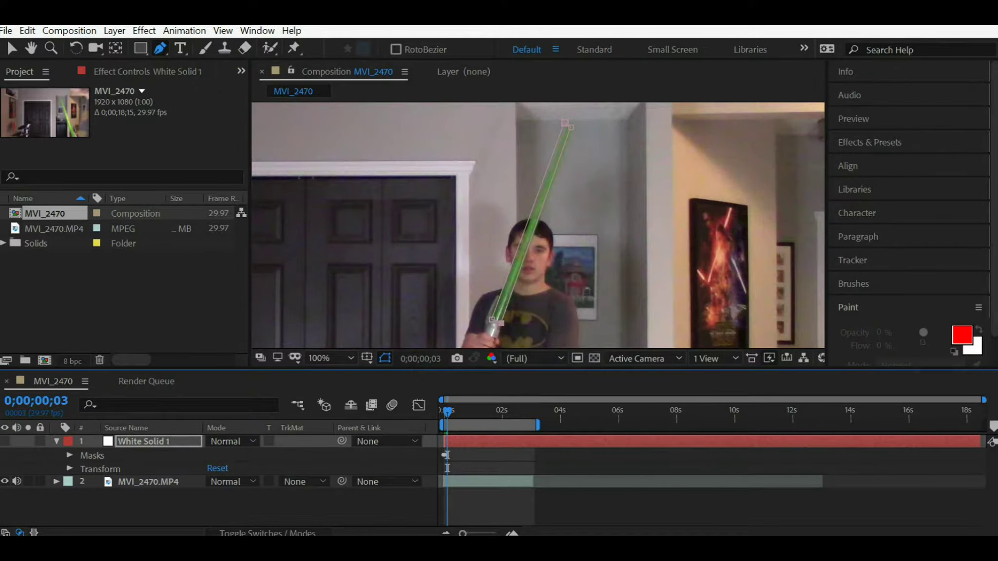
{"action": "left_click_drag", "start_coordinate": [571, 127], "coordinate": [569, 122]}
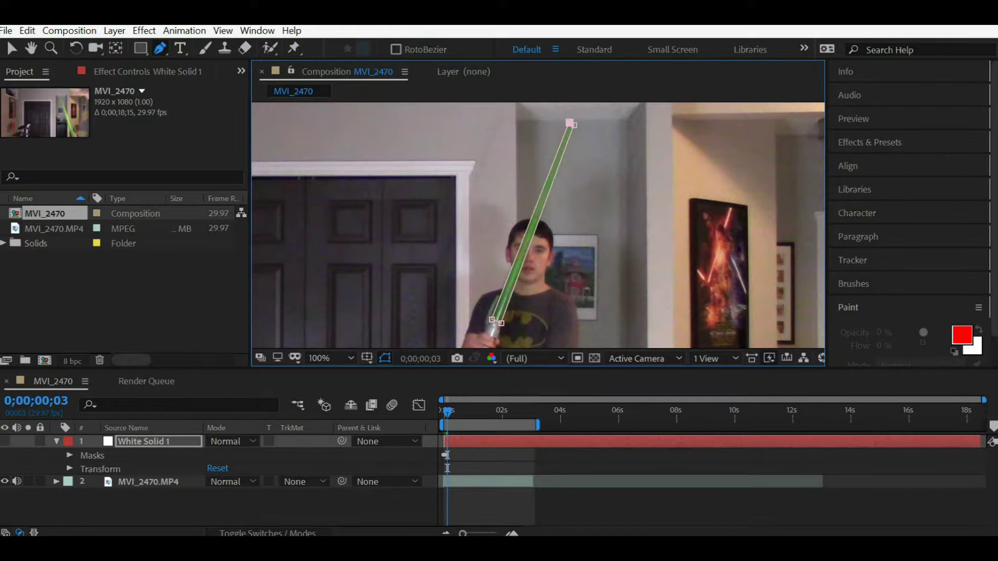
{"action": "key", "text": "Page_Down"}
{"action": "key", "text": "Page_Down"}
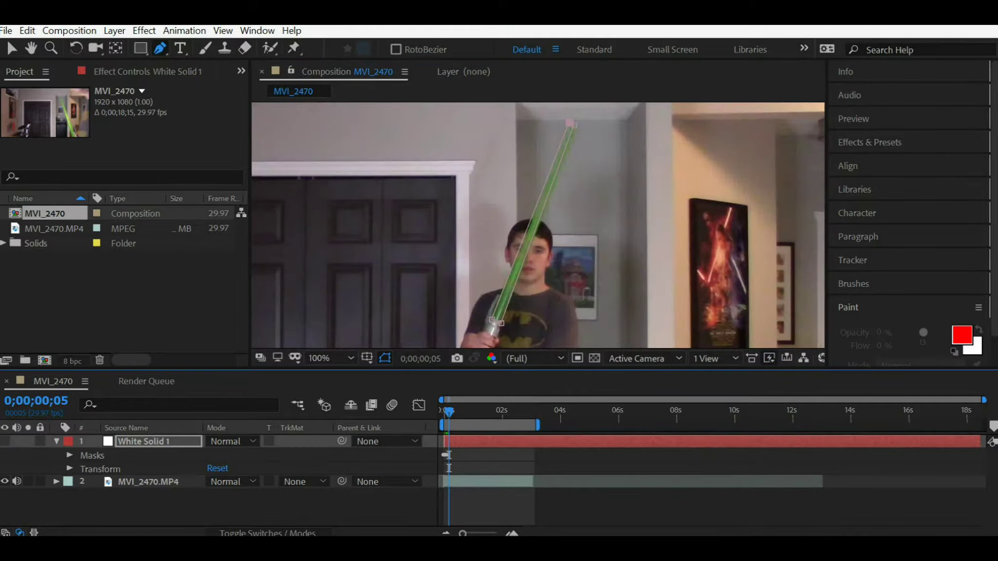
{"action": "left_click_drag", "start_coordinate": [574, 125], "coordinate": [573, 124]}
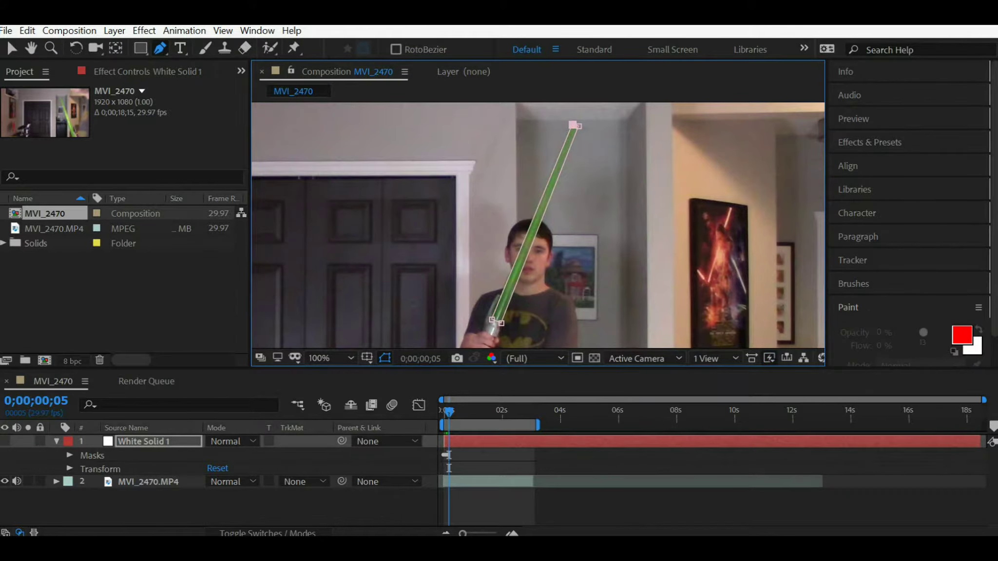
Advance through the slow tilt to 0;00;00;21, repositioning the mask's tip and hilt points wherever the blade drifts out of it.
{"action": "key", "text": "Page_Down"}
{"action": "key", "text": "Page_Down"}
{"action": "key", "text": "Page_Up"}
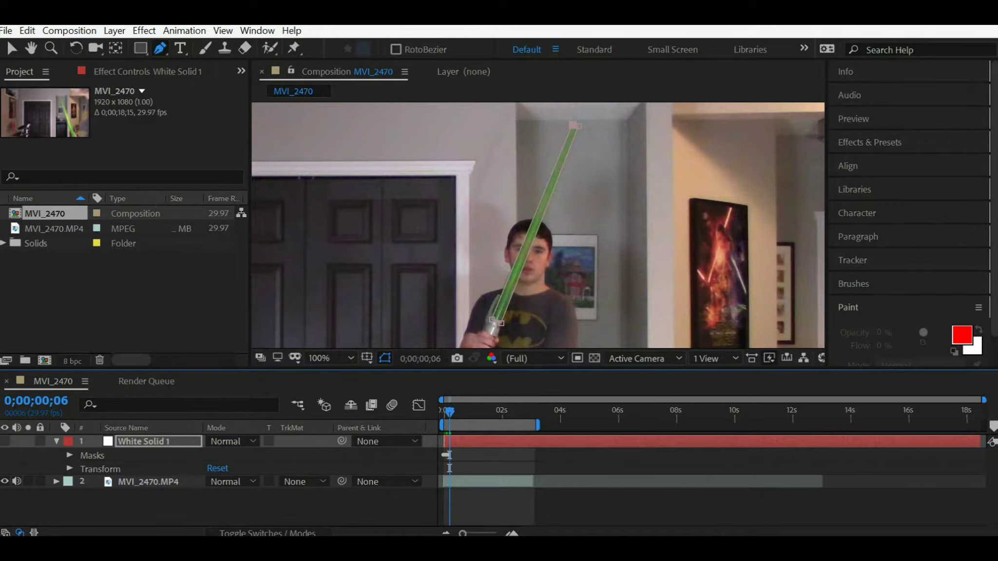
{"action": "key", "text": "Page_Down"}
{"action": "key", "text": "Page_Down"}
{"action": "key", "text": "Page_Down"}
{"action": "key", "text": "Page_Down"}
{"action": "key", "text": "Page_Down"}
{"action": "key", "text": "Page_Down"}
{"action": "key", "text": "Page_Down"}
{"action": "key", "text": "Page_Down"}
{"action": "key", "text": "Page_Down"}
{"action": "key", "text": "Page_Down"}
{"action": "key", "text": "Page_Down"}
{"action": "key", "text": "Page_Down"}
{"action": "key", "text": "Page_Down"}
{"action": "left_click_drag", "start_coordinate": [506, 319], "coordinate": [514, 318]}
{"action": "left_click_drag", "start_coordinate": [495, 316], "coordinate": [502, 312]}
{"action": "left_click_drag", "start_coordinate": [586, 130], "coordinate": [608, 139]}
{"action": "left_click_drag", "start_coordinate": [580, 127], "coordinate": [603, 134]}
{"action": "key", "text": "Page_Down"}
{"action": "key", "text": "Page_Down"}
{"action": "left_click_drag", "start_coordinate": [513, 318], "coordinate": [504, 314]}
{"action": "left_click_drag", "start_coordinate": [609, 139], "coordinate": [614, 147]}
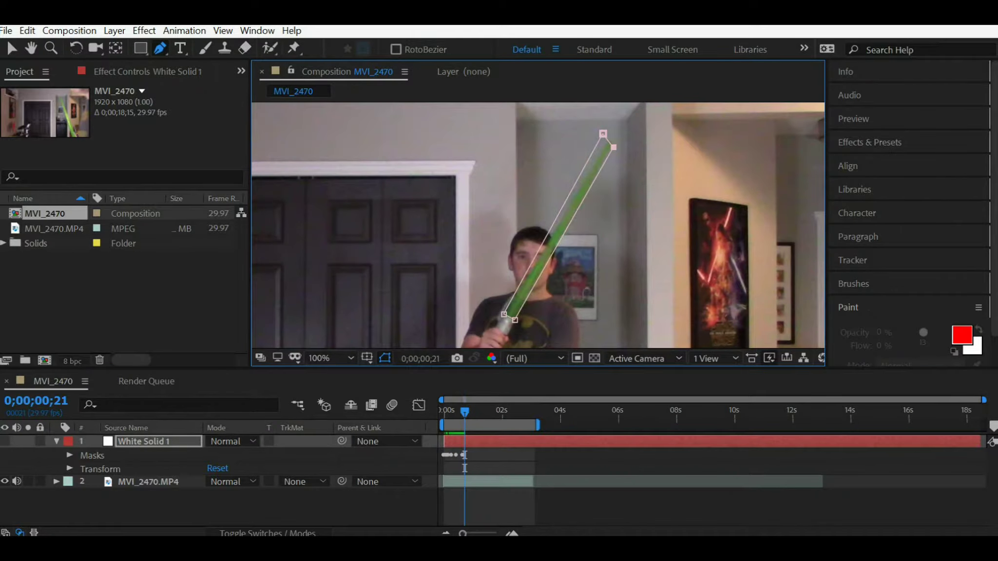
Reposition the mask's tip and hilt points on frames between 0;00;00;21 and 0;00;00;29 to follow the tilting blade.
{"action": "left_click_drag", "start_coordinate": [464, 412], "coordinate": [466, 412]}
{"action": "left_click_drag", "start_coordinate": [515, 321], "coordinate": [518, 321]}
{"action": "left_click_drag", "start_coordinate": [603, 134], "coordinate": [618, 150]}
{"action": "left_click_drag", "start_coordinate": [467, 413], "coordinate": [469, 413]}
{"action": "left_click_drag", "start_coordinate": [518, 321], "coordinate": [522, 322]}
{"action": "left_click_drag", "start_coordinate": [610, 139], "coordinate": [612, 145]}
{"action": "left_click_drag", "start_coordinate": [618, 150], "coordinate": [632, 152]}
{"action": "left_click_drag", "start_coordinate": [612, 146], "coordinate": [625, 150]}
Refit the mask's hilt and tip points to the blade at 0;00;00;29.
{"action": "left_click_drag", "start_coordinate": [470, 412], "coordinate": [470, 413]}
{"action": "key", "text": "Page_Down"}
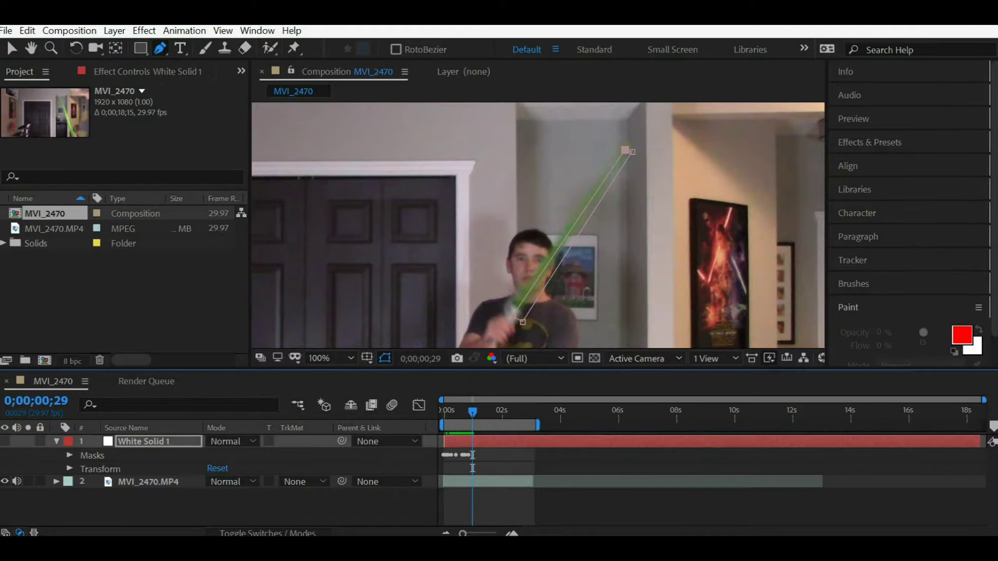
{"action": "mouse_move", "coordinate": [515, 309]}
{"action": "left_mouse_down"}
{"action": "mouse_move", "coordinate": [512, 301]}
{"action": "mouse_move", "coordinate": [522, 311]}
{"action": "left_mouse_up"}
{"action": "mouse_move", "coordinate": [625, 150]}
{"action": "left_mouse_down"}
{"action": "mouse_move", "coordinate": [623, 140]}
{"action": "mouse_move", "coordinate": [632, 146]}
{"action": "left_mouse_up"}
Refit the mask at 0;00;01;00, widening its tip end to cover the blade's motion blur.
{"action": "left_click_drag", "start_coordinate": [472, 412], "coordinate": [474, 412]}
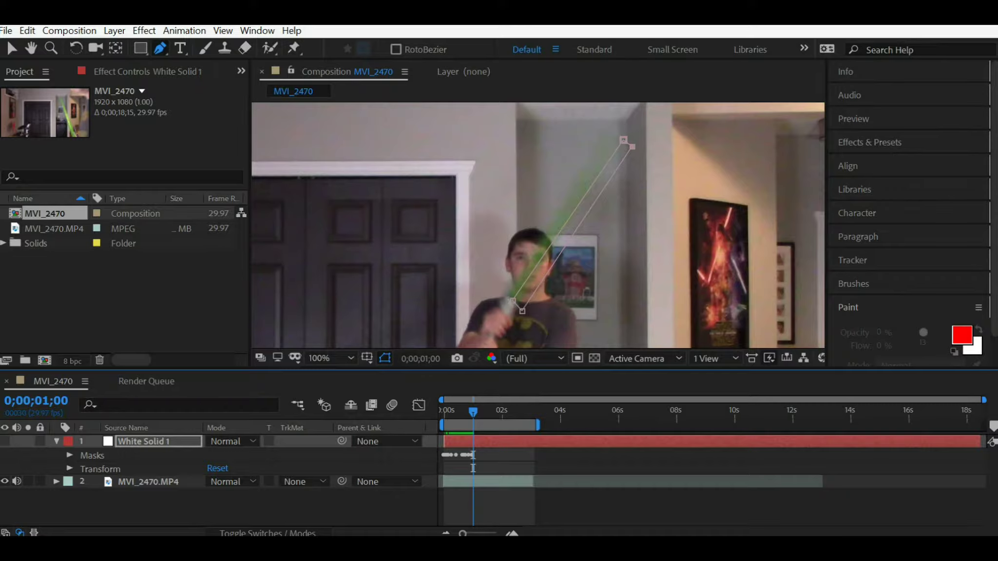
{"action": "mouse_move", "coordinate": [513, 300]}
{"action": "left_mouse_down"}
{"action": "mouse_move", "coordinate": [507, 291]}
{"action": "mouse_move", "coordinate": [518, 301]}
{"action": "left_mouse_up"}
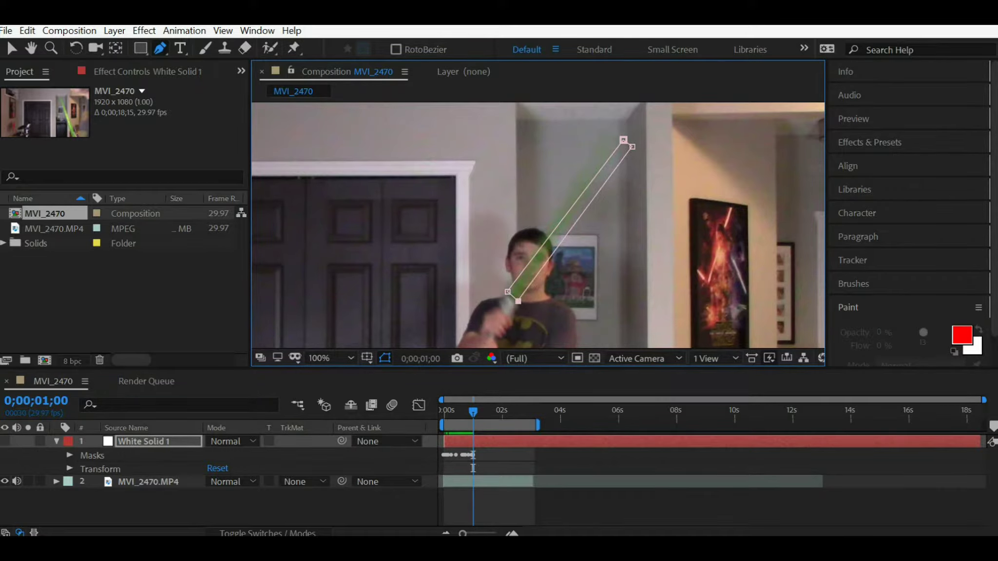
{"action": "mouse_move", "coordinate": [623, 139]}
{"action": "left_mouse_down"}
{"action": "mouse_move", "coordinate": [602, 131]}
{"action": "mouse_move", "coordinate": [636, 143]}
{"action": "left_mouse_up"}
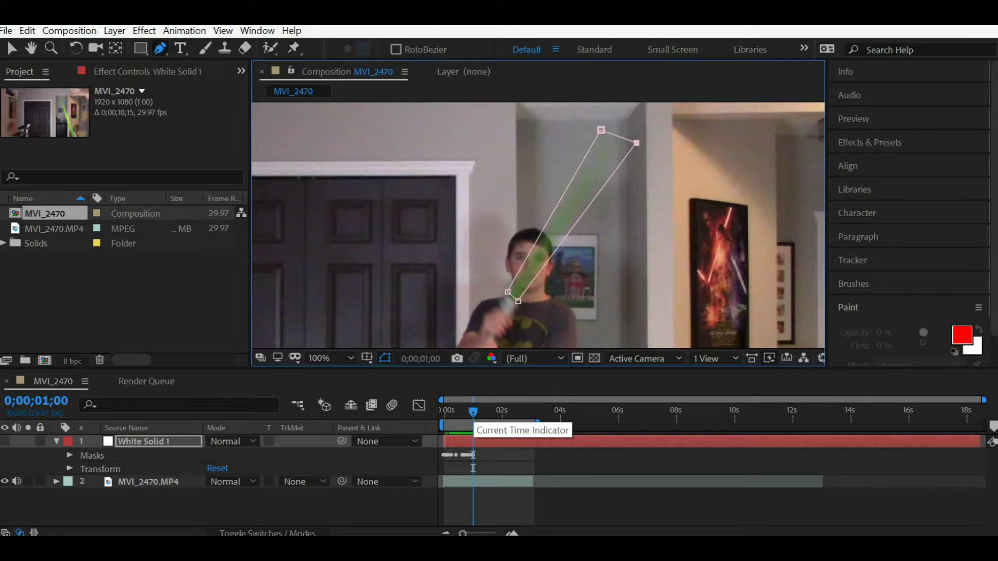
Reshape the mask at 0;00;01;01 into a wide fan covering the blurred blade above the head.
{"action": "left_click", "coordinate": [473, 413]}
{"action": "key", "text": "Page_Down"}
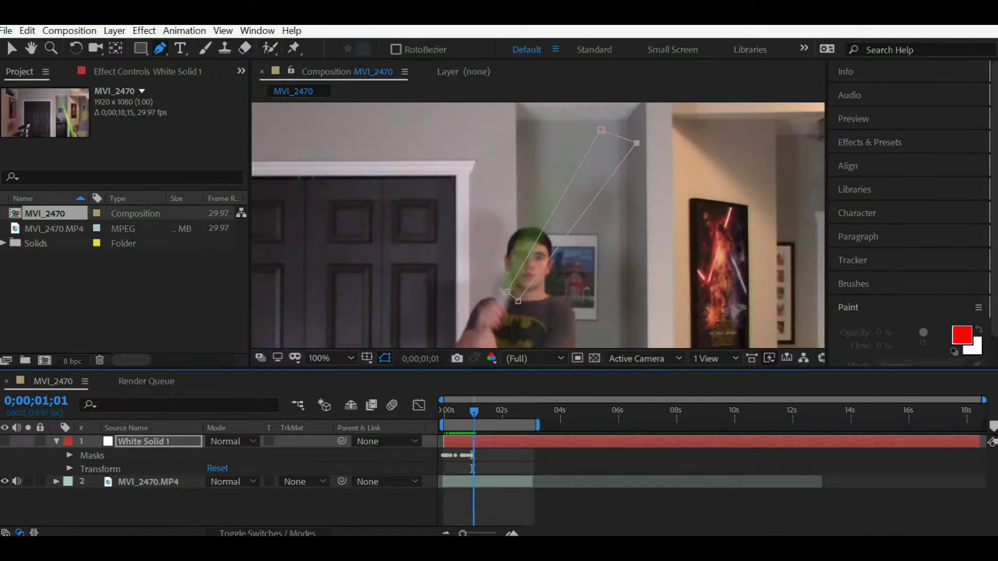
{"action": "mouse_move", "coordinate": [507, 292]}
{"action": "left_mouse_down"}
{"action": "mouse_move", "coordinate": [501, 286]}
{"action": "mouse_move", "coordinate": [512, 291]}
{"action": "left_mouse_up"}
{"action": "left_click_drag", "start_coordinate": [601, 130], "coordinate": [536, 116]}
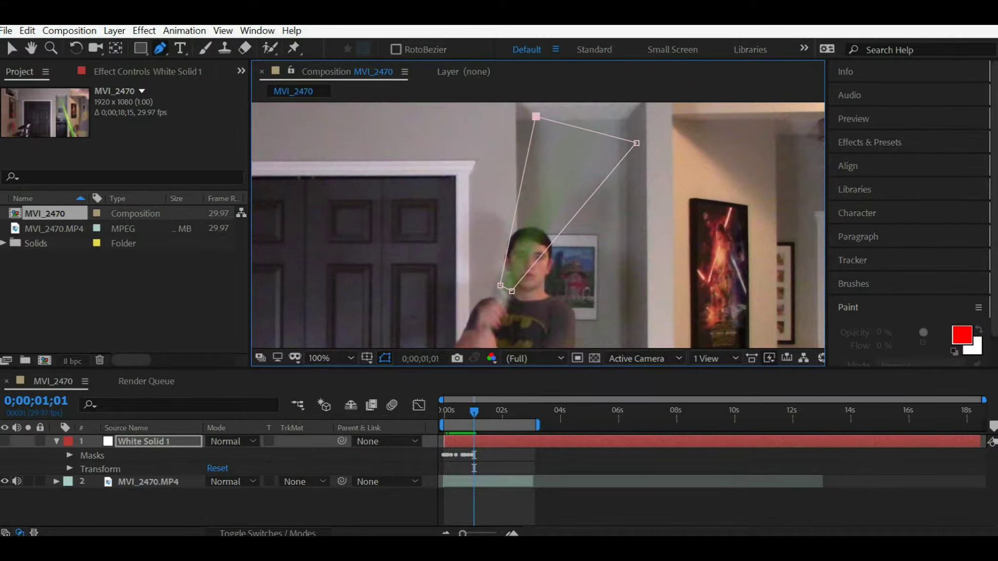
{"action": "left_click_drag", "start_coordinate": [636, 143], "coordinate": [611, 120]}
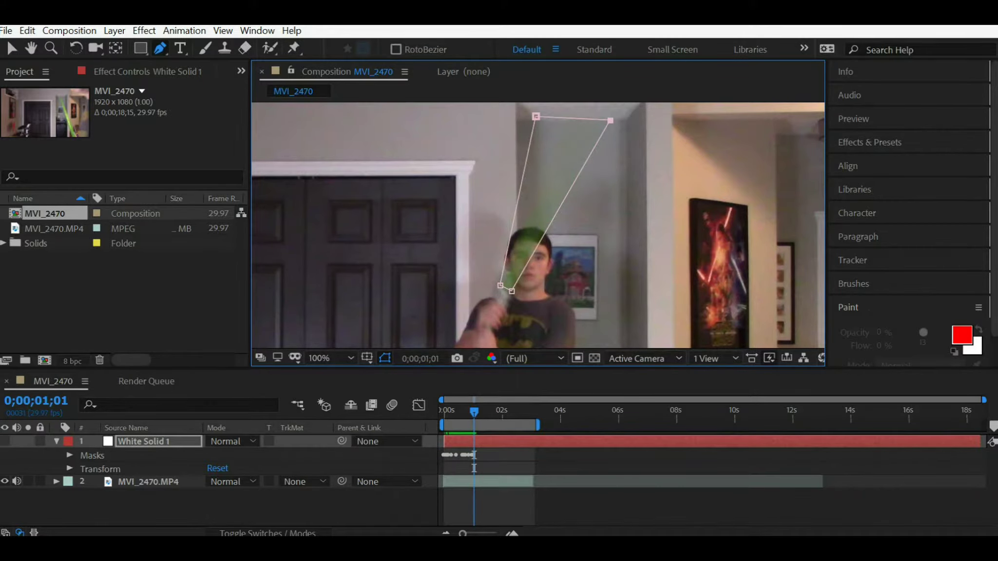
{"action": "mouse_move", "coordinate": [537, 117]}
{"action": "left_mouse_down"}
{"action": "mouse_move", "coordinate": [569, 118]}
{"action": "mouse_move", "coordinate": [543, 112]}
{"action": "left_mouse_up"}
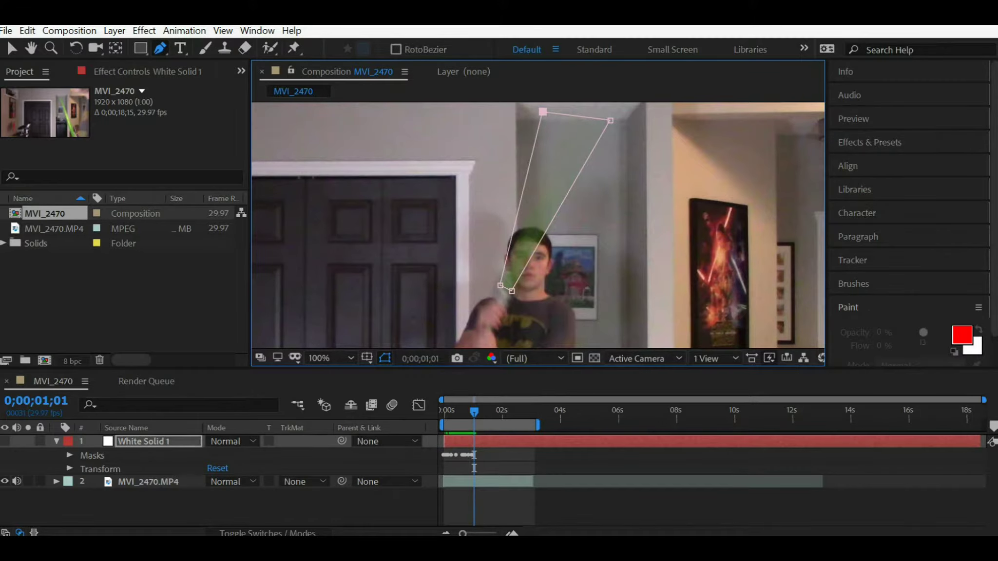
Shift the mask's hilt and tip points to match the blurred blade at 0;00;01;02 and 0;00;01;03.
{"action": "left_click_drag", "start_coordinate": [474, 413], "coordinate": [475, 412]}
{"action": "mouse_move", "coordinate": [501, 285]}
{"action": "left_mouse_down"}
{"action": "mouse_move", "coordinate": [492, 279]}
{"action": "mouse_move", "coordinate": [504, 286]}
{"action": "left_mouse_up"}
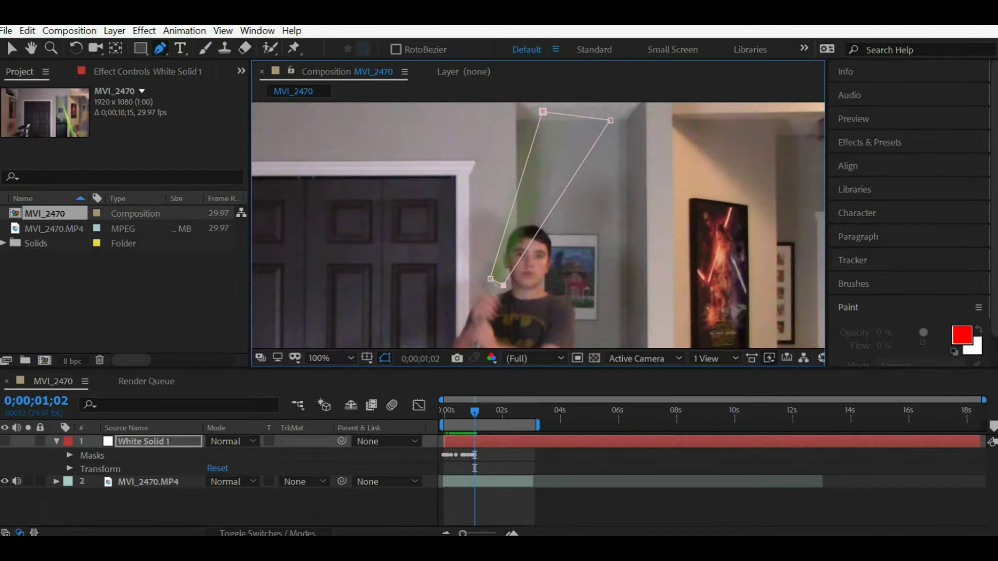
{"action": "left_click_drag", "start_coordinate": [543, 112], "coordinate": [510, 141]}
{"action": "left_click_drag", "start_coordinate": [610, 148], "coordinate": [575, 139]}
{"action": "key", "text": "Page_Down"}
{"action": "left_click_drag", "start_coordinate": [490, 306], "coordinate": [477, 298]}
{"action": "left_click_drag", "start_coordinate": [509, 142], "coordinate": [481, 138]}
{"action": "left_click_drag", "start_coordinate": [575, 138], "coordinate": [542, 138]}
Swing the mask's tip points over toward the dark doors, following the blade from 0;00;01;04 through 0;00;01;06.
{"action": "key", "text": "Page_Down"}
{"action": "left_click_drag", "start_coordinate": [482, 139], "coordinate": [424, 143]}
{"action": "left_click_drag", "start_coordinate": [542, 138], "coordinate": [369, 173]}
{"action": "key", "text": "Page_Down"}
{"action": "left_click_drag", "start_coordinate": [475, 134], "coordinate": [433, 137]}
{"action": "key", "text": "Page_Down"}
{"action": "left_click_drag", "start_coordinate": [369, 173], "coordinate": [327, 214]}
{"action": "left_click_drag", "start_coordinate": [433, 137], "coordinate": [365, 174]}
Lower the mask's tip points to follow the blade's downswing at 0;00;01;07 and 0;00;01;08.
{"action": "key", "text": "Page_Down"}
{"action": "left_click_drag", "start_coordinate": [449, 161], "coordinate": [386, 189]}
{"action": "left_click_drag", "start_coordinate": [488, 122], "coordinate": [449, 151]}
{"action": "left_click_drag", "start_coordinate": [387, 190], "coordinate": [374, 259]}
{"action": "left_click_drag", "start_coordinate": [449, 151], "coordinate": [394, 200]}
Reshape the mask over the blurred blade in front of the dark doors at 0;00;01;09 and 0;00;01;10.
{"action": "key", "text": "Page_Down"}
{"action": "left_click_drag", "start_coordinate": [374, 258], "coordinate": [413, 332]}
{"action": "left_click_drag", "start_coordinate": [488, 273], "coordinate": [410, 202]}
{"action": "key", "text": "Page_Down"}
{"action": "left_click_drag", "start_coordinate": [316, 130], "coordinate": [332, 198]}
{"action": "left_click_drag", "start_coordinate": [325, 261], "coordinate": [349, 340]}
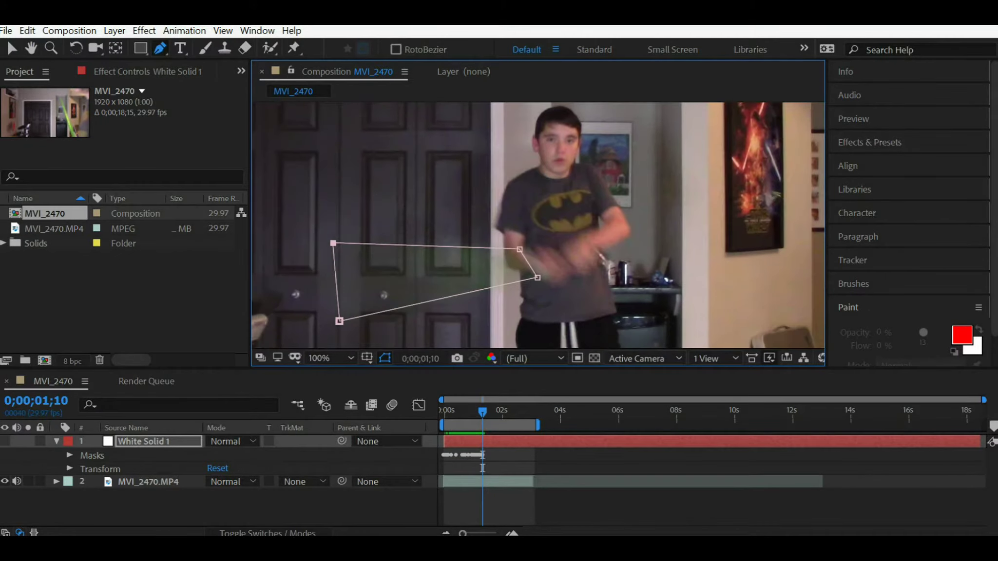
Refit the mask's hilt and tip points to the low-swinging blade from 0;00;01;11 through 0;00;01;13.
{"action": "key", "text": "Page_Down"}
{"action": "left_click_drag", "start_coordinate": [582, 184], "coordinate": [613, 216]}
{"action": "left_click_drag", "start_coordinate": [377, 149], "coordinate": [403, 234]}
{"action": "left_click_drag", "start_coordinate": [382, 227], "coordinate": [479, 314]}
{"action": "key", "text": "Page_Down"}
{"action": "left_click_drag", "start_coordinate": [377, 254], "coordinate": [496, 323]}
{"action": "left_click_drag", "start_coordinate": [305, 171], "coordinate": [376, 260]}
{"action": "left_click_drag", "start_coordinate": [497, 323], "coordinate": [503, 295]}
{"action": "key", "text": "Page_Down"}
{"action": "left_click_drag", "start_coordinate": [376, 260], "coordinate": [506, 318]}
{"action": "left_click_drag", "start_coordinate": [504, 295], "coordinate": [528, 319]}
Advance to 0;00;01;20, moving the mask's tip points to follow the blade held below the hands.
{"action": "key", "text": "Page_Down"}
{"action": "key", "text": "Page_Down"}
{"action": "key", "text": "Page_Down"}
{"action": "key", "text": "Page_Down"}
{"action": "key", "text": "Page_Down"}
{"action": "left_click_drag", "start_coordinate": [608, 316], "coordinate": [485, 312]}
{"action": "key", "text": "Page_Down"}
{"action": "left_click_drag", "start_coordinate": [563, 317], "coordinate": [529, 317]}
{"action": "key", "text": "Page_Down"}
{"action": "left_click_drag", "start_coordinate": [485, 312], "coordinate": [458, 279]}
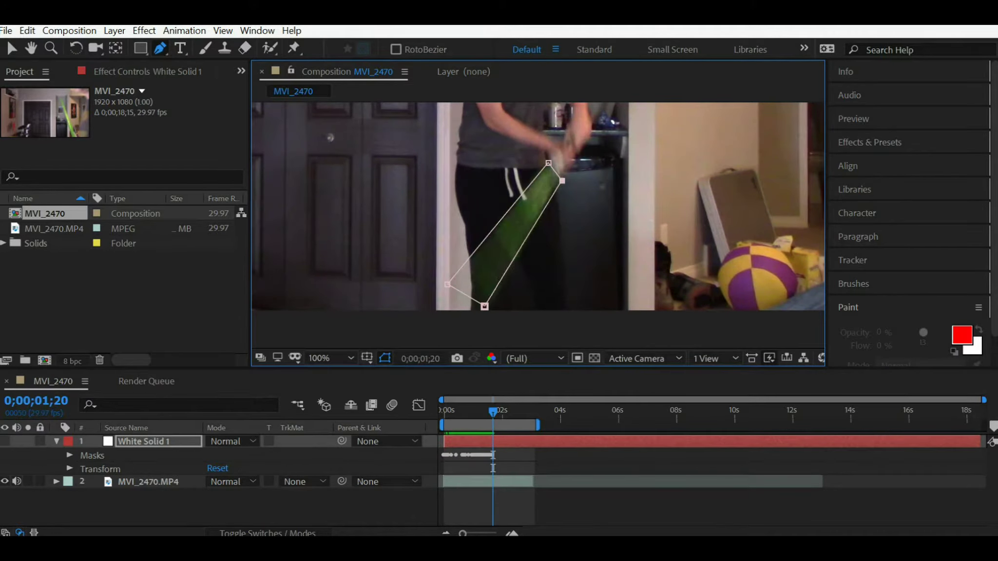
Reposition the mask's hilt and tip points along the rising blade on frames between 0;00;01;20 and 0;00;01;24.
{"action": "left_click_drag", "start_coordinate": [493, 412], "coordinate": [495, 412]}
{"action": "left_click_drag", "start_coordinate": [448, 284], "coordinate": [384, 172]}
{"action": "left_click_drag", "start_coordinate": [484, 306], "coordinate": [406, 270]}
{"action": "left_click_drag", "start_coordinate": [550, 179], "coordinate": [542, 127]}
{"action": "left_click_drag", "start_coordinate": [562, 196], "coordinate": [545, 158]}
{"action": "left_click_drag", "start_coordinate": [495, 413], "coordinate": [495, 412]}
{"action": "left_click_drag", "start_coordinate": [527, 195], "coordinate": [555, 287]}
{"action": "left_click_drag", "start_coordinate": [411, 279], "coordinate": [370, 221]}
{"action": "left_click_drag", "start_coordinate": [573, 218], "coordinate": [566, 181]}
Raise the mask's tip points to match the blade's upswing at 0;00;01;24 and 0;00;01;25.
{"action": "key", "text": "Page_Down"}
{"action": "left_click_drag", "start_coordinate": [370, 220], "coordinate": [356, 159]}
{"action": "left_click_drag", "start_coordinate": [536, 195], "coordinate": [563, 268]}
{"action": "key", "text": "Page_Down"}
{"action": "left_click_drag", "start_coordinate": [393, 300], "coordinate": [371, 229]}
Refit the mask to the blurred blade at 0;00;01;26 and on the frame after it.
{"action": "left_click_drag", "start_coordinate": [497, 413], "coordinate": [498, 412]}
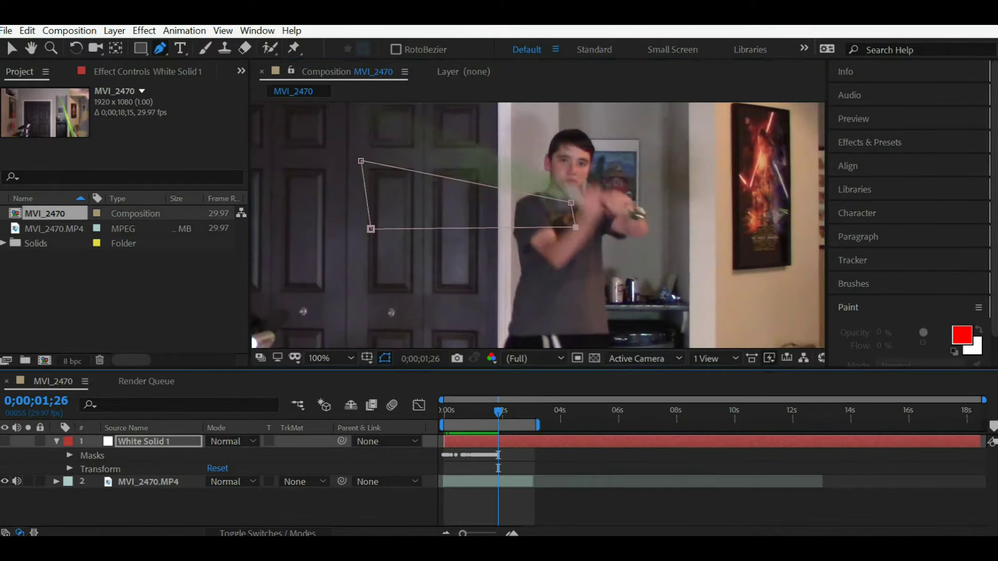
{"action": "left_click_drag", "start_coordinate": [536, 195], "coordinate": [553, 264]}
{"action": "left_click_drag", "start_coordinate": [378, 230], "coordinate": [376, 163]}
{"action": "left_click_drag", "start_coordinate": [498, 412], "coordinate": [499, 412]}
{"action": "left_click_drag", "start_coordinate": [388, 299], "coordinate": [374, 229]}
{"action": "left_click_drag", "start_coordinate": [536, 195], "coordinate": [536, 248]}
Move both mask tip points up and over with the overhead swing on the frames leading up to 0;00;02;01.
{"action": "left_click_drag", "start_coordinate": [500, 412], "coordinate": [500, 412]}
{"action": "left_click_drag", "start_coordinate": [369, 248], "coordinate": [453, 174]}
{"action": "left_click_drag", "start_coordinate": [367, 315], "coordinate": [365, 246]}
{"action": "left_click_drag", "start_coordinate": [500, 412], "coordinate": [501, 413]}
{"action": "left_click_drag", "start_coordinate": [453, 174], "coordinate": [508, 129]}
{"action": "left_click_drag", "start_coordinate": [364, 246], "coordinate": [459, 156]}
Spread the mask's tip points across the alcove to cover the blurred blade at 0;00;02;01.
{"action": "left_click_drag", "start_coordinate": [501, 413], "coordinate": [503, 412]}
{"action": "left_click_drag", "start_coordinate": [585, 268], "coordinate": [536, 281]}
{"action": "left_click_drag", "start_coordinate": [437, 171], "coordinate": [568, 173]}
{"action": "left_click_drag", "start_coordinate": [482, 146], "coordinate": [654, 207]}
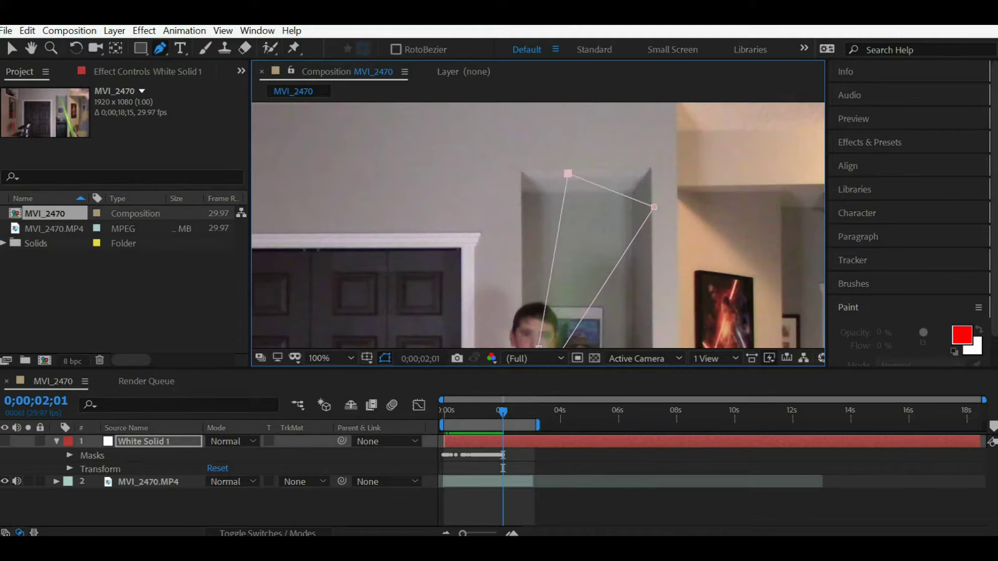
{"action": "left_click_drag", "start_coordinate": [605, 270], "coordinate": [536, 195]}
Refit the mask to the blade swinging down toward the movie poster at 0;00;02;02 and 0;00;02;03.
{"action": "left_click_drag", "start_coordinate": [503, 412], "coordinate": [504, 413]}
{"action": "left_click_drag", "start_coordinate": [536, 195], "coordinate": [536, 227]}
{"action": "left_click_drag", "start_coordinate": [588, 166], "coordinate": [573, 194]}
{"action": "left_click_drag", "start_coordinate": [504, 413], "coordinate": [506, 413]}
{"action": "left_click_drag", "start_coordinate": [634, 277], "coordinate": [555, 250]}
{"action": "left_click_drag", "start_coordinate": [515, 172], "coordinate": [551, 247]}
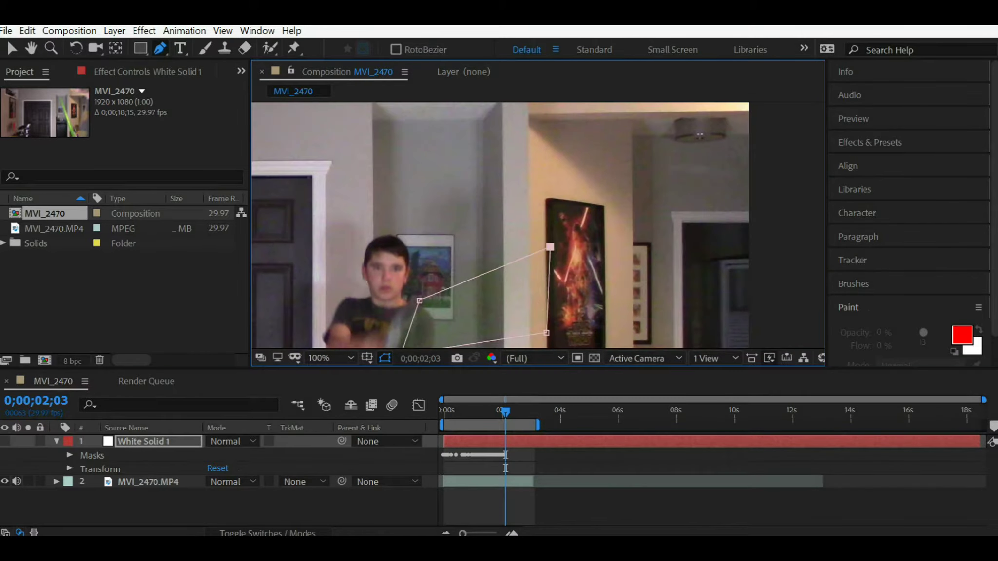
Reshape the mask around the blurred blade beside the legs at 0;00;02;04 and 0;00;02;05.
{"action": "key", "text": "Page_Down"}
{"action": "left_click_drag", "start_coordinate": [536, 292], "coordinate": [533, 163]}
{"action": "left_click_drag", "start_coordinate": [396, 225], "coordinate": [367, 252]}
{"action": "left_click_drag", "start_coordinate": [528, 122], "coordinate": [519, 191]}
{"action": "key", "text": "Page_Down"}
{"action": "left_click_drag", "start_coordinate": [487, 243], "coordinate": [595, 171]}
{"action": "left_click_drag", "start_coordinate": [497, 133], "coordinate": [471, 178]}
{"action": "left_click_drag", "start_coordinate": [635, 116], "coordinate": [620, 197]}
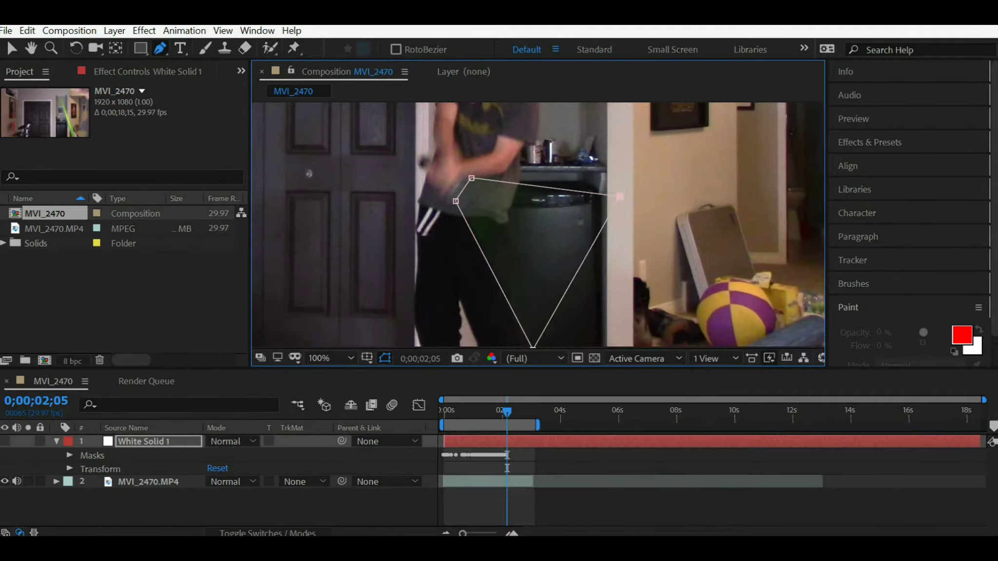
Refit the mask's base and tip points to the blade at 0;00;02;06 and 0;00;02;07.
{"action": "left_click_drag", "start_coordinate": [536, 243], "coordinate": [529, 193]}
{"action": "key", "text": "Page_Down"}
{"action": "left_click_drag", "start_coordinate": [464, 126], "coordinate": [455, 165]}
{"action": "left_click_drag", "start_coordinate": [448, 150], "coordinate": [430, 175]}
{"action": "key", "text": "Page_Down"}
{"action": "left_click_drag", "start_coordinate": [526, 298], "coordinate": [399, 300]}
{"action": "left_click_drag", "start_coordinate": [613, 147], "coordinate": [531, 300]}
Spread the mask's tip points along the lower frame edge to cover the blurred blade from 0;00;02;08 to 0;00;02;12.
{"action": "key", "text": "Page_Down"}
{"action": "left_click_drag", "start_coordinate": [422, 300], "coordinate": [606, 288]}
{"action": "key", "text": "Page_Down"}
{"action": "key", "text": "Page_Down"}
{"action": "key", "text": "Page_Down"}
{"action": "key", "text": "Page_Down"}
{"action": "left_click_drag", "start_coordinate": [452, 301], "coordinate": [510, 300]}
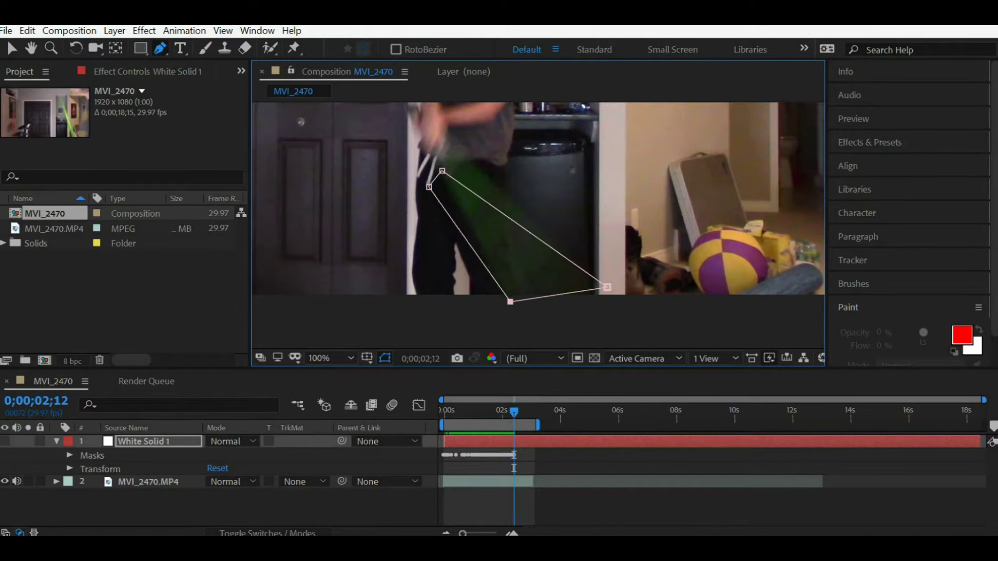
Raise the mask's tip points with the upward swing past the mini fridge on frames 0;00;02;13 to 0;00;02;15.
{"action": "key", "text": "Page_Down"}
{"action": "left_click_drag", "start_coordinate": [537, 244], "coordinate": [460, 286]}
{"action": "left_click_drag", "start_coordinate": [526, 332], "coordinate": [577, 246]}
{"action": "left_click_drag", "start_coordinate": [434, 344], "coordinate": [526, 319]}
{"action": "key", "text": "Page_Down"}
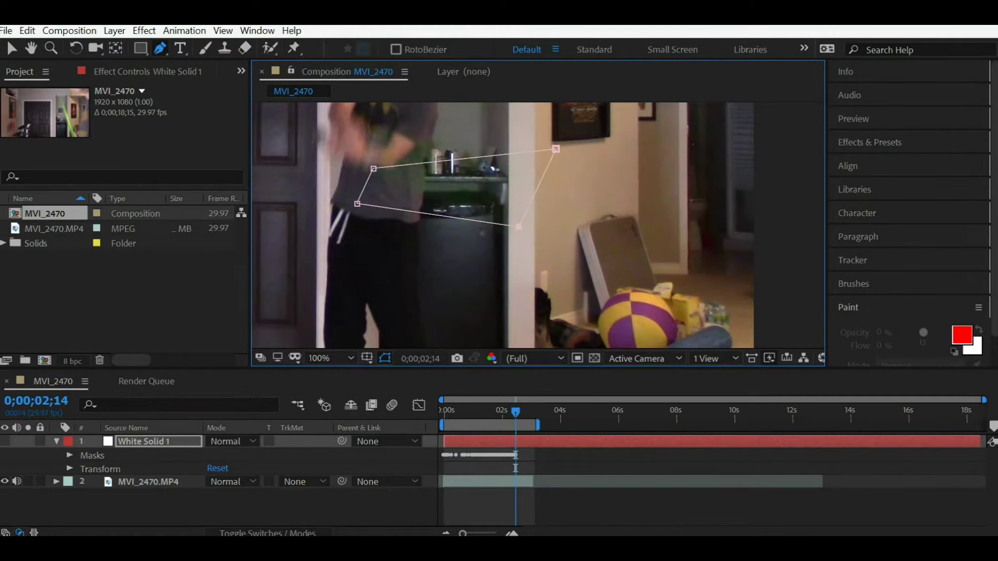
{"action": "key", "text": "Page_Down"}
{"action": "left_click_drag", "start_coordinate": [460, 195], "coordinate": [460, 268]}
{"action": "left_click_drag", "start_coordinate": [556, 223], "coordinate": [546, 148]}
Continue moving the mask's tip points up with the rising blade at 0;00;02;16 and 0;00;02;17.
{"action": "key", "text": "Page_Down"}
{"action": "left_click_drag", "start_coordinate": [487, 195], "coordinate": [540, 275]}
{"action": "left_click_drag", "start_coordinate": [598, 227], "coordinate": [586, 134]}
{"action": "left_click_drag", "start_coordinate": [586, 332], "coordinate": [587, 234]}
{"action": "key", "text": "Page_Down"}
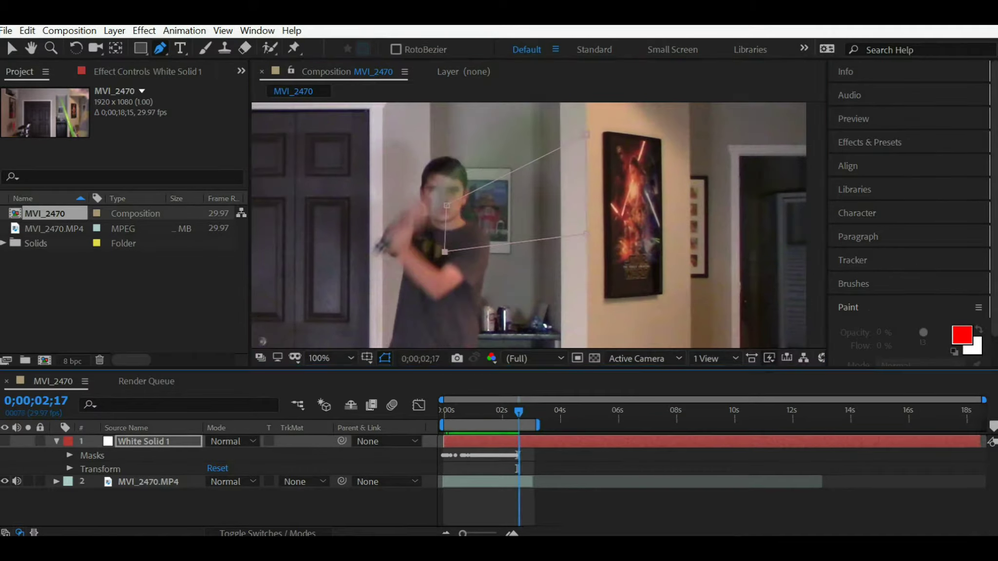
{"action": "left_click_drag", "start_coordinate": [487, 195], "coordinate": [549, 238]}
{"action": "left_click_drag", "start_coordinate": [651, 176], "coordinate": [622, 138]}
Move the mask's tip points above the head to follow the overhead blade from 0;00;02;18 to 0;00;02;21.
{"action": "key", "text": "Page_Down"}
{"action": "left_click_drag", "start_coordinate": [642, 297], "coordinate": [642, 140]}
{"action": "left_click_drag", "start_coordinate": [668, 288], "coordinate": [679, 174]}
{"action": "key", "text": "Page_Down"}
{"action": "left_click_drag", "start_coordinate": [642, 141], "coordinate": [535, 122]}
{"action": "key", "text": "Page_Down"}
{"action": "key", "text": "Page_Down"}
{"action": "left_click_drag", "start_coordinate": [639, 122], "coordinate": [590, 127]}
Shift the mask's tip points toward the closet door frame to follow the blade from 0;00;02;22 to 0;00;02;24.
{"action": "key", "text": "Page_Down"}
{"action": "left_click_drag", "start_coordinate": [536, 244], "coordinate": [600, 268]}
{"action": "left_click_drag", "start_coordinate": [597, 148], "coordinate": [565, 113]}
{"action": "key", "text": "Page_Down"}
{"action": "left_click_drag", "start_coordinate": [536, 243], "coordinate": [572, 209]}
{"action": "key", "text": "Page_Down"}
{"action": "left_click_drag", "start_coordinate": [591, 114], "coordinate": [565, 114]}
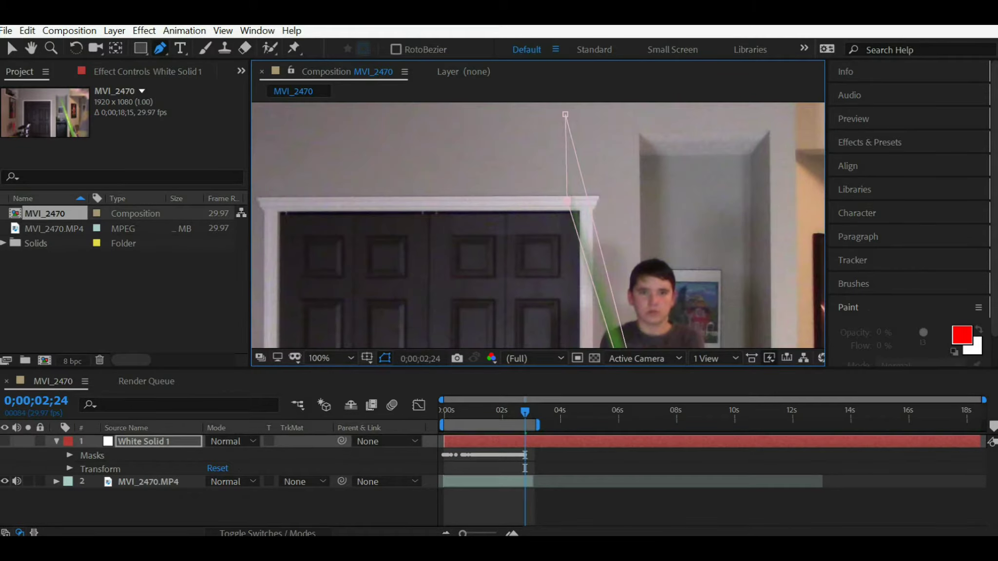
Reshape the mask's tip and base points around the blade at 0;00;02;25.
{"action": "key", "text": "Page_Down"}
{"action": "left_click_drag", "start_coordinate": [566, 282], "coordinate": [527, 191]}
{"action": "left_click_drag", "start_coordinate": [560, 243], "coordinate": [539, 176]}
{"action": "left_click_drag", "start_coordinate": [580, 239], "coordinate": [604, 296]}
{"action": "left_click_drag", "start_coordinate": [546, 185], "coordinate": [577, 251]}
{"action": "left_click_drag", "start_coordinate": [556, 142], "coordinate": [591, 271]}
Refit all mask points to the downswing at 0;00;02;26 and touch up the base at 0;00;02;27.
{"action": "key", "text": "Page_Down"}
{"action": "left_click_drag", "start_coordinate": [609, 312], "coordinate": [507, 135]}
{"action": "left_click_drag", "start_coordinate": [541, 283], "coordinate": [543, 193]}
{"action": "left_click_drag", "start_coordinate": [536, 112], "coordinate": [575, 265]}
{"action": "left_click_drag", "start_coordinate": [536, 146], "coordinate": [543, 296]}
{"action": "left_click_drag", "start_coordinate": [494, 134], "coordinate": [549, 184]}
{"action": "key", "text": "Page_Down"}
{"action": "left_click_drag", "start_coordinate": [543, 170], "coordinate": [550, 189]}
Adjust the mask's lower tip points and base to the blade beside the legs from 0;00;02;29 to 0;00;03;01.
{"action": "key", "text": "Page_Down"}
{"action": "key", "text": "Page_Down"}
{"action": "left_click_drag", "start_coordinate": [558, 287], "coordinate": [508, 288]}
{"action": "key", "text": "Page_Down"}
{"action": "key", "text": "Page_Down"}
{"action": "left_click_drag", "start_coordinate": [557, 289], "coordinate": [534, 288]}
{"action": "left_click_drag", "start_coordinate": [558, 188], "coordinate": [572, 191]}
Move all four mask points onto the blade in front of the legs at 0;00;03;02.
{"action": "key", "text": "Page_Down"}
{"action": "left_click_drag", "start_coordinate": [507, 287], "coordinate": [464, 287]}
{"action": "left_click_drag", "start_coordinate": [533, 288], "coordinate": [508, 288]}
{"action": "left_click_drag", "start_coordinate": [561, 181], "coordinate": [567, 157]}
{"action": "left_click_drag", "start_coordinate": [572, 191], "coordinate": [579, 162]}
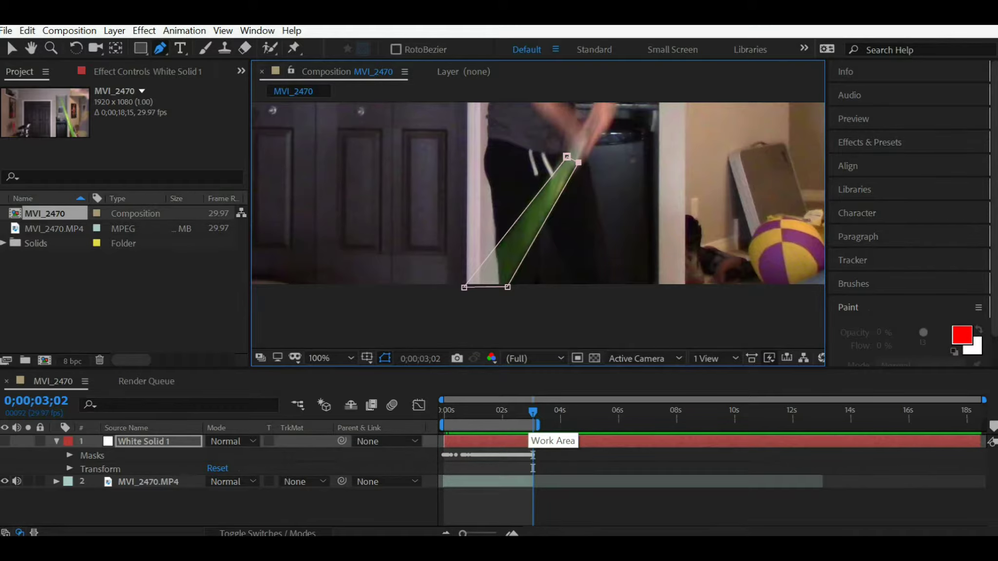
Go back to 0;00;02;19 and preview how the mask tracks the blade.
{"action": "left_click_drag", "start_coordinate": [533, 412], "coordinate": [521, 411]}
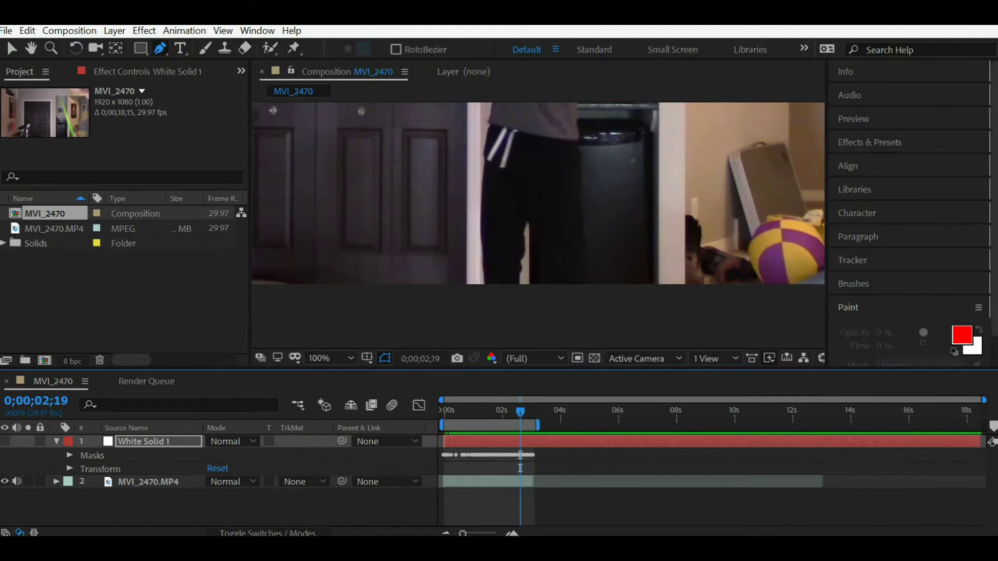
{"action": "scroll", "coordinate": [538, 226], "scroll_direction": "down", "scroll_amount": 1}
{"action": "key", "text": "space"}
{"action": "left_click_drag", "start_coordinate": [526, 186], "coordinate": [573, 299]}
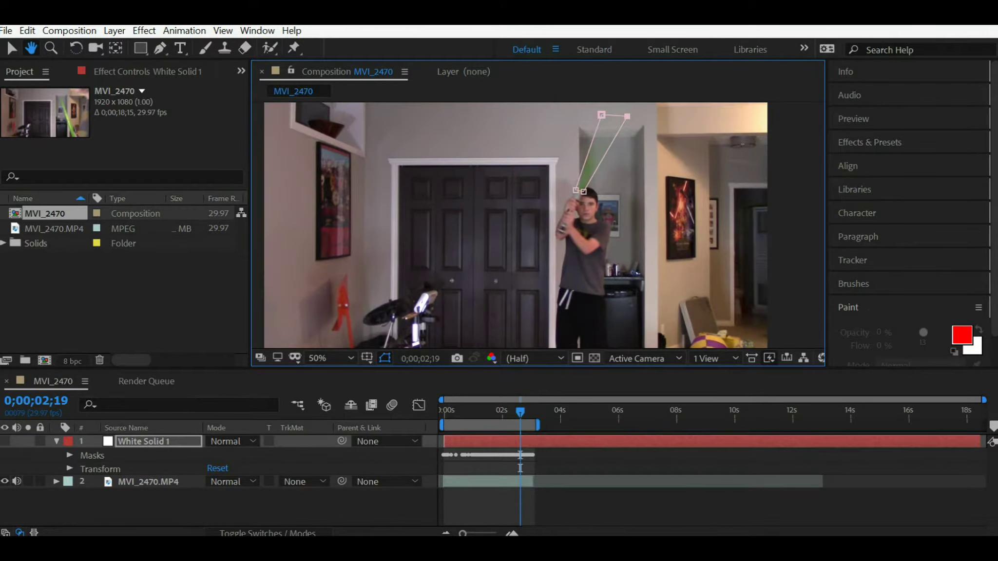
{"action": "key", "text": "space"}
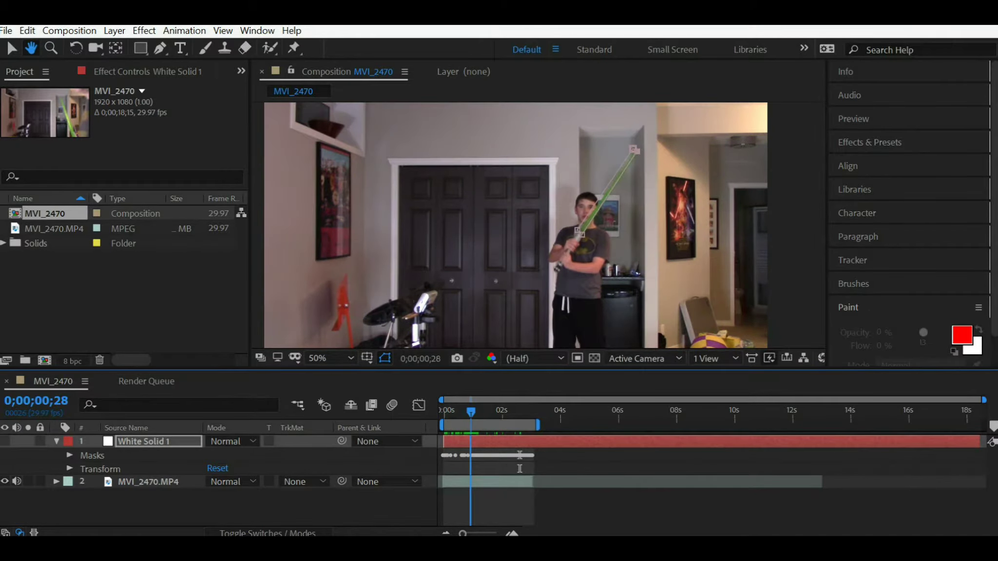
Fine-tune the mask's tip point against the blade's end at 0;00;00;28.
{"action": "key", "text": "period"}
{"action": "key", "text": "period"}
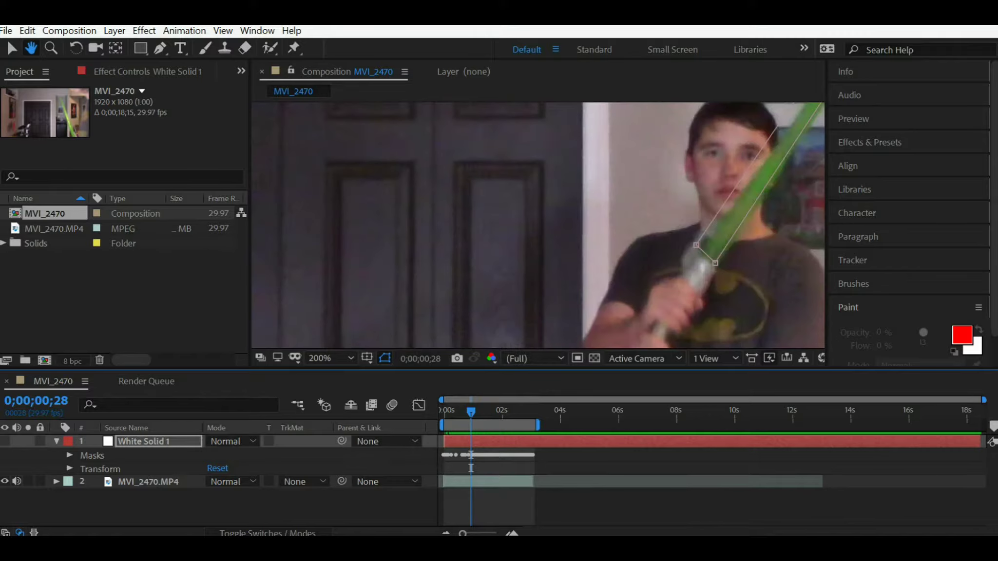
{"action": "left_click_drag", "start_coordinate": [692, 205], "coordinate": [453, 250]}
{"action": "key", "text": "g"}
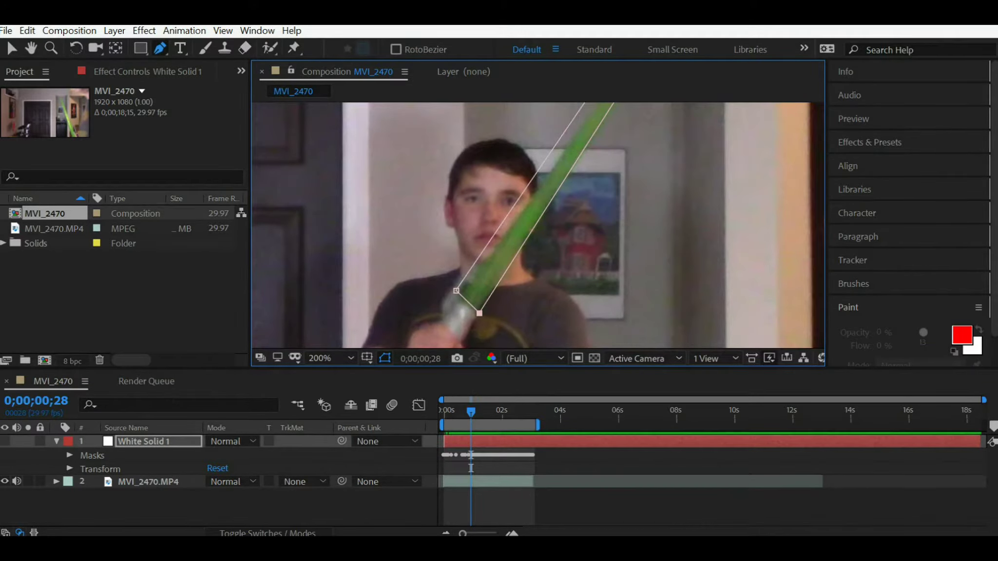
{"action": "key", "text": "h"}
{"action": "left_click_drag", "start_coordinate": [541, 151], "coordinate": [490, 334]}
{"action": "key", "text": "g"}
{"action": "left_click_drag", "start_coordinate": [642, 158], "coordinate": [641, 157]}
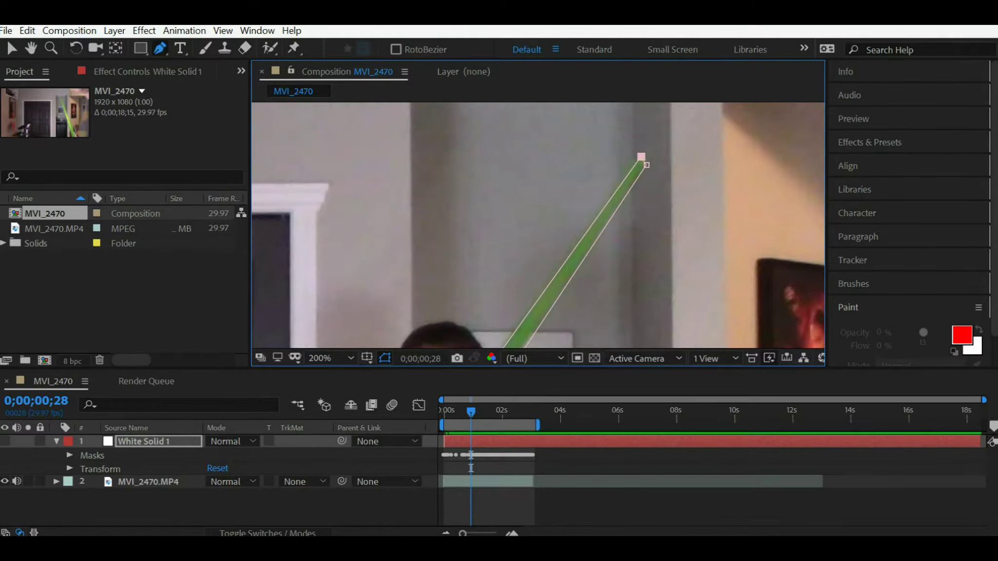
Examine the mask's overall fit along the blade around 0;00;00;28.
{"action": "key", "text": "h"}
{"action": "scroll", "coordinate": [539, 226], "scroll_direction": "down", "scroll_amount": 5}
{"action": "scroll", "coordinate": [538, 226], "scroll_direction": "up", "scroll_amount": 3}
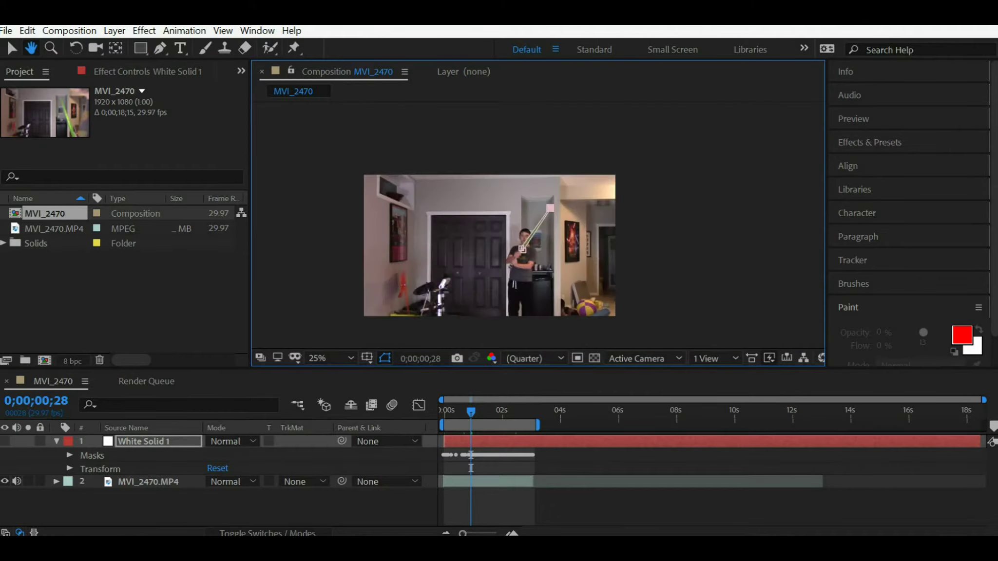
{"action": "scroll", "coordinate": [539, 226], "scroll_direction": "up", "scroll_amount": 1}
{"action": "left_click_drag", "start_coordinate": [538, 226], "coordinate": [539, 178]}
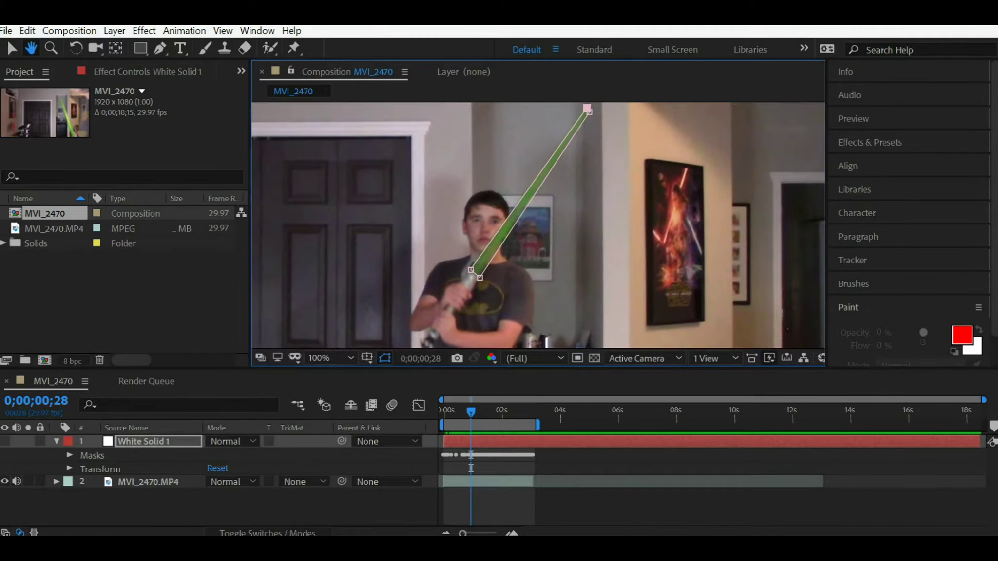
{"action": "left_click_drag", "start_coordinate": [471, 412], "coordinate": [473, 412]}
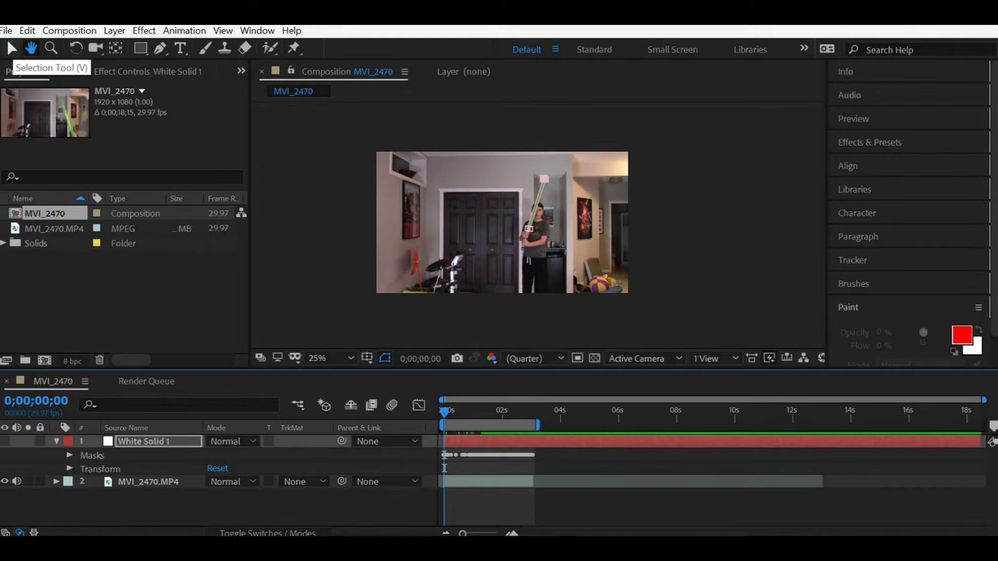
Collapse the White Solid 1 layer and create a 1920 x 1080 black solid with color 000000.
{"action": "key", "text": "v"}
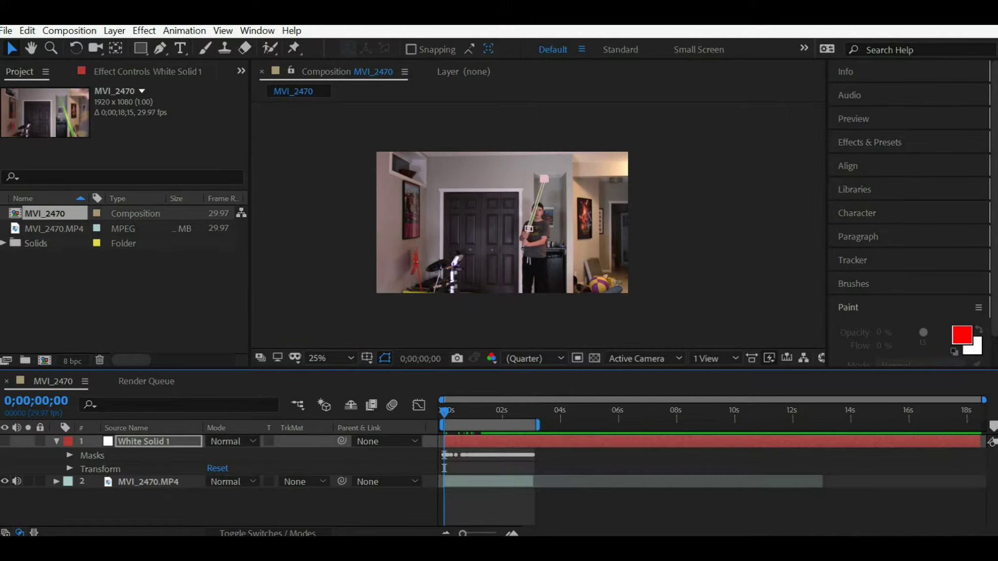
{"action": "left_click", "coordinate": [56, 442]}
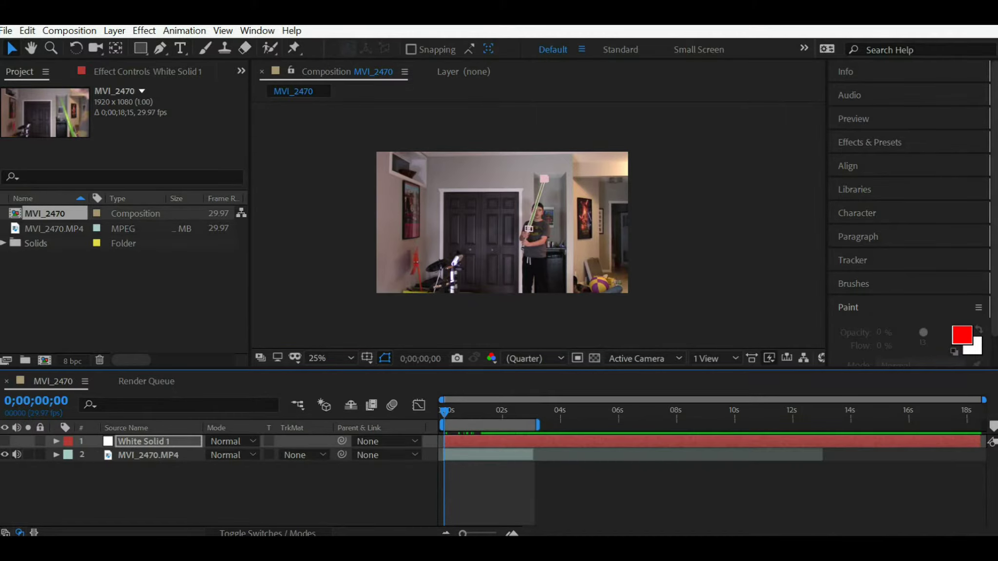
{"action": "right_click", "coordinate": [561, 320]}
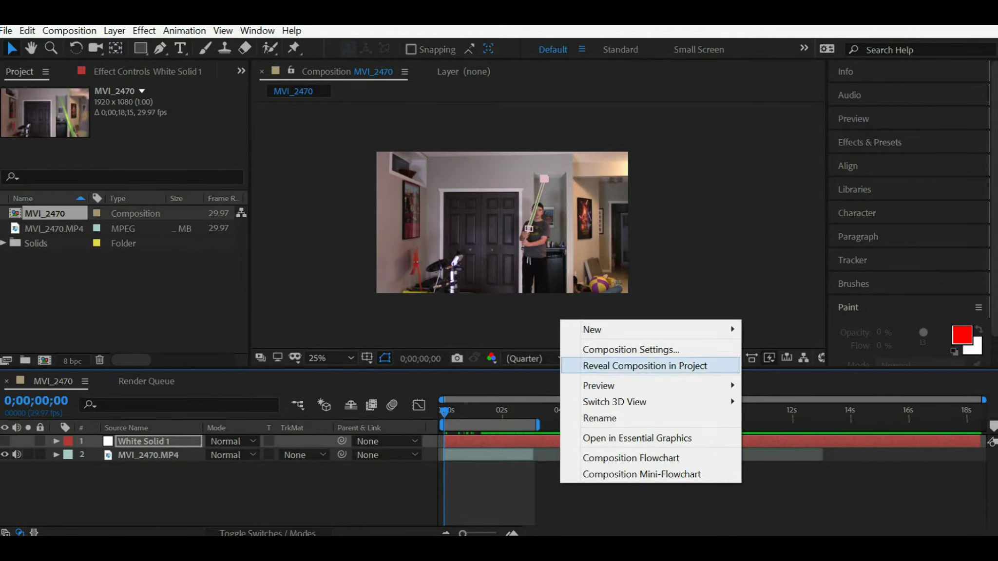
{"action": "mouse_move", "coordinate": [633, 330]}
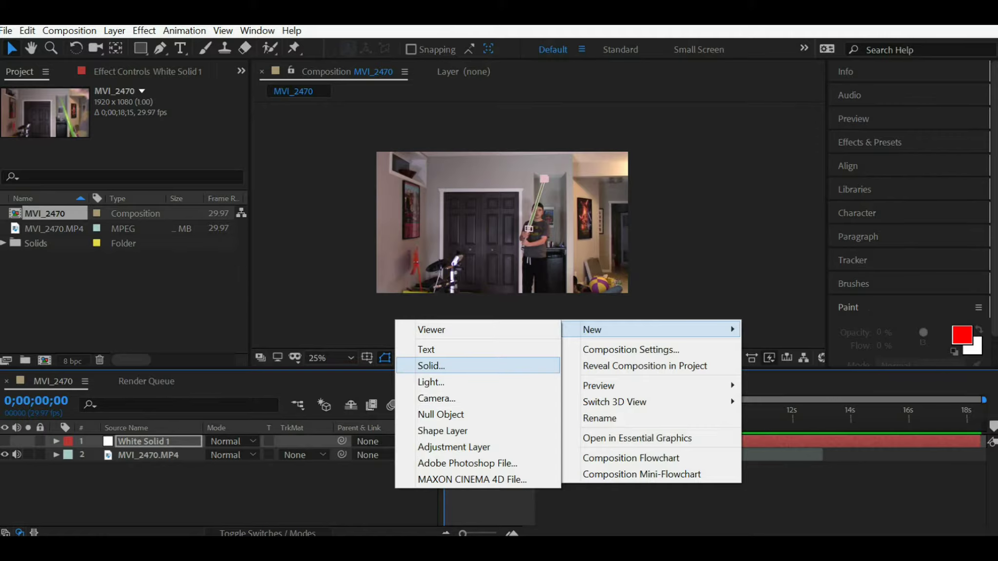
{"action": "left_click", "coordinate": [431, 366]}
{"action": "left_click", "coordinate": [489, 375]}
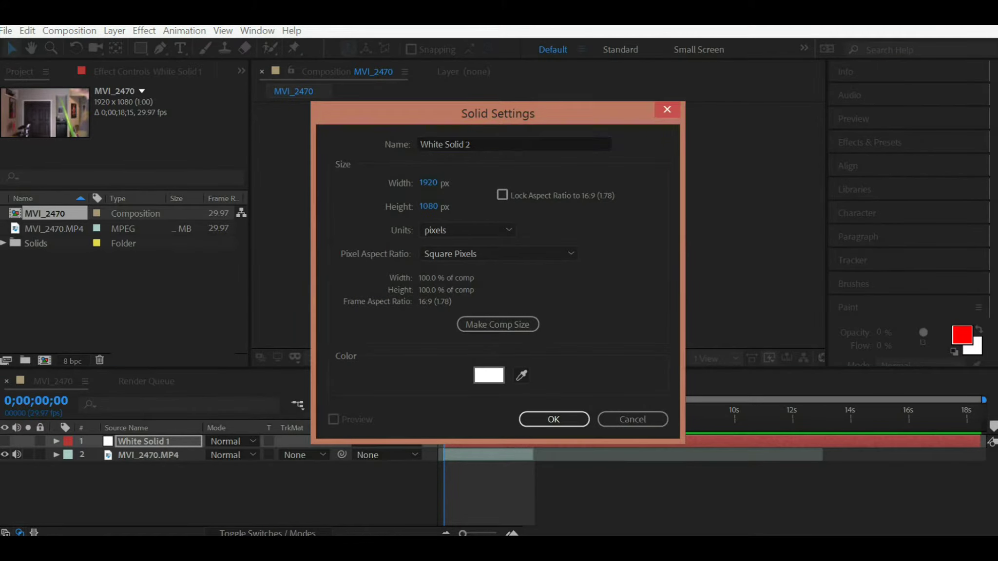
{"action": "type", "text": "000000"}
{"action": "key", "text": "Return"}
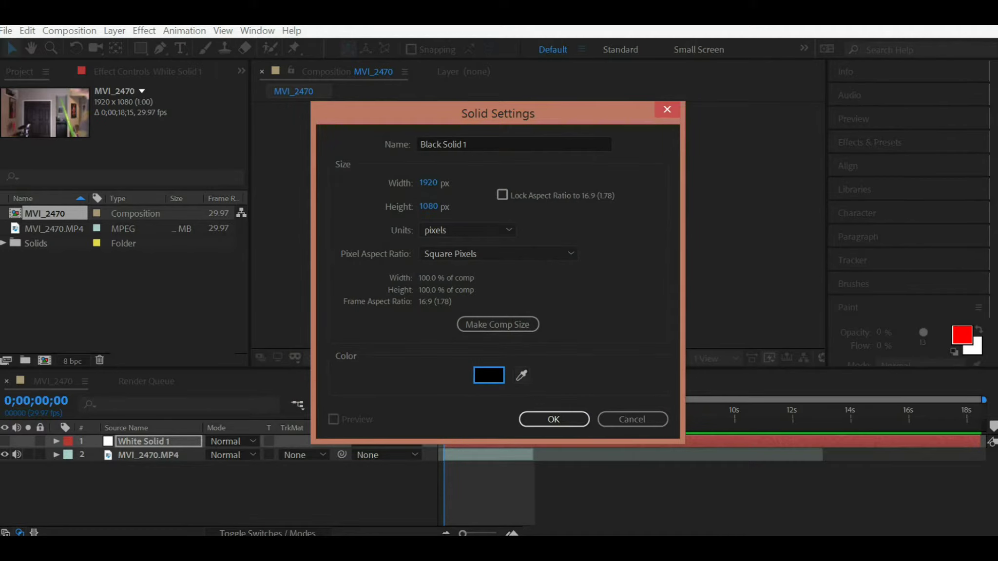
{"action": "left_click", "coordinate": [554, 419]}
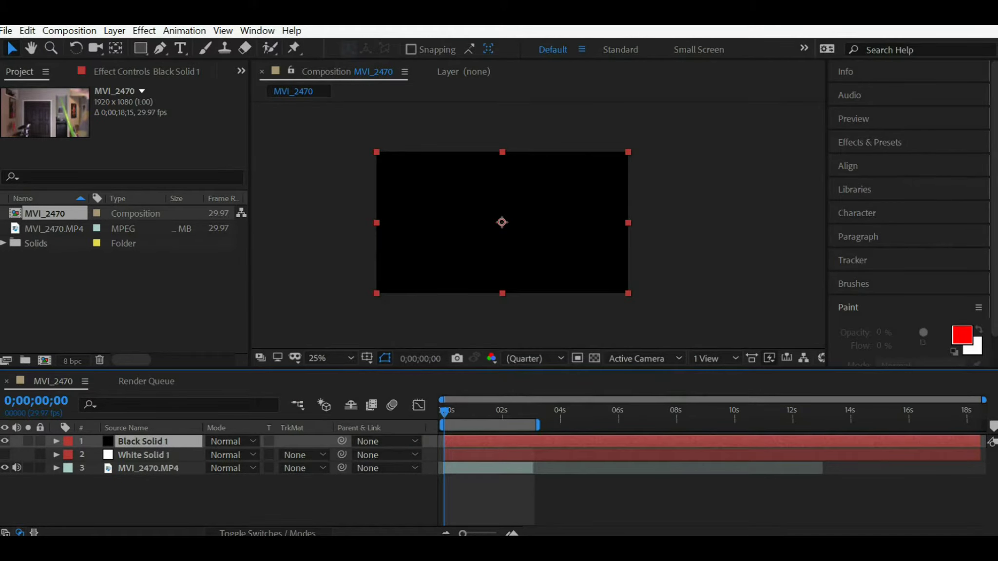
Place the White Solid 1 layer above Black Solid 1 and make it visible.
{"action": "left_click_drag", "start_coordinate": [143, 455], "coordinate": [143, 437]}
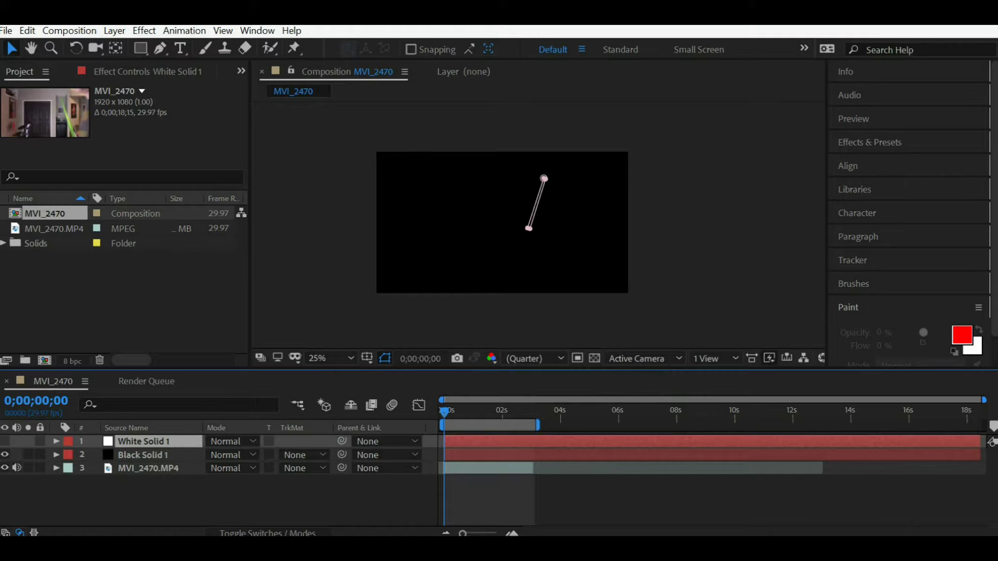
{"action": "left_click", "coordinate": [5, 441]}
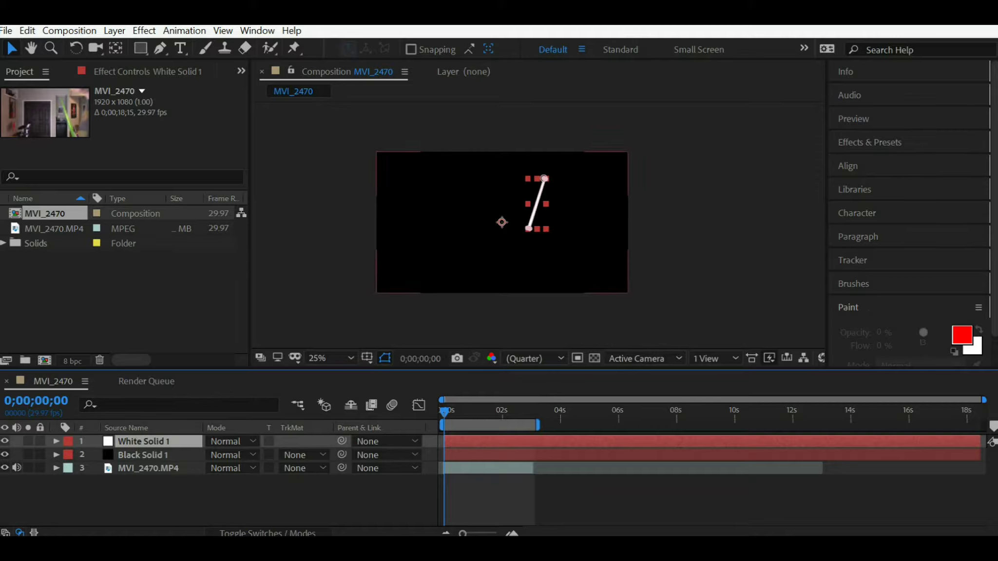
Preview the white blade animation against the black background and return to the first frame.
{"action": "key", "text": "space"}
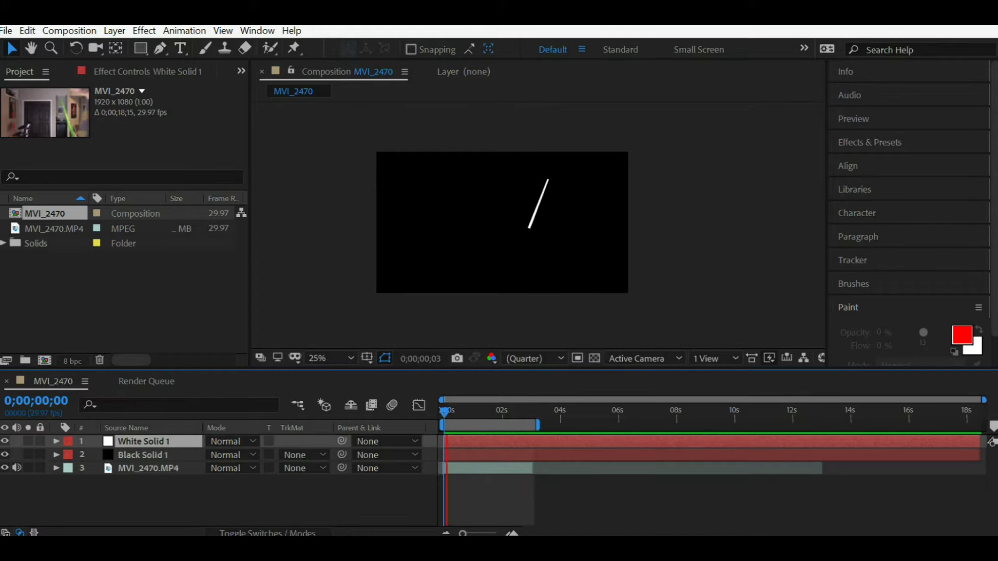
{"action": "key", "text": "space"}
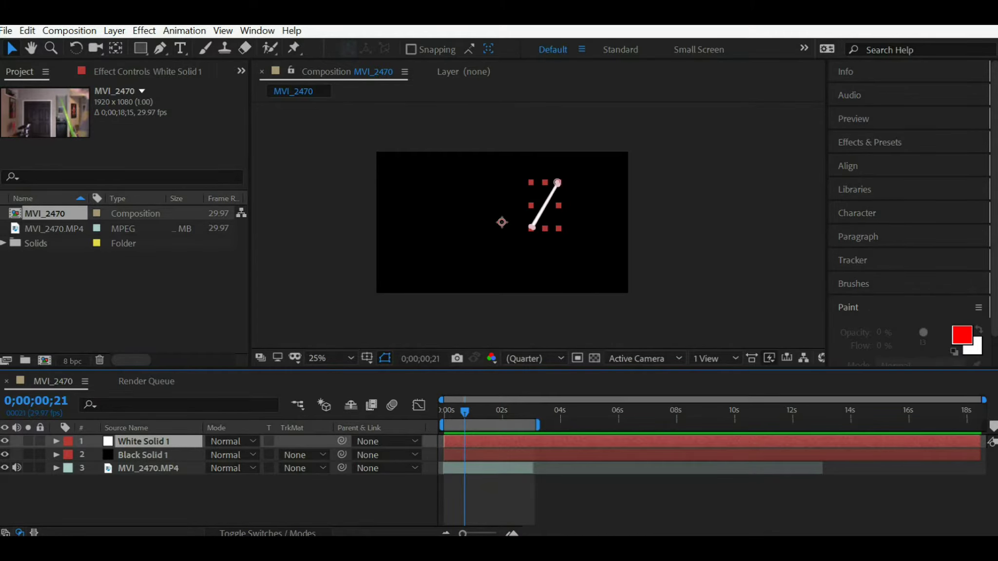
{"action": "key", "text": "Home"}
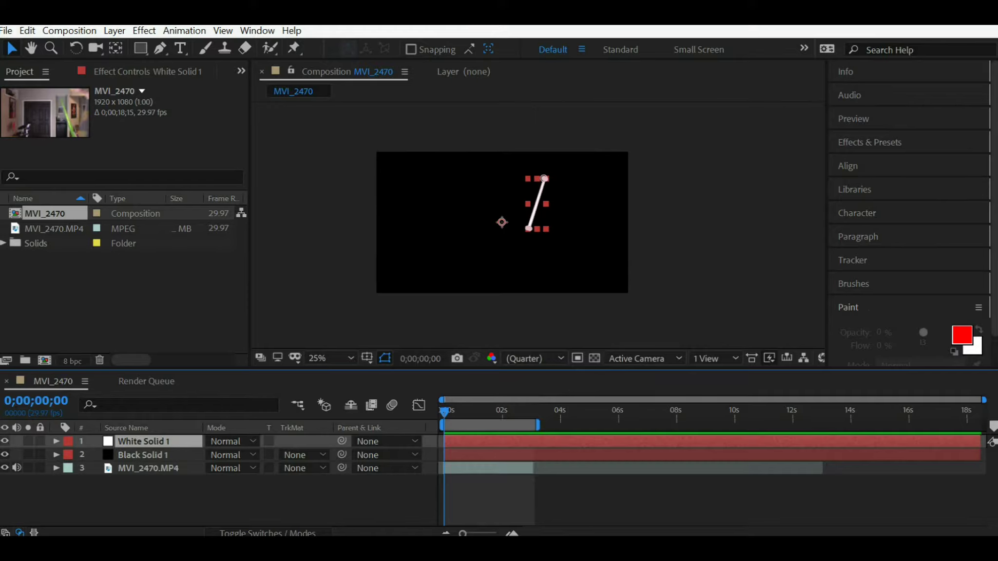
Duplicate the White Solid 1 layer four times.
{"action": "key", "text": "ctrl+d"}
{"action": "key", "text": "ctrl+d"}
{"action": "key", "text": "ctrl+d"}
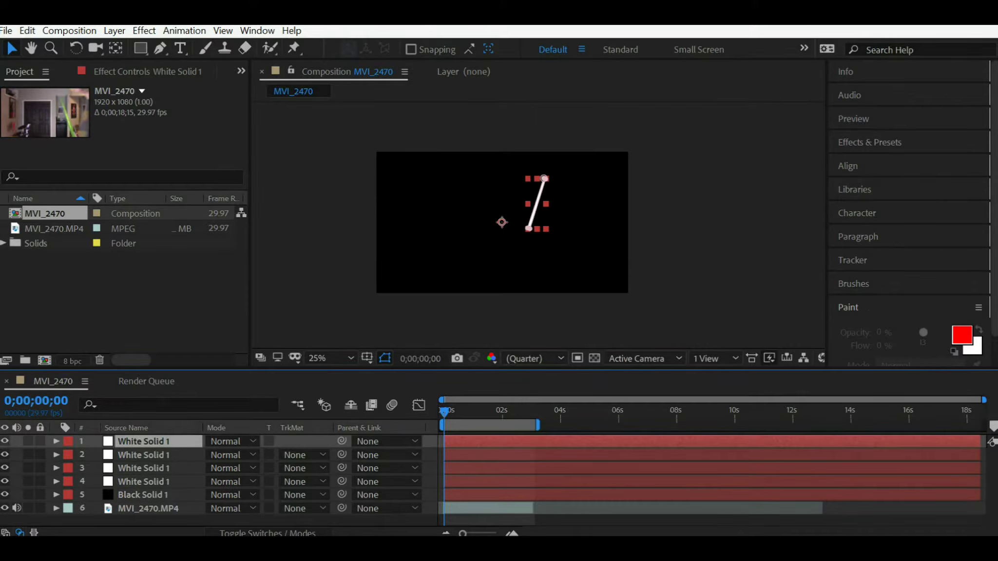
{"action": "key", "text": "ctrl+d"}
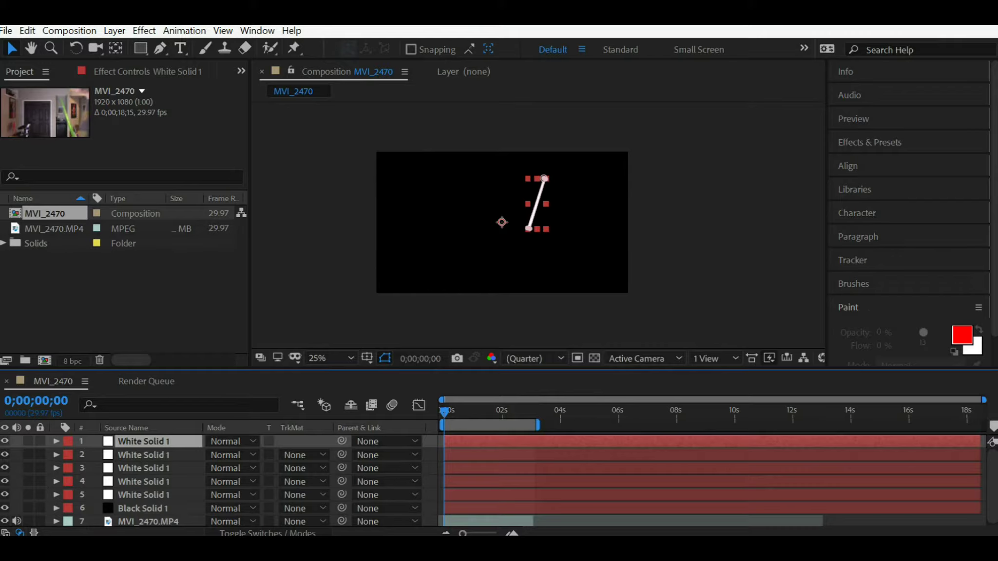
Set the Mask Feather of the topmost White Solid 1 layer to 3 pixels.
{"action": "key", "text": "m"}
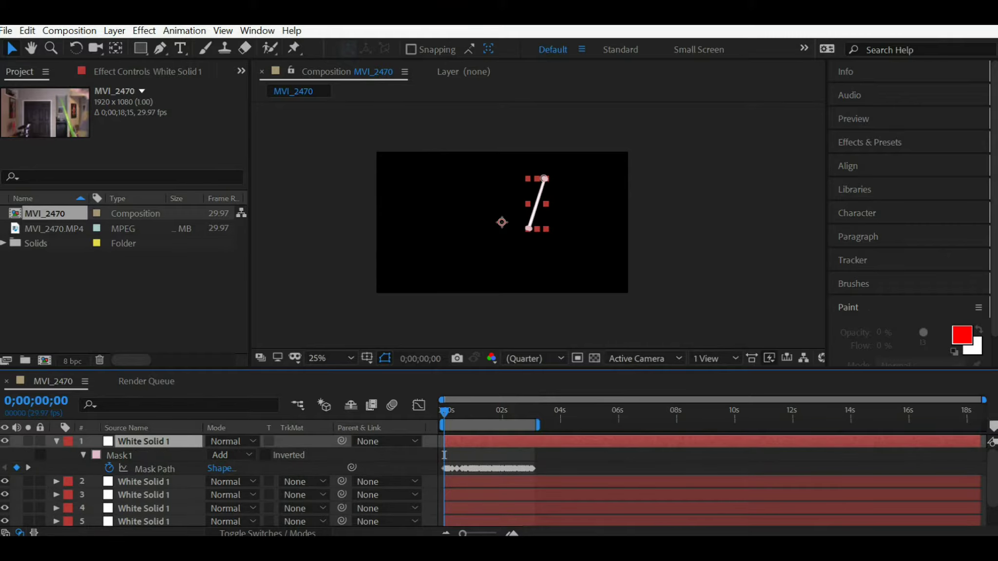
{"action": "key", "text": "m"}
{"action": "key", "text": "m"}
{"action": "key", "text": "m"}
{"action": "left_click", "coordinate": [226, 482]}
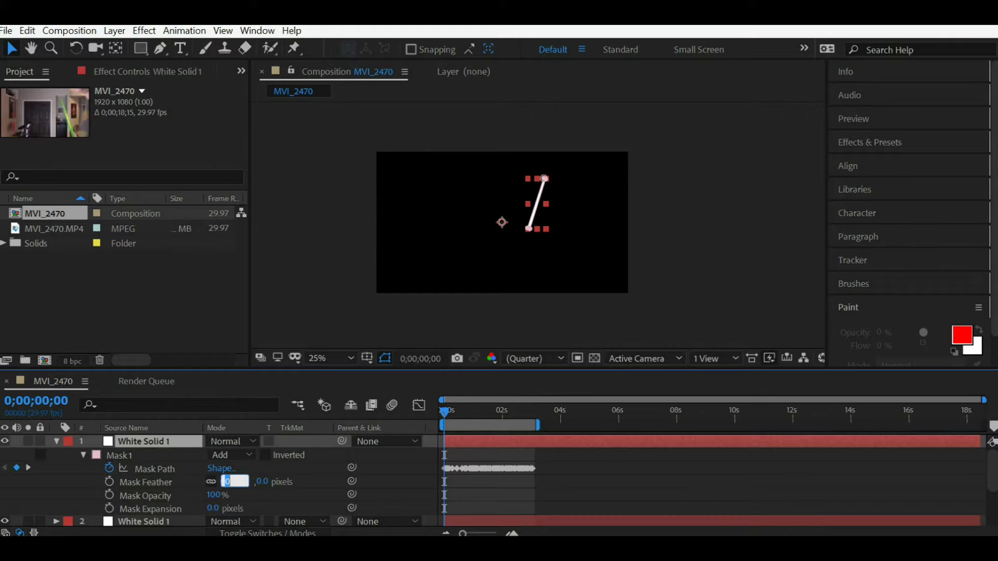
{"action": "type", "text": "3"}
{"action": "key", "text": "Return"}
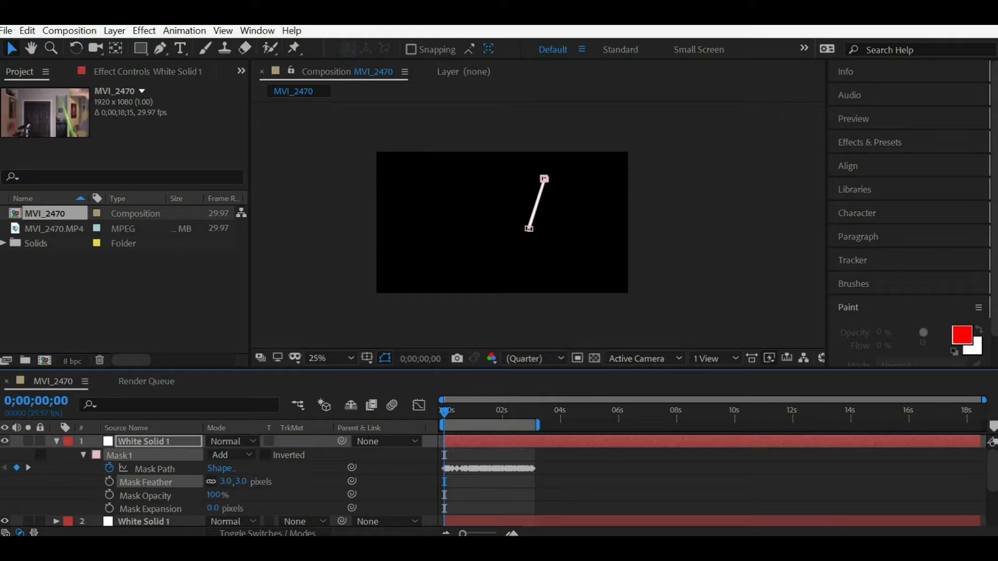
Collapse the topmost layer and set the second White Solid 1 layer's Mask Feather to 10 pixels.
{"action": "key", "text": "m"}
{"action": "key", "text": "m"}
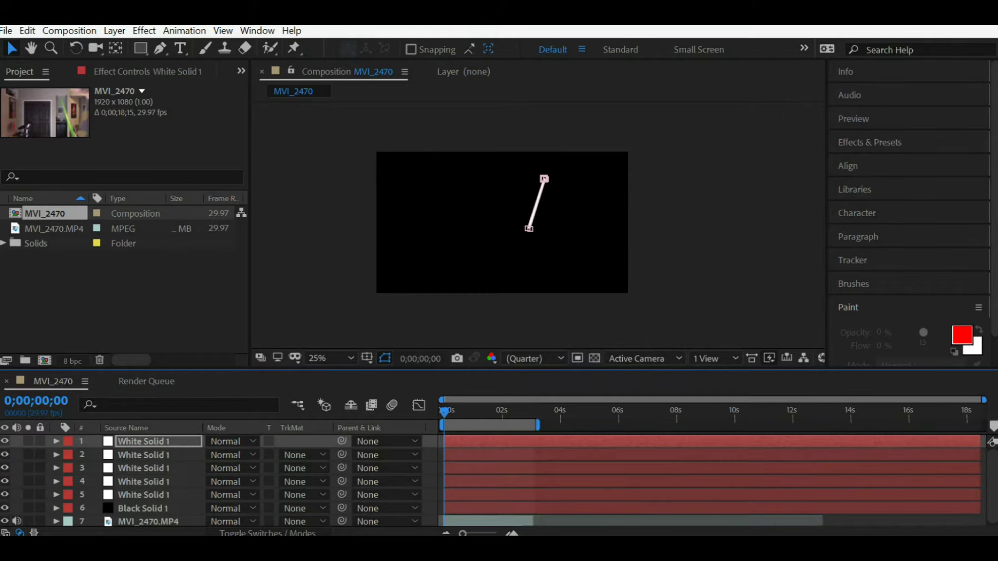
{"action": "left_click", "coordinate": [57, 455]}
{"action": "left_click", "coordinate": [70, 469]}
{"action": "left_click", "coordinate": [83, 482]}
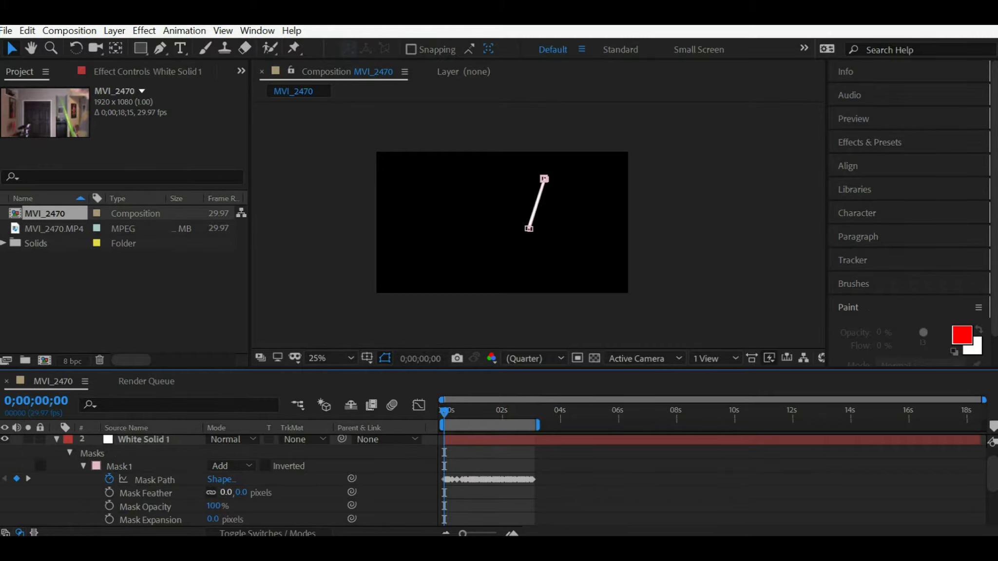
{"action": "left_click", "coordinate": [226, 492]}
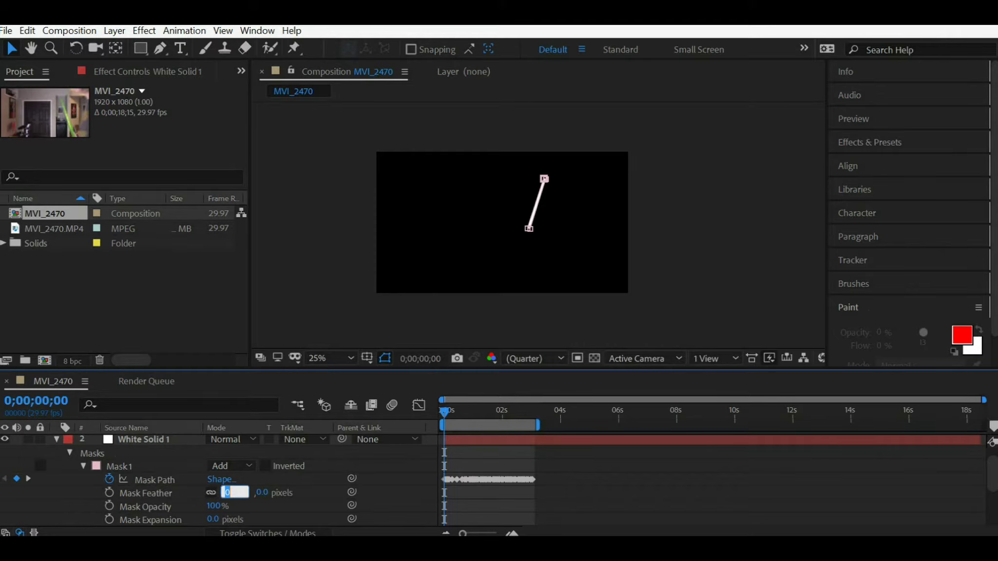
{"action": "type", "text": "10"}
{"action": "key", "text": "Return"}
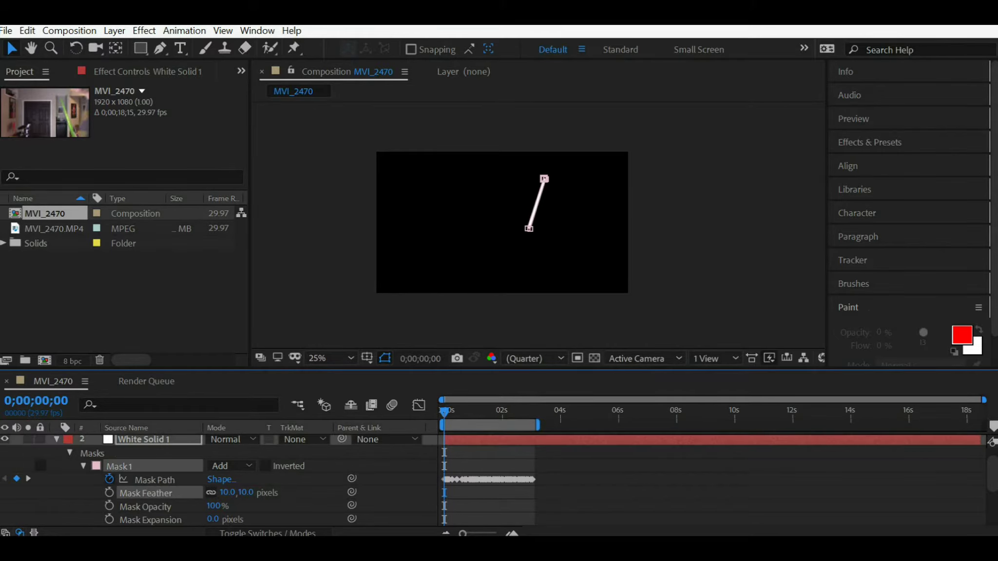
Collapse the second White Solid 1 layer and set the third White Solid 1 layer's Mask Feather to 30 pixels.
{"action": "left_click", "coordinate": [84, 466]}
{"action": "left_click", "coordinate": [70, 453]}
{"action": "left_click", "coordinate": [57, 440]}
{"action": "left_click", "coordinate": [57, 452]}
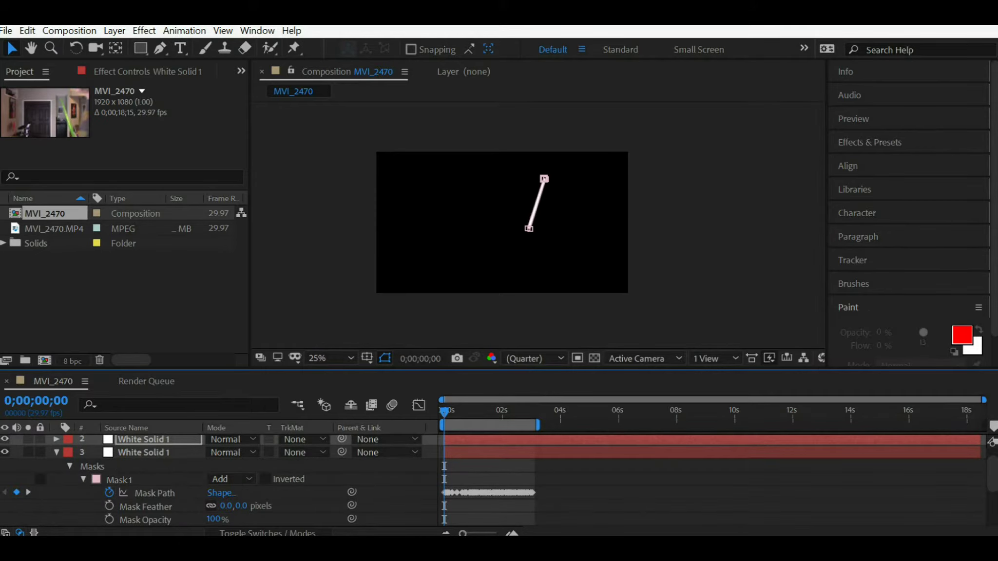
{"action": "left_click", "coordinate": [225, 506]}
{"action": "type", "text": "30"}
{"action": "key", "text": "Return"}
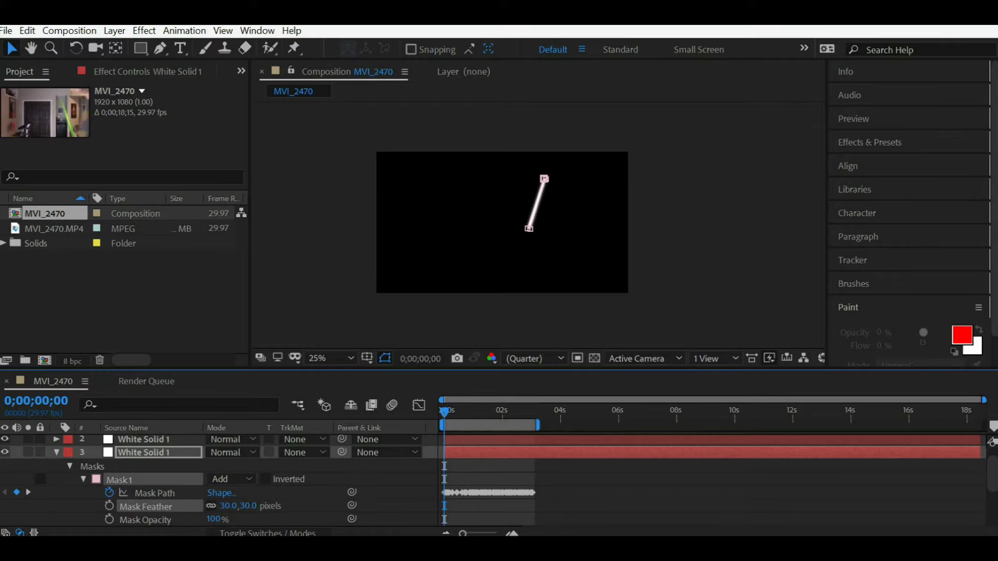
{"action": "left_click", "coordinate": [70, 467]}
{"action": "left_click", "coordinate": [56, 453]}
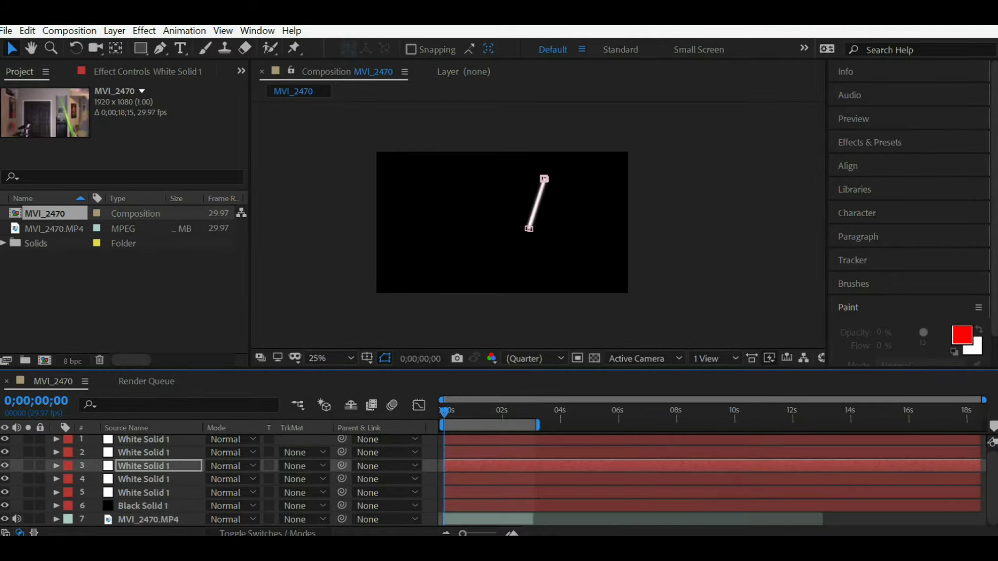
Set the Mask Feather of the fourth White Solid 1 layer to 60 pixels and collapse the layer.
{"action": "left_click", "coordinate": [56, 479]}
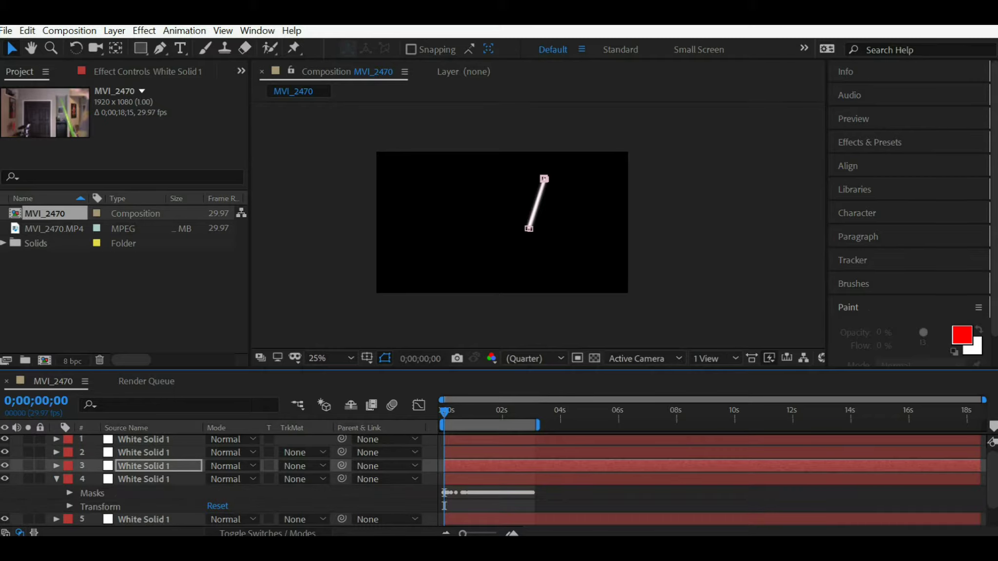
{"action": "left_click", "coordinate": [70, 493]}
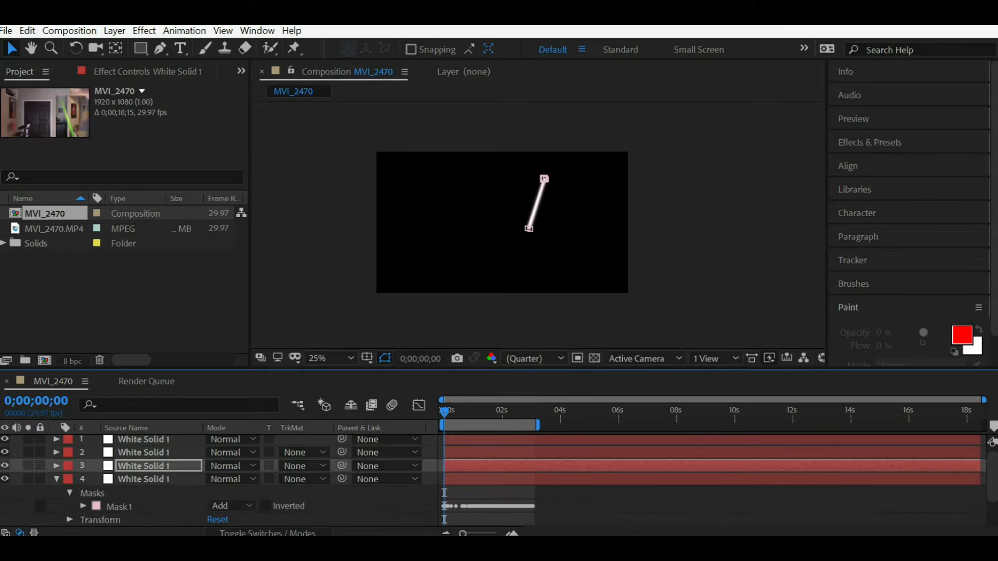
{"action": "scroll", "coordinate": [195, 478], "scroll_direction": "down", "scroll_amount": 2}
{"action": "left_click", "coordinate": [83, 466]}
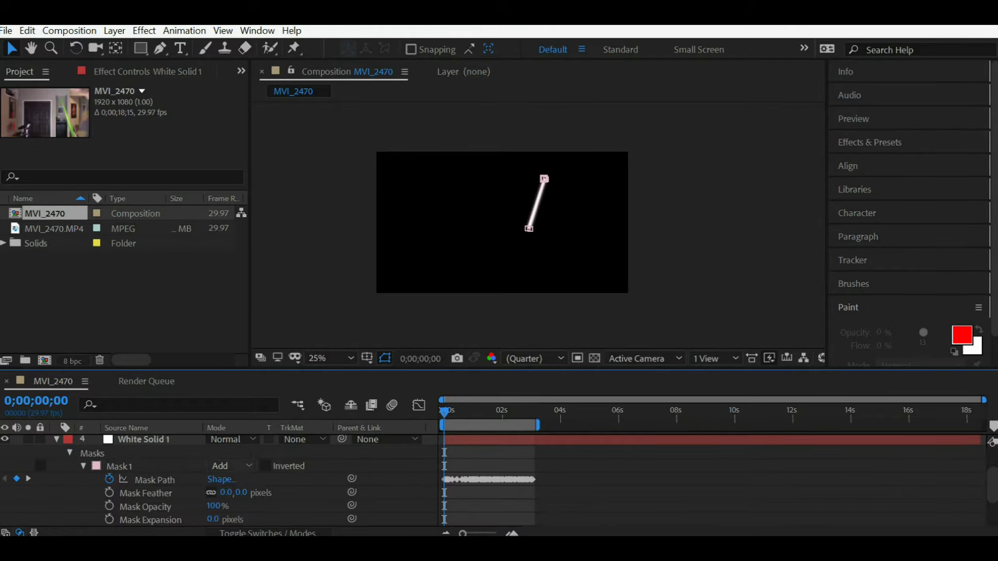
{"action": "left_click", "coordinate": [226, 493]}
{"action": "type", "text": "60"}
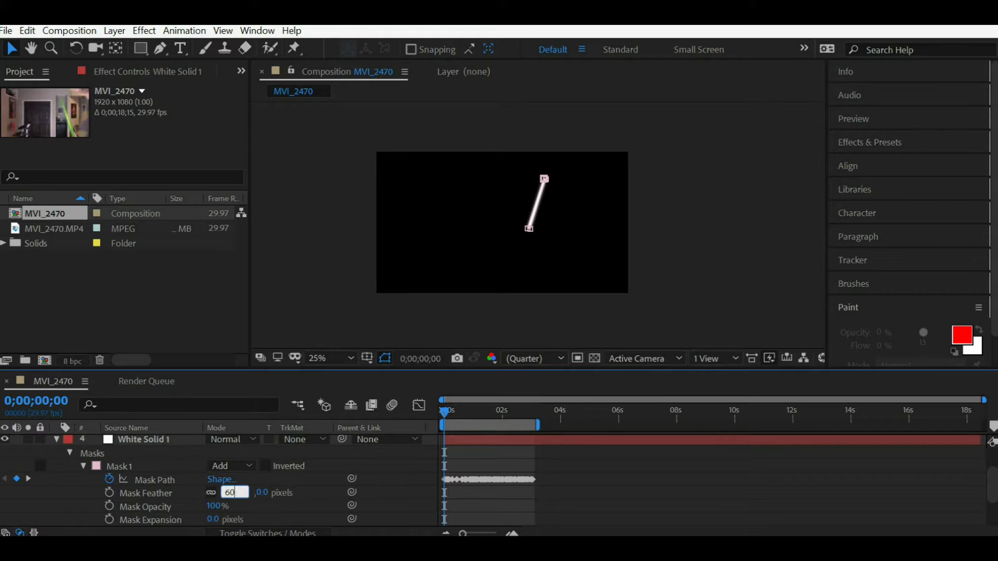
{"action": "key", "text": "Return"}
{"action": "left_click", "coordinate": [84, 466]}
{"action": "left_click", "coordinate": [69, 453]}
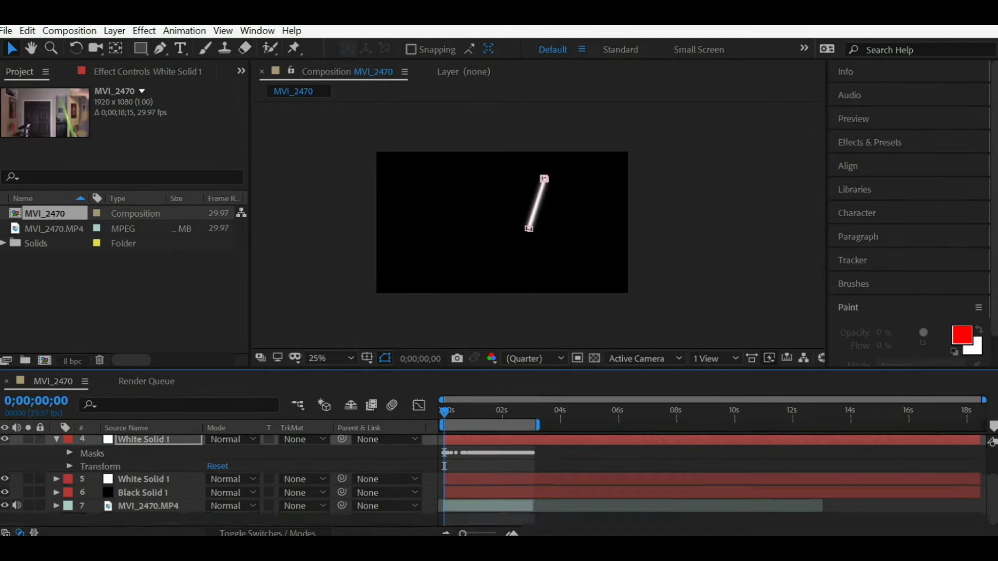
{"action": "left_click", "coordinate": [57, 452]}
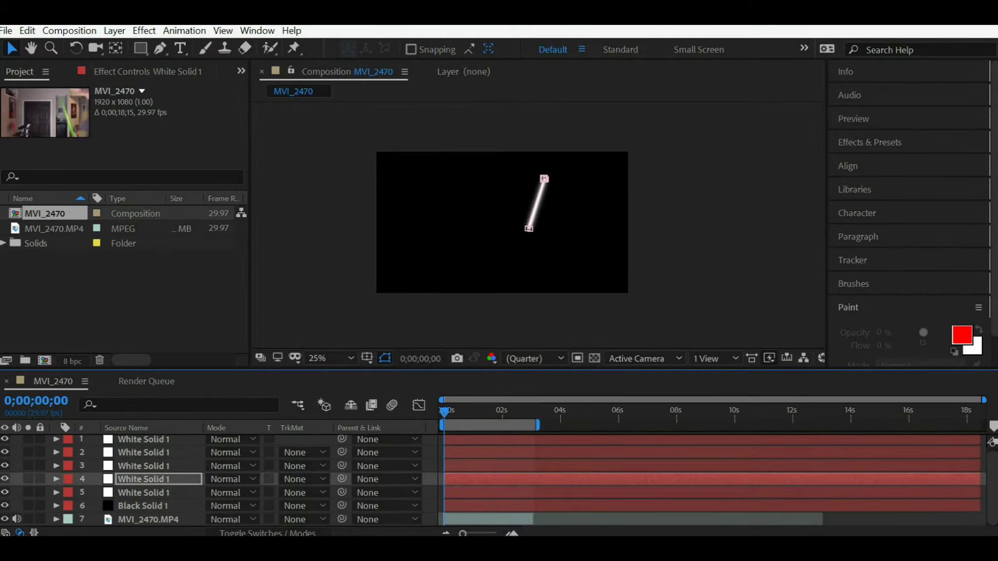
Set the Mask Feather of the fifth White Solid 1 layer to 120 pixels and collapse the layer.
{"action": "left_click", "coordinate": [57, 493]}
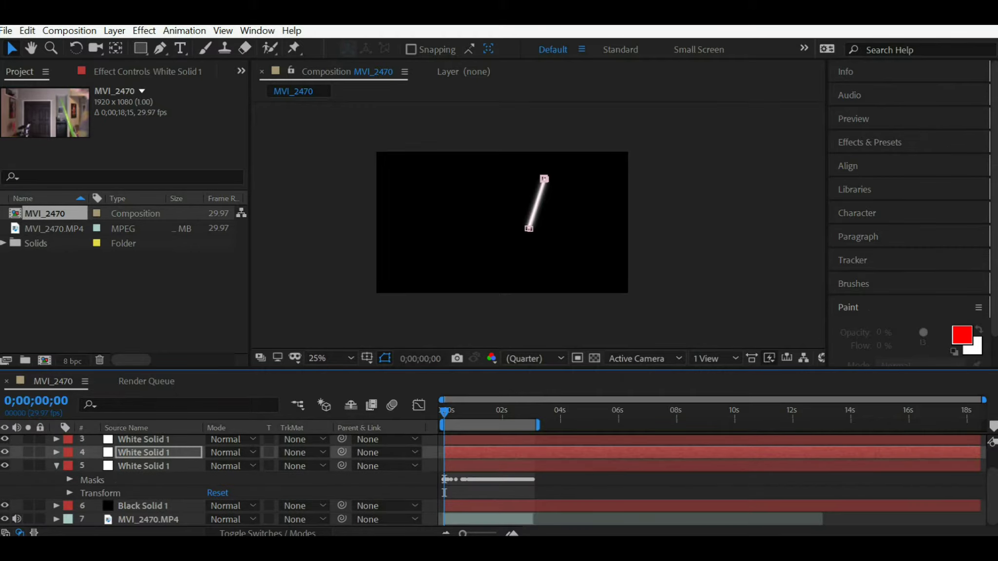
{"action": "left_click", "coordinate": [69, 480]}
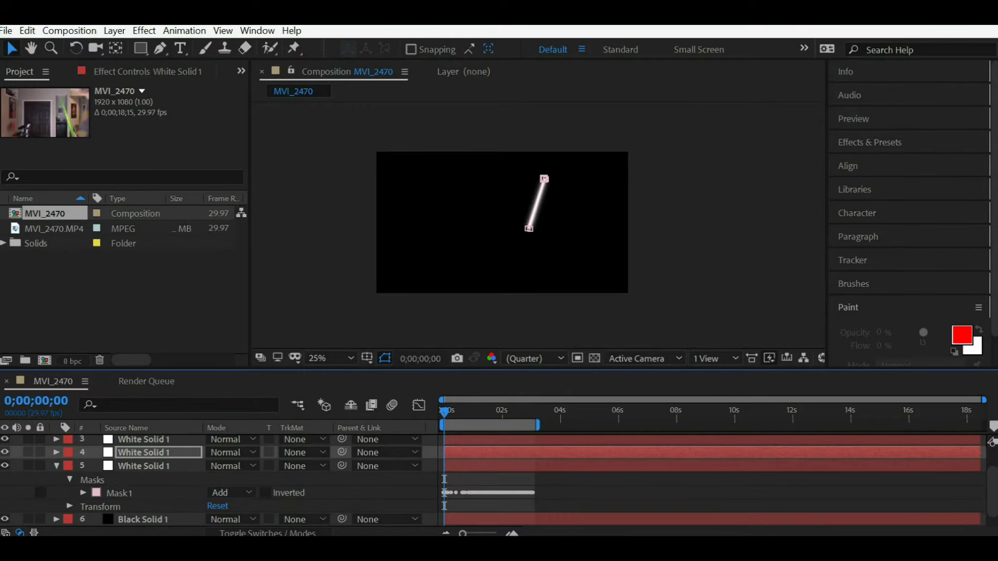
{"action": "left_click", "coordinate": [83, 494]}
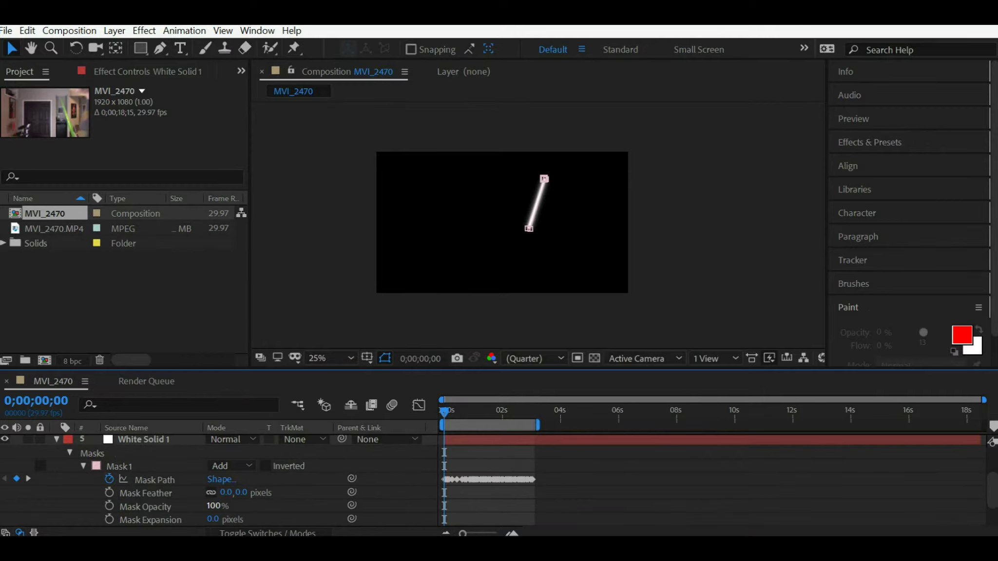
{"action": "left_click", "coordinate": [226, 493]}
{"action": "type", "text": "120"}
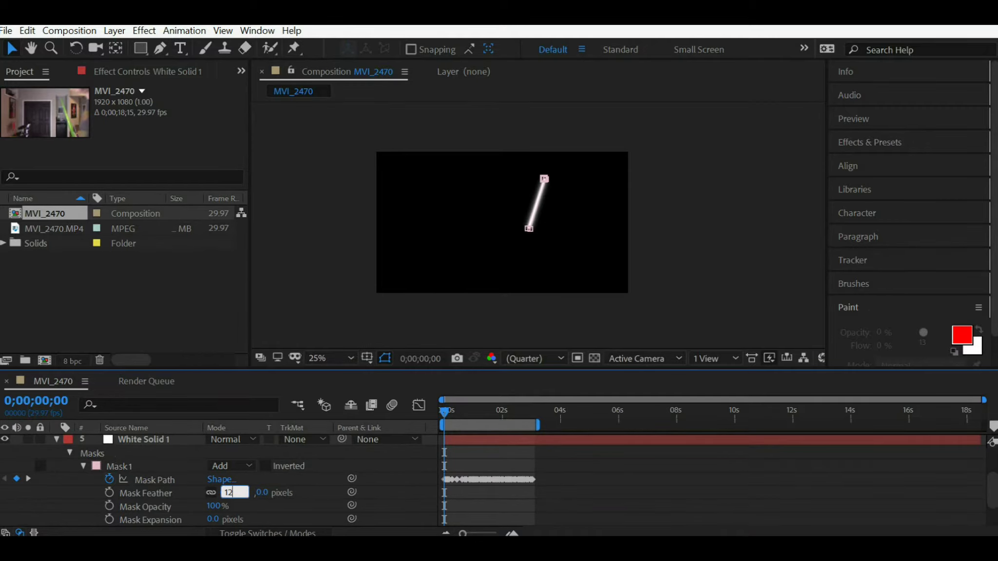
{"action": "key", "text": "Return"}
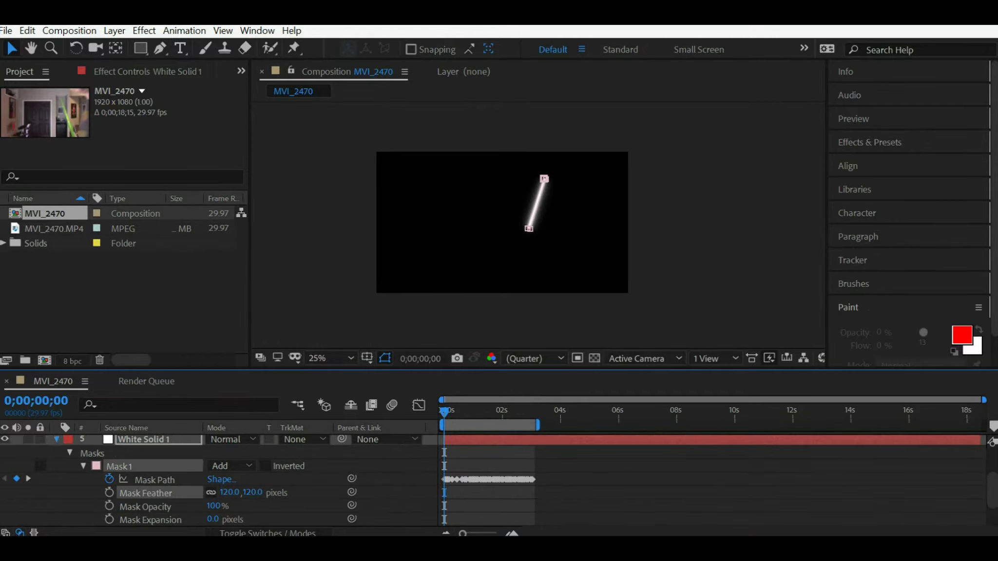
{"action": "left_click", "coordinate": [57, 439]}
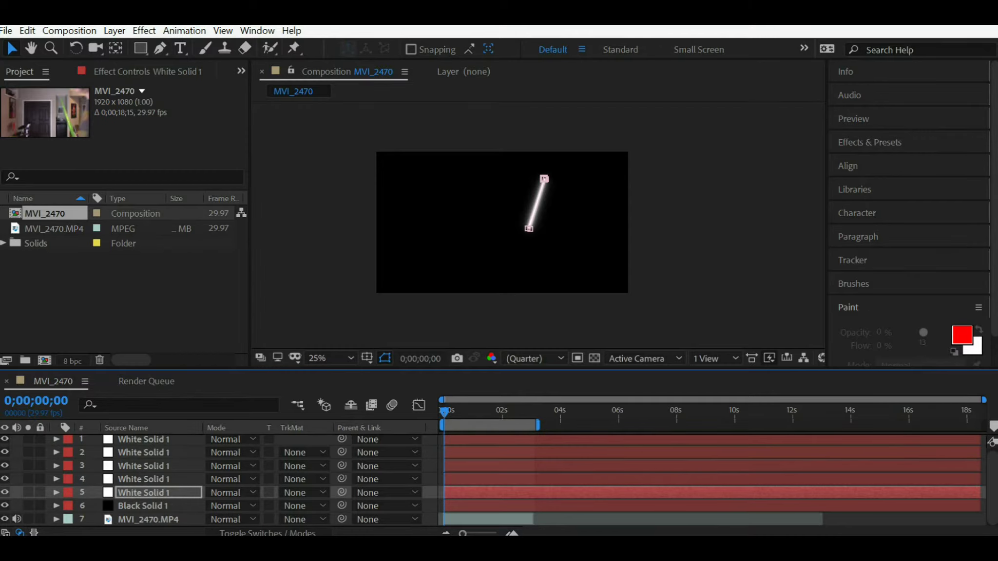
Preview the feathered glow animation over black and return to the first frame.
{"action": "key", "text": "space"}
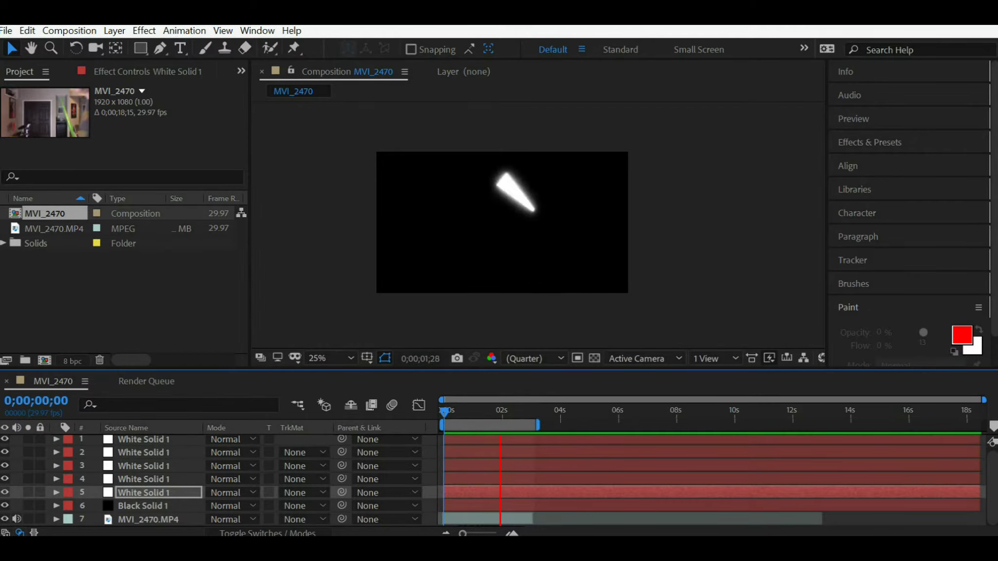
{"action": "key", "text": "space"}
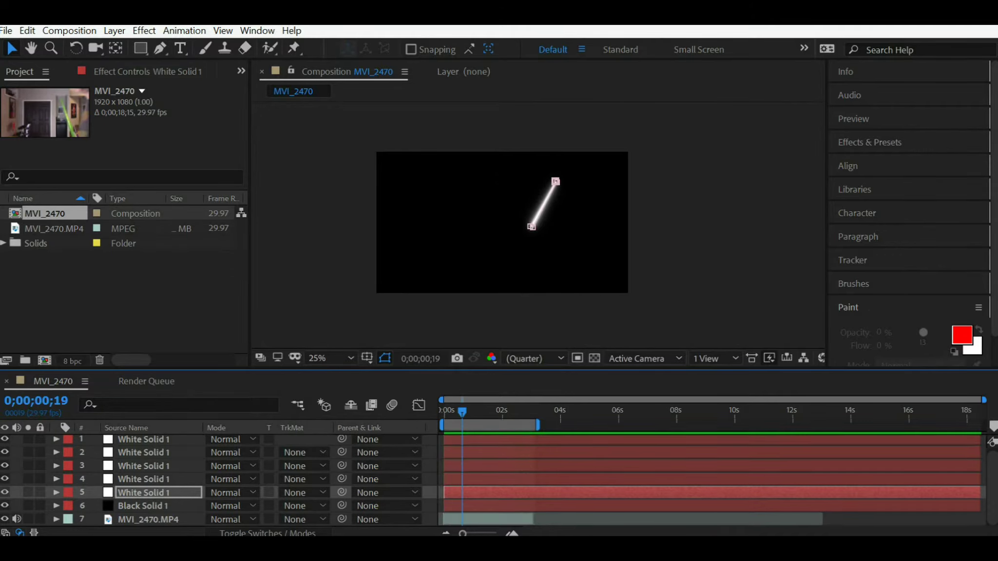
{"action": "left_click_drag", "start_coordinate": [462, 413], "coordinate": [444, 413]}
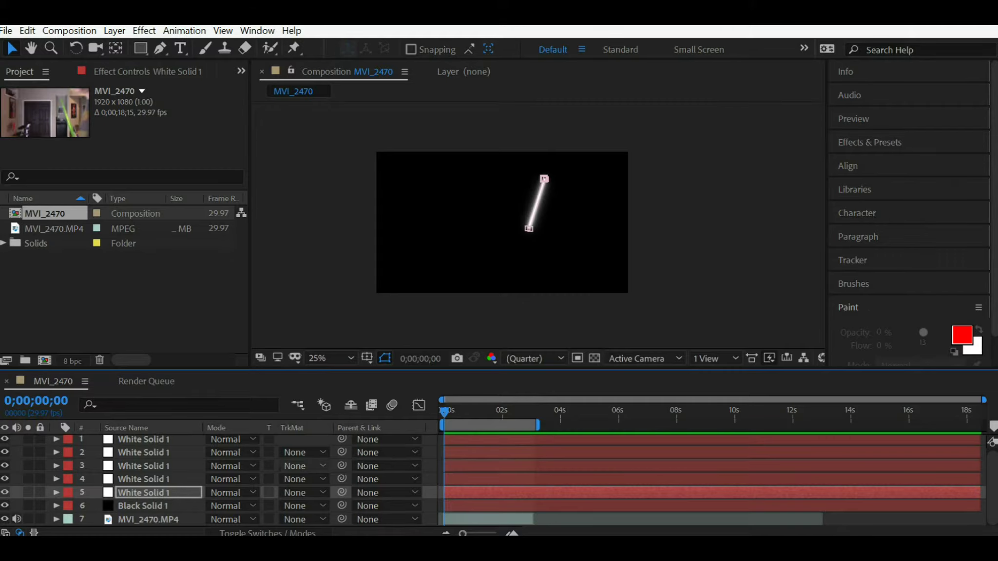
Pre-compose the Black Solid 1 and all five White Solid 1 layers as Pre-comp 1, moving all attributes into it.
{"action": "left_click", "coordinate": [143, 506]}
{"action": "left_click", "coordinate": [143, 492], "text": "ctrl"}
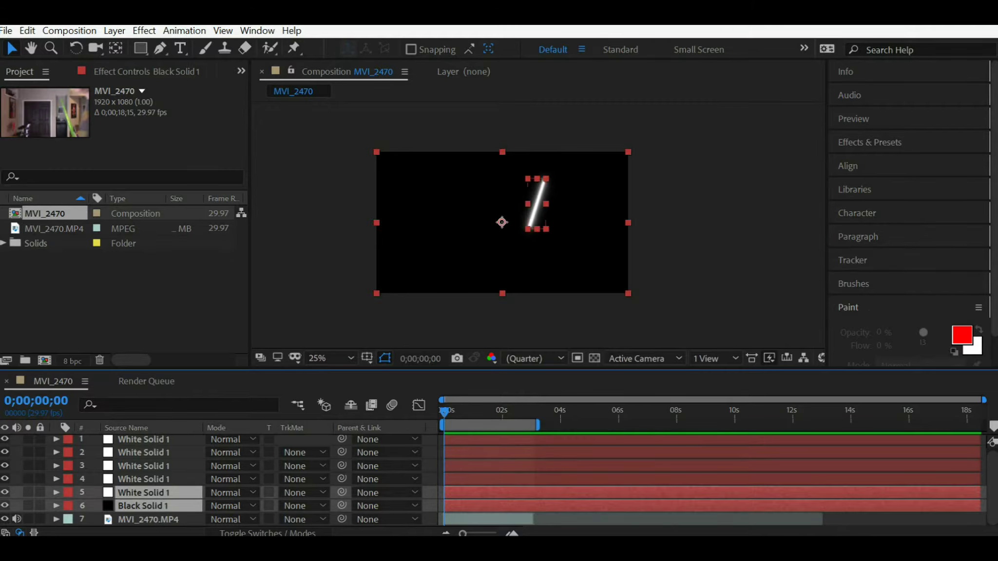
{"action": "left_click", "coordinate": [143, 480], "text": "ctrl"}
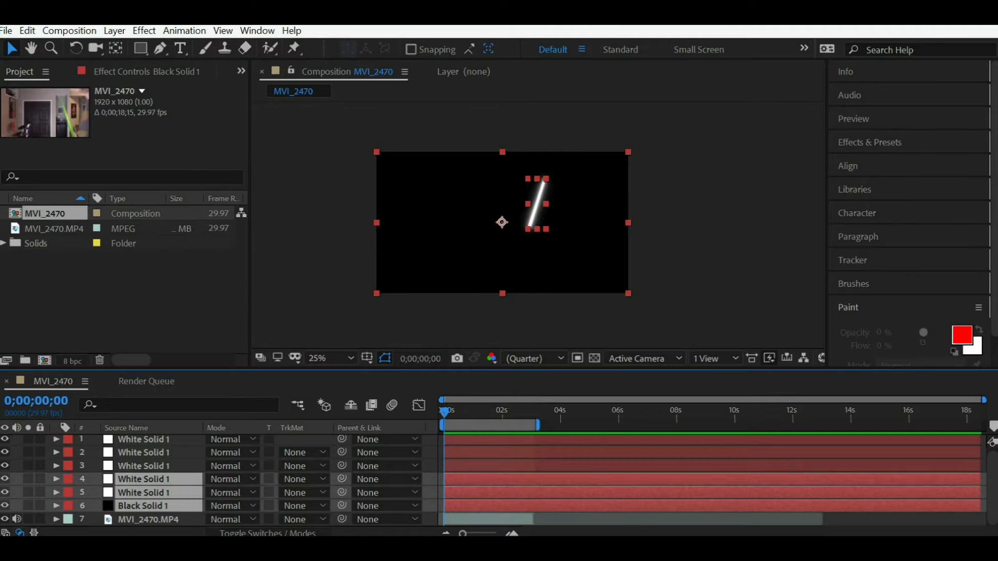
{"action": "left_click", "coordinate": [143, 466], "text": "ctrl"}
{"action": "left_click", "coordinate": [143, 453], "text": "ctrl"}
{"action": "left_click", "coordinate": [143, 440], "text": "ctrl"}
{"action": "right_click", "coordinate": [182, 452]}
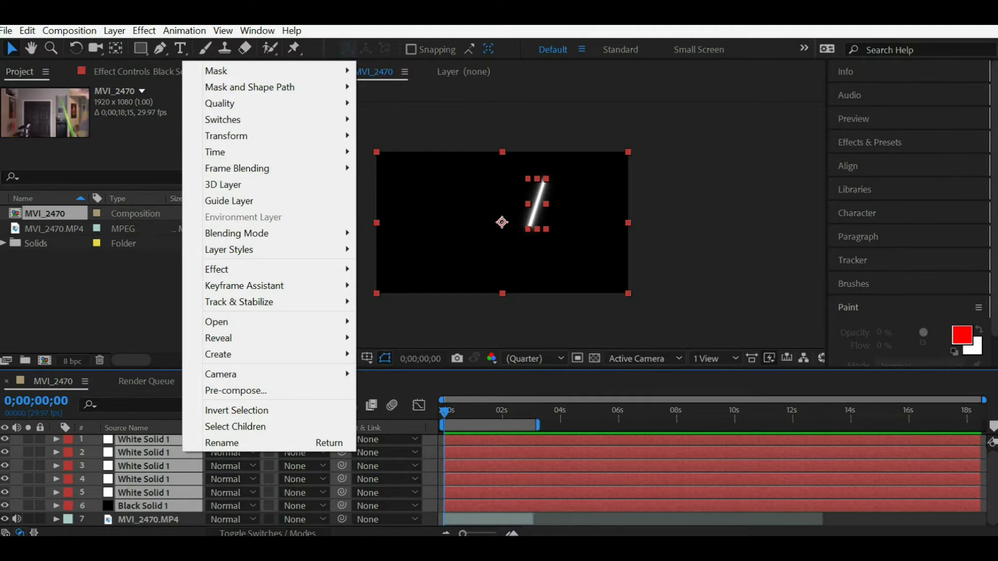
{"action": "left_click", "coordinate": [236, 390]}
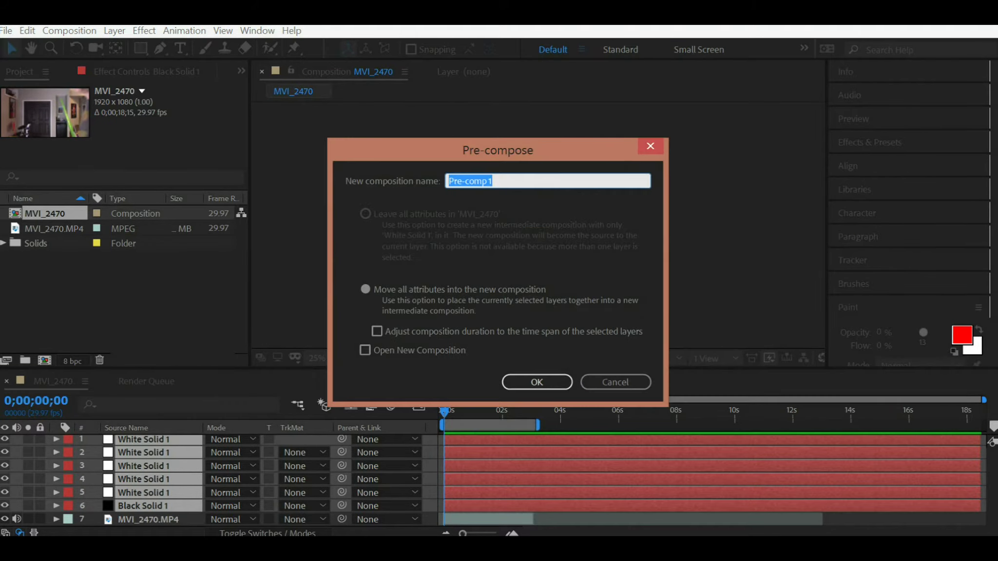
{"action": "left_click", "coordinate": [537, 382]}
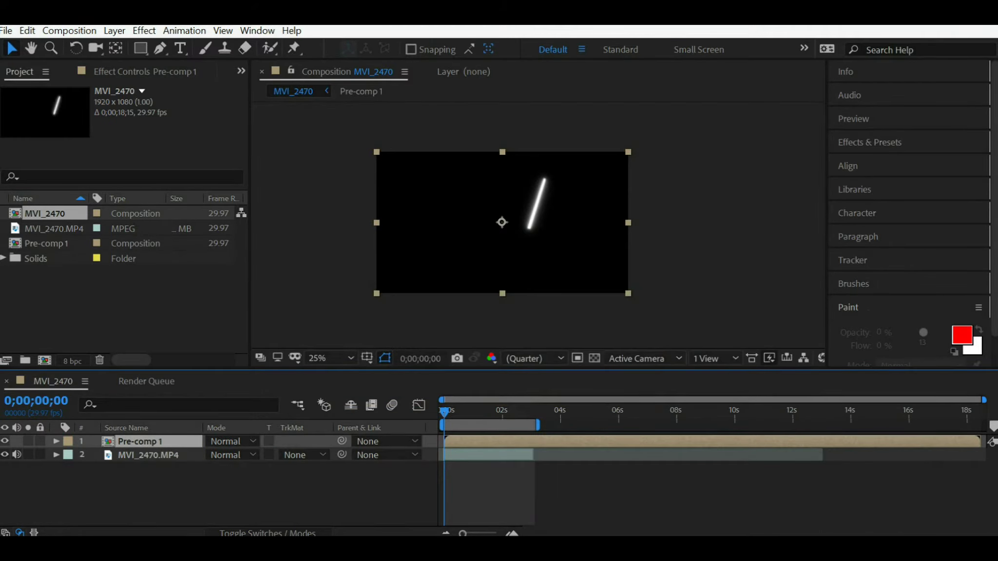
Set the Pre-comp 1 layer's blending mode to Screen and preview the glowing blade over the footage.
{"action": "right_click", "coordinate": [163, 441]}
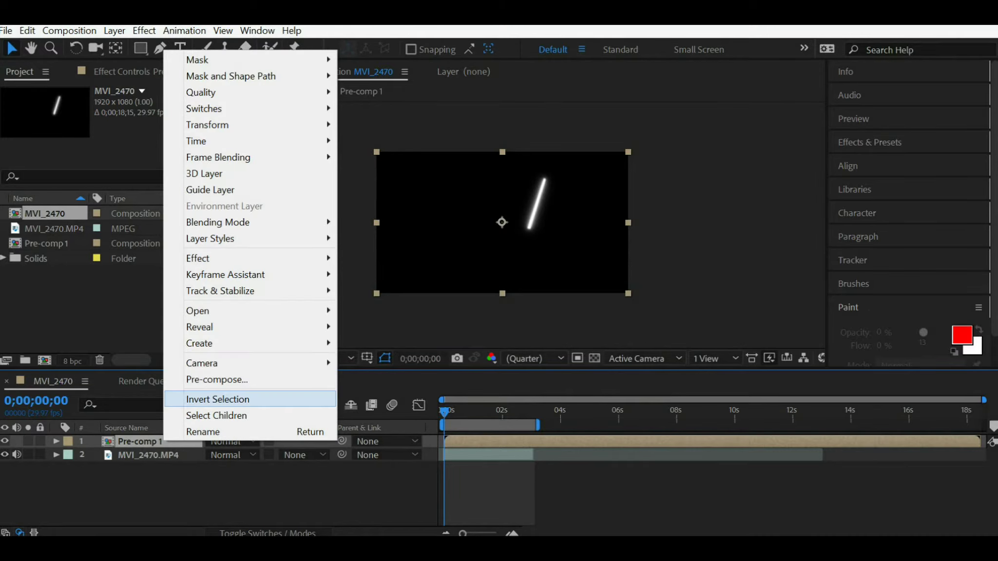
{"action": "mouse_move", "coordinate": [218, 222]}
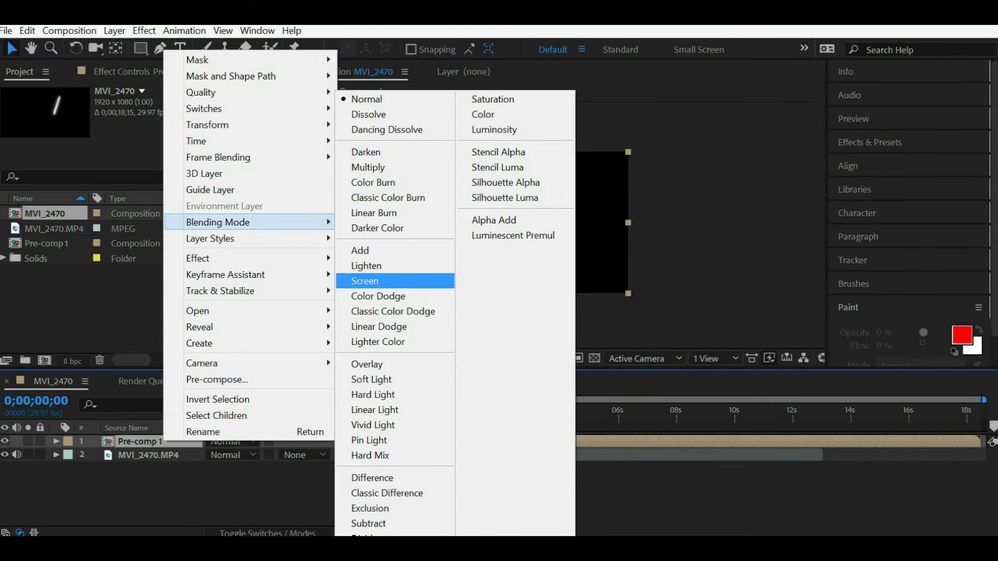
{"action": "left_click", "coordinate": [364, 280]}
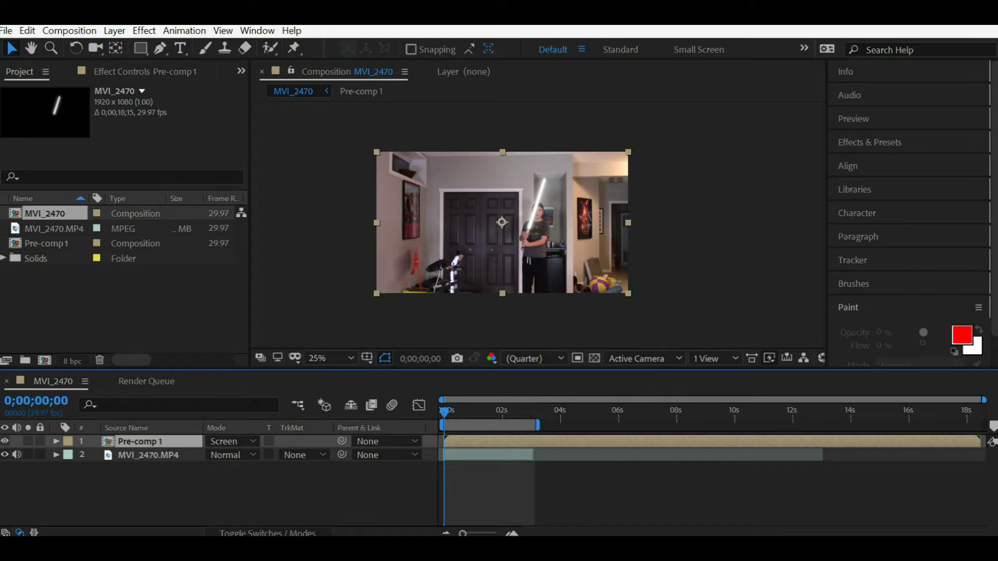
{"action": "key", "text": "space"}
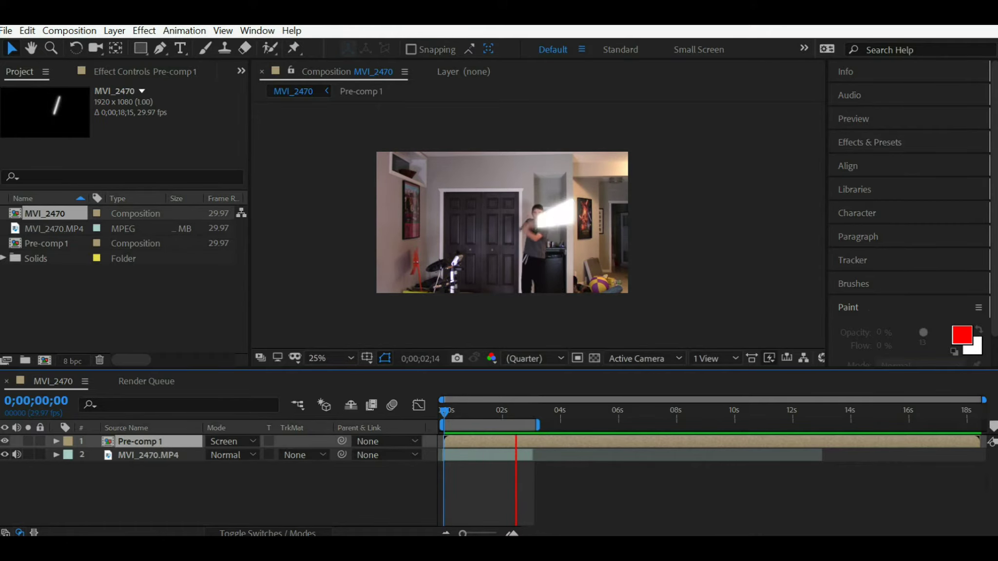
{"action": "key", "text": "space"}
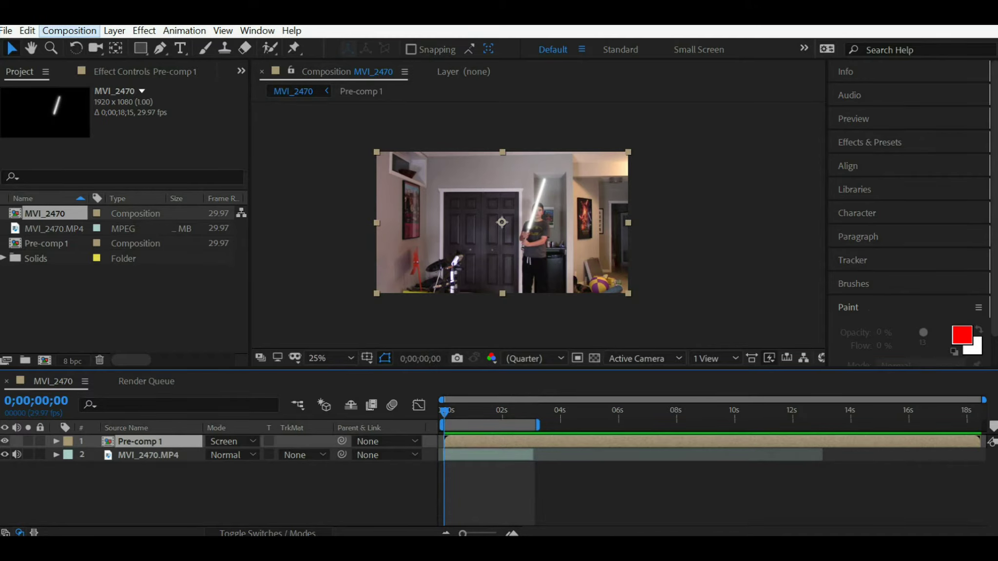
Apply the Color Balance color correction effect to the Pre-comp 1 layer.
{"action": "left_click", "coordinate": [144, 30]}
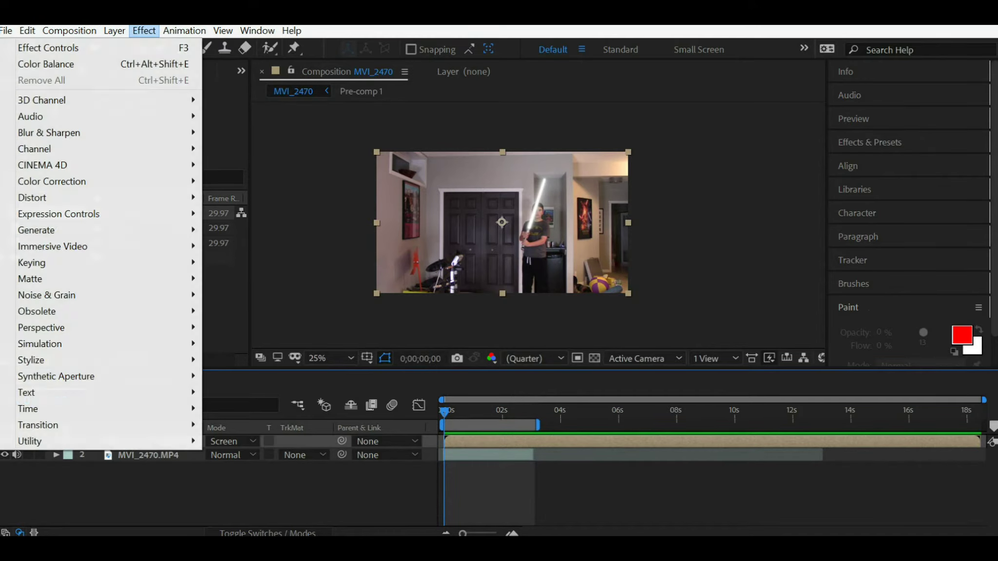
{"action": "mouse_move", "coordinate": [97, 182]}
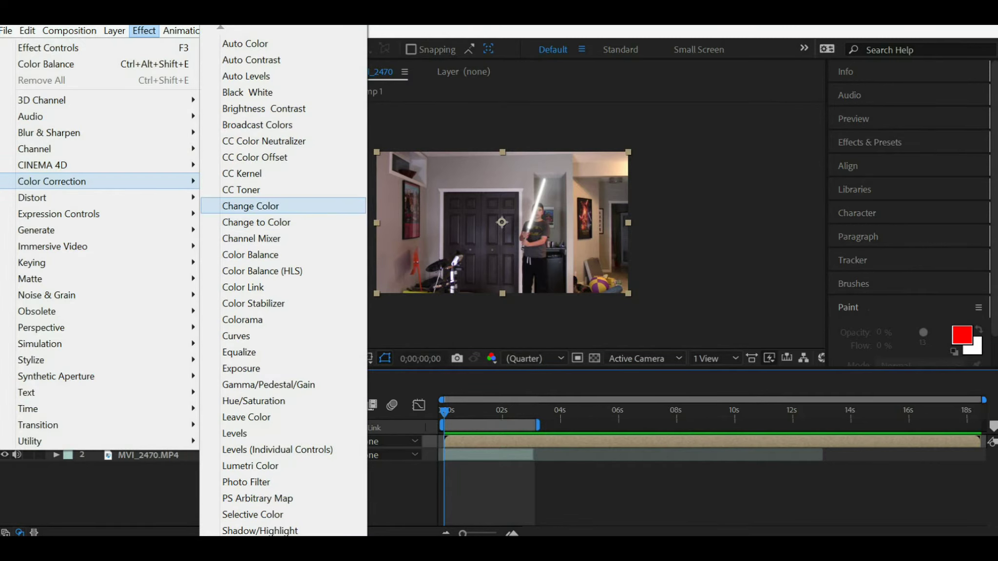
{"action": "left_click", "coordinate": [250, 254]}
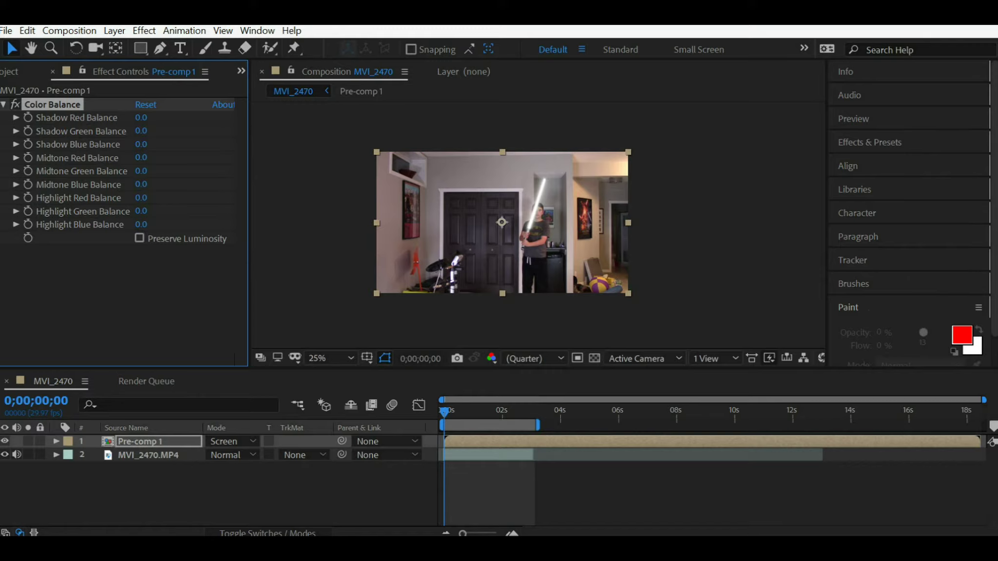
{"action": "key", "text": "period"}
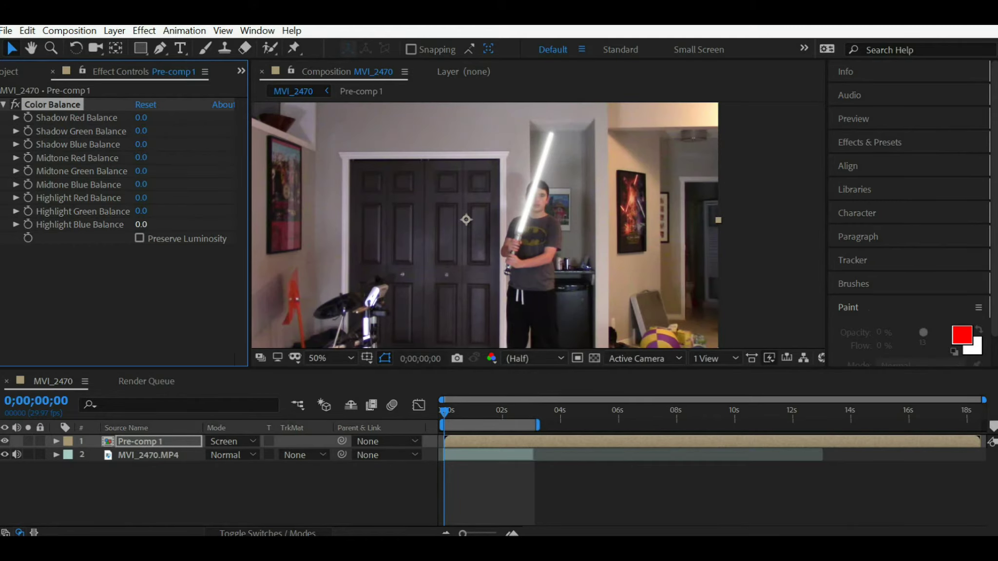
Try a blue blade by setting Highlight Blue Balance to 99, Midtone Blue Balance to 33 and Highlight Green Balance to 23.
{"action": "left_click_drag", "start_coordinate": [141, 224], "coordinate": [192, 225]}
{"action": "mouse_move", "coordinate": [141, 185]}
{"action": "left_mouse_down"}
{"action": "mouse_move", "coordinate": [192, 185]}
{"action": "mouse_move", "coordinate": [154, 184]}
{"action": "left_mouse_up"}
{"action": "left_click_drag", "start_coordinate": [140, 211], "coordinate": [152, 211]}
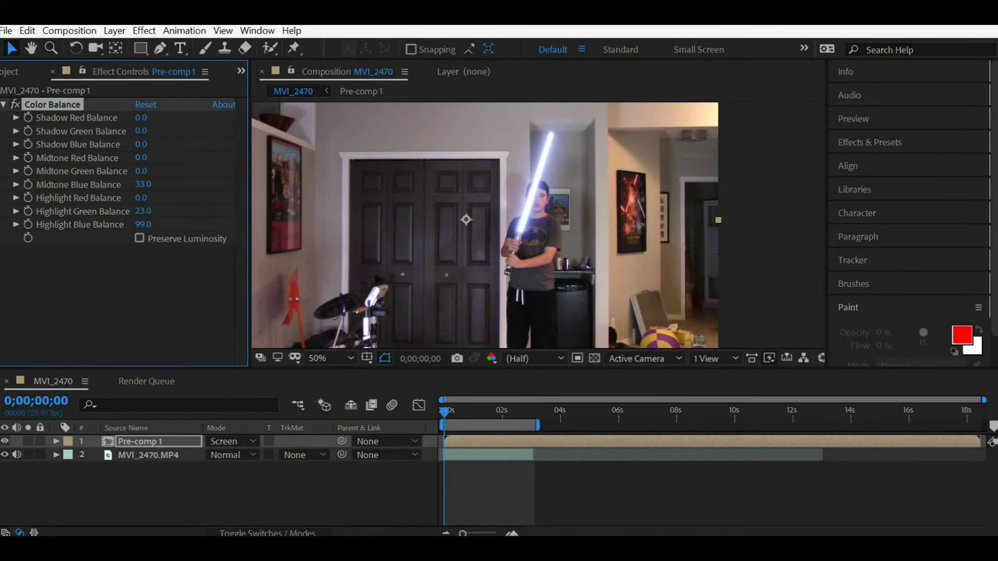
Reset Highlight Green Balance, Midtone Blue Balance and Highlight Blue Balance to 0.
{"action": "left_click", "coordinate": [144, 212]}
{"action": "type", "text": "0"}
{"action": "left_click", "coordinate": [142, 185]}
{"action": "type", "text": "0"}
{"action": "left_click", "coordinate": [142, 225]}
{"action": "type", "text": "0"}
{"action": "key", "text": "Return"}
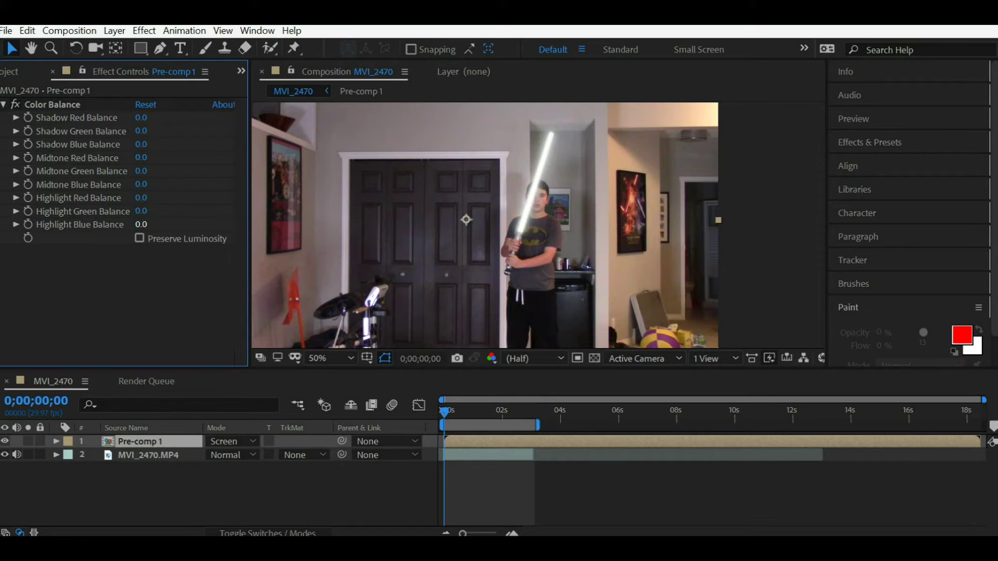
Tint the blade red by setting Highlight Red Balance to 100 and Midtone Red Balance to 14.
{"action": "left_click_drag", "start_coordinate": [141, 198], "coordinate": [190, 198]}
{"action": "mouse_move", "coordinate": [141, 157]}
{"action": "left_mouse_down"}
{"action": "mouse_move", "coordinate": [191, 158]}
{"action": "mouse_move", "coordinate": [150, 158]}
{"action": "left_mouse_up"}
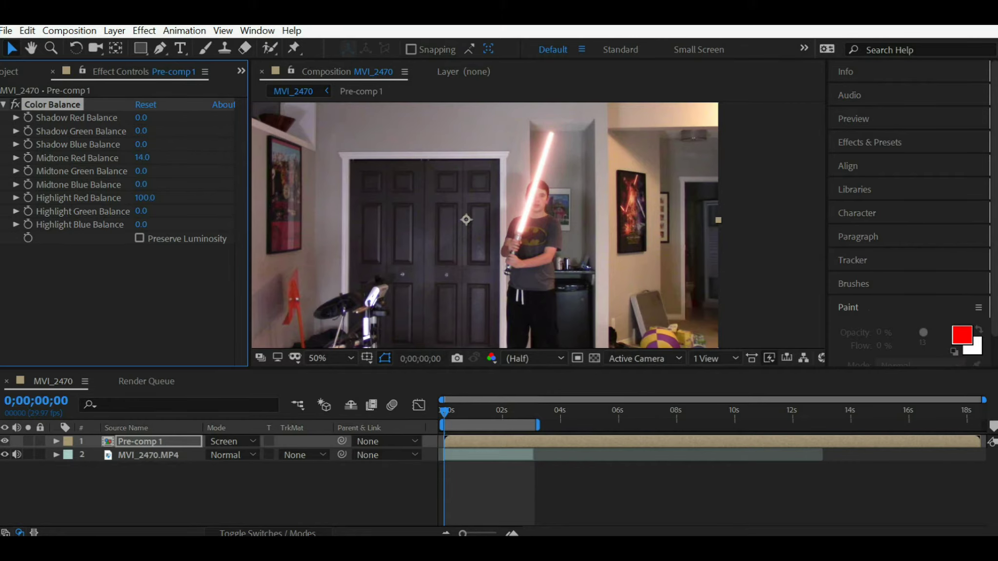
Reset Midtone Red Balance and Highlight Red Balance to 0 in the Color Balance effect.
{"action": "left_click", "coordinate": [142, 158]}
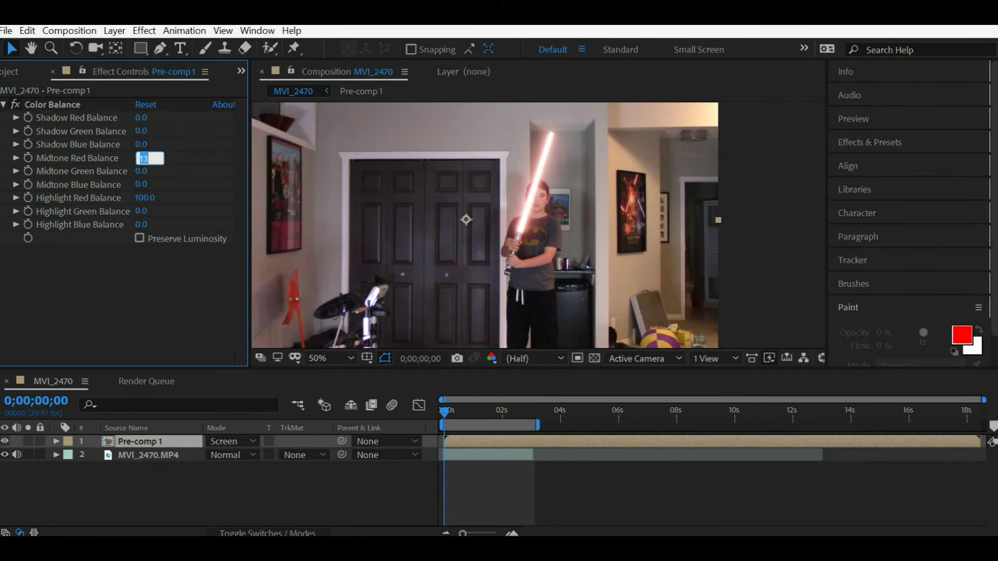
{"action": "type", "text": "0"}
{"action": "left_click", "coordinate": [145, 198]}
{"action": "type", "text": "0"}
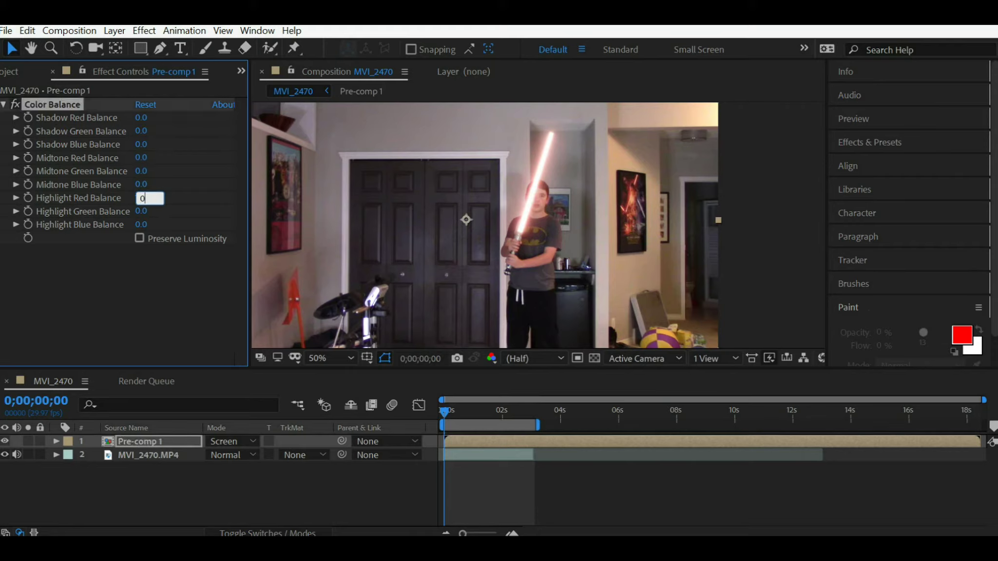
{"action": "key", "text": "Return"}
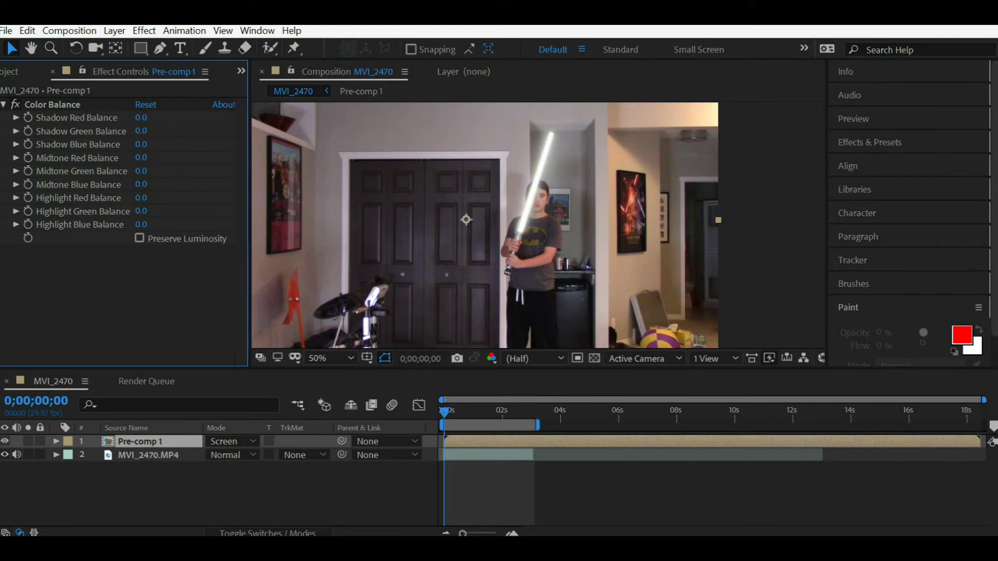
Tint the blade purple with Highlight Blue Balance 100, Highlight Red Balance 49, Midtone Blue Balance 9 and Midtone Red Balance 8, then close the effect settings.
{"action": "left_click_drag", "start_coordinate": [142, 225], "coordinate": [195, 225]}
{"action": "left_click_drag", "start_coordinate": [141, 198], "coordinate": [163, 198]}
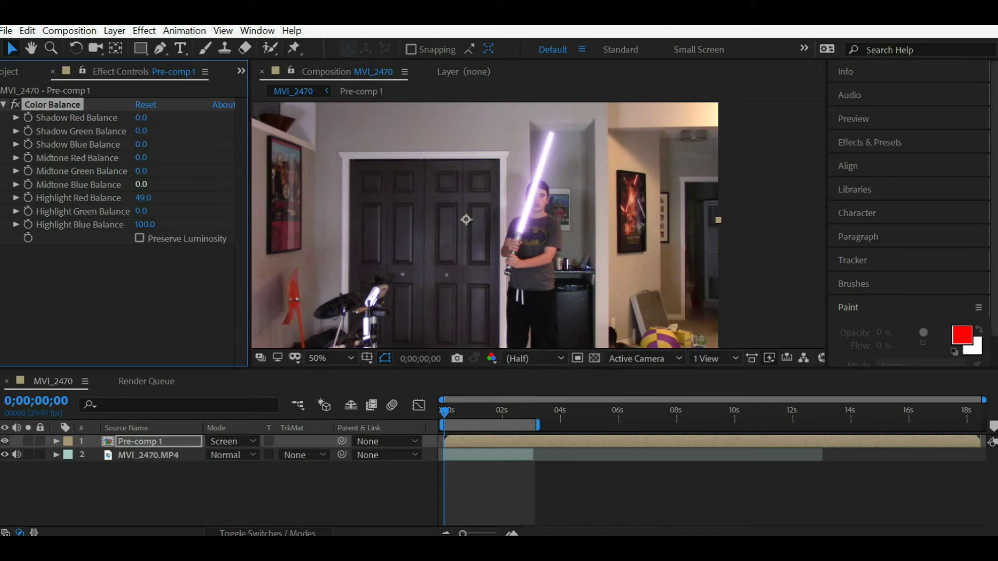
{"action": "left_click_drag", "start_coordinate": [142, 184], "coordinate": [146, 184]}
{"action": "left_click_drag", "start_coordinate": [141, 157], "coordinate": [142, 158]}
{"action": "mouse_move", "coordinate": [141, 118]}
{"action": "left_mouse_down"}
{"action": "mouse_move", "coordinate": [190, 118]}
{"action": "mouse_move", "coordinate": [141, 118]}
{"action": "left_mouse_up"}
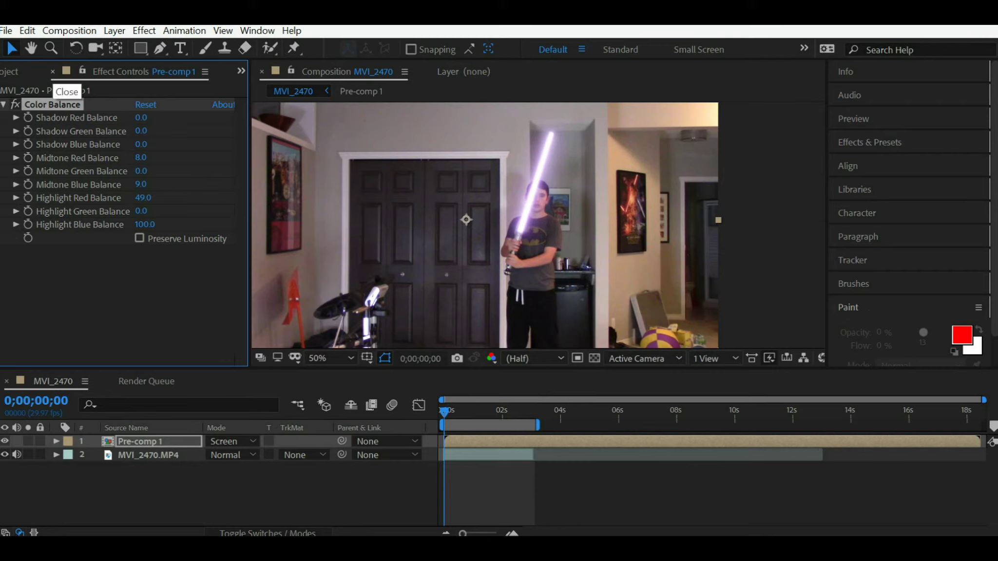
{"action": "left_click", "coordinate": [53, 71]}
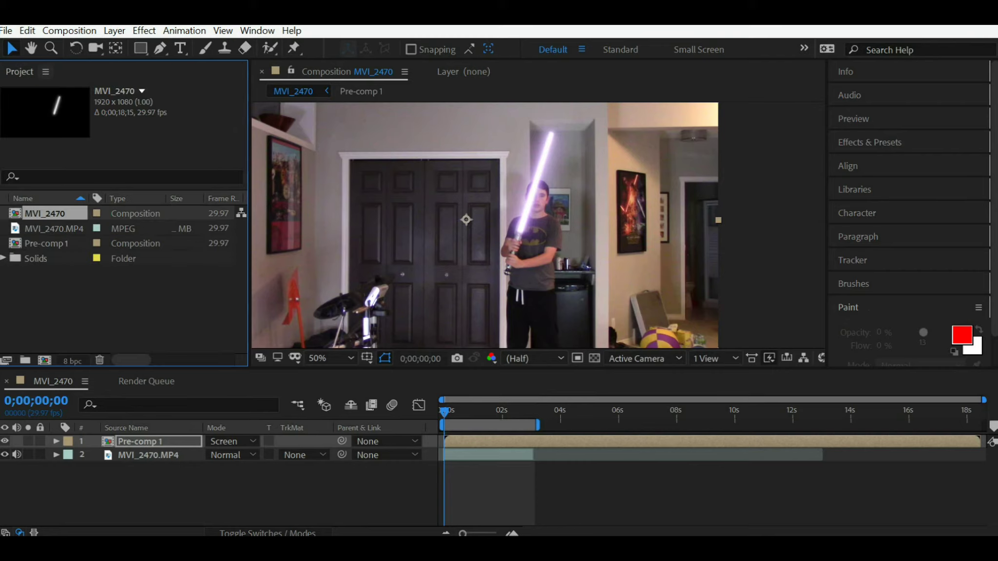
Play back the MVI_2470 composition to check the purple blade in motion, and return to the first frame.
{"action": "key", "text": "space"}
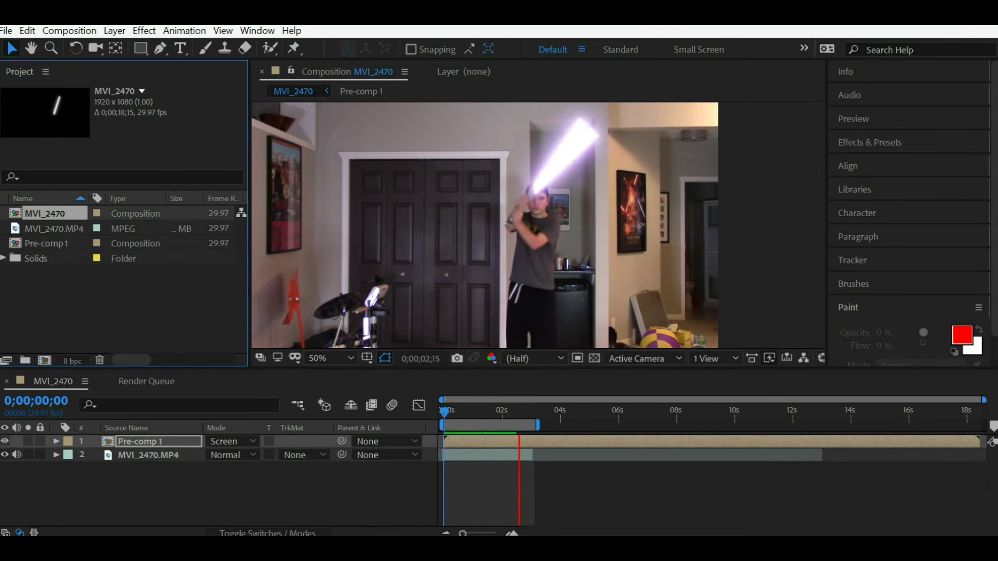
{"action": "key", "text": "space"}
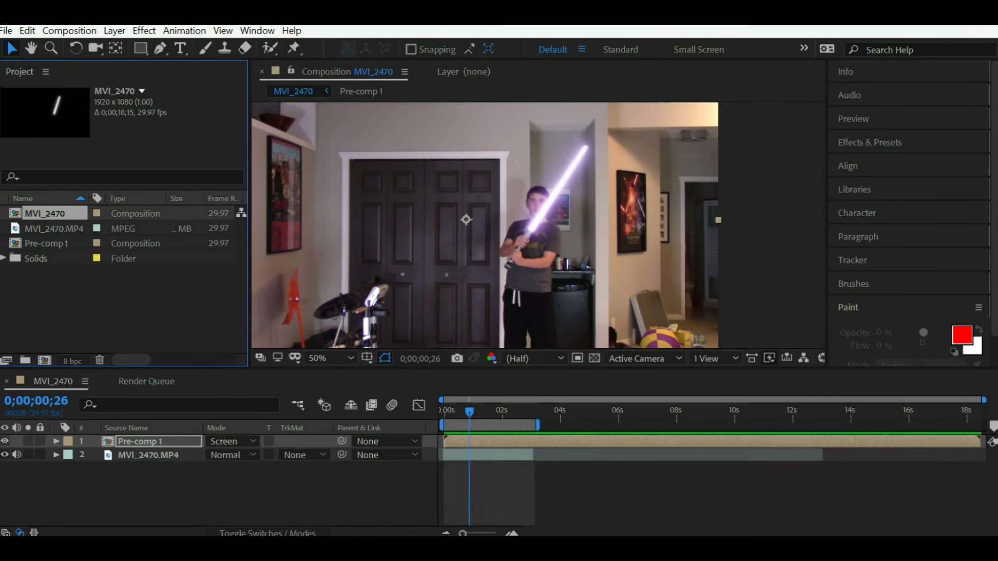
{"action": "key", "text": "Home"}
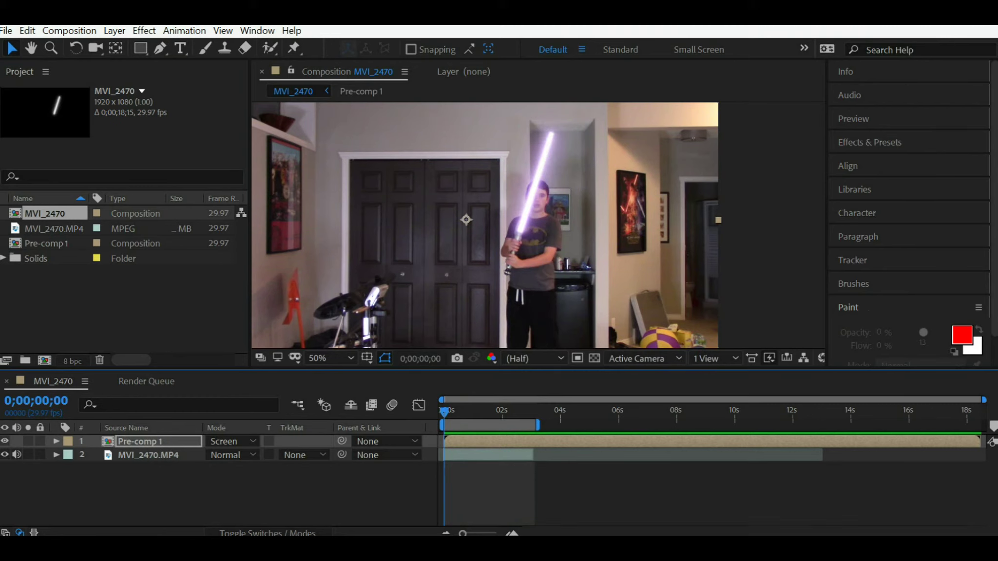
Add the MVI_2470 composition to the render queue, keeping the log option at Errors Only.
{"action": "left_click", "coordinate": [69, 30]}
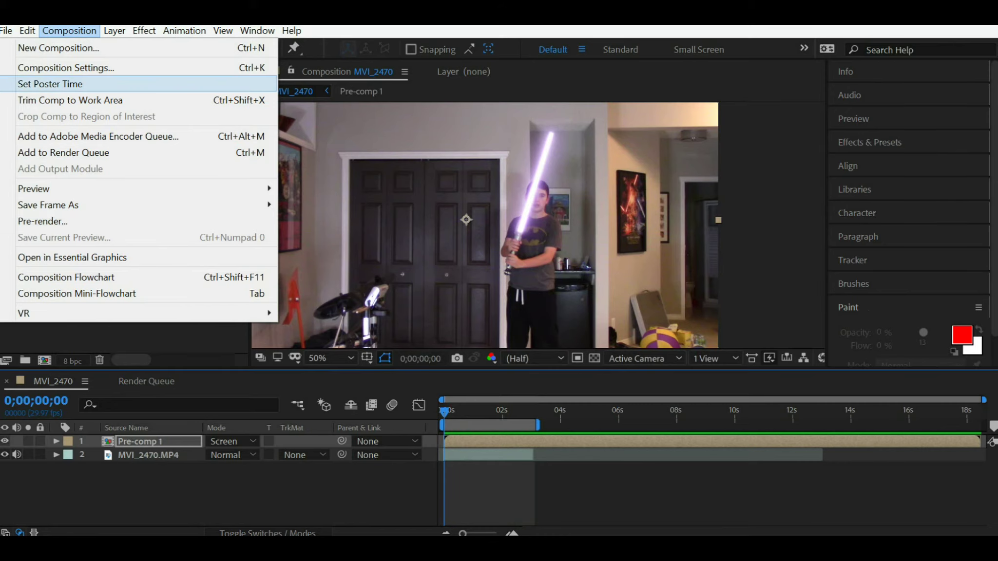
{"action": "left_click", "coordinate": [63, 153]}
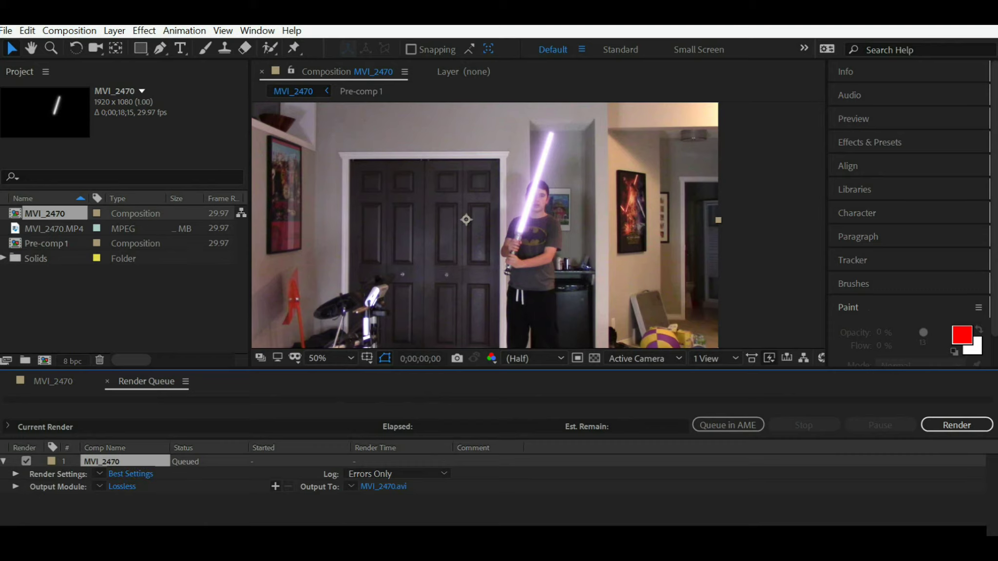
{"action": "left_click", "coordinate": [398, 474]}
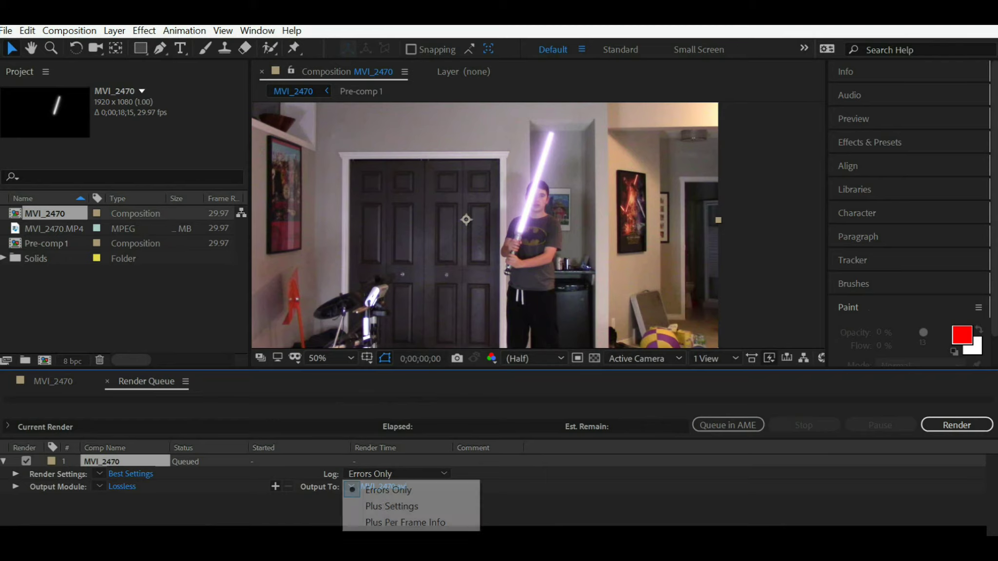
{"action": "left_click", "coordinate": [512, 505]}
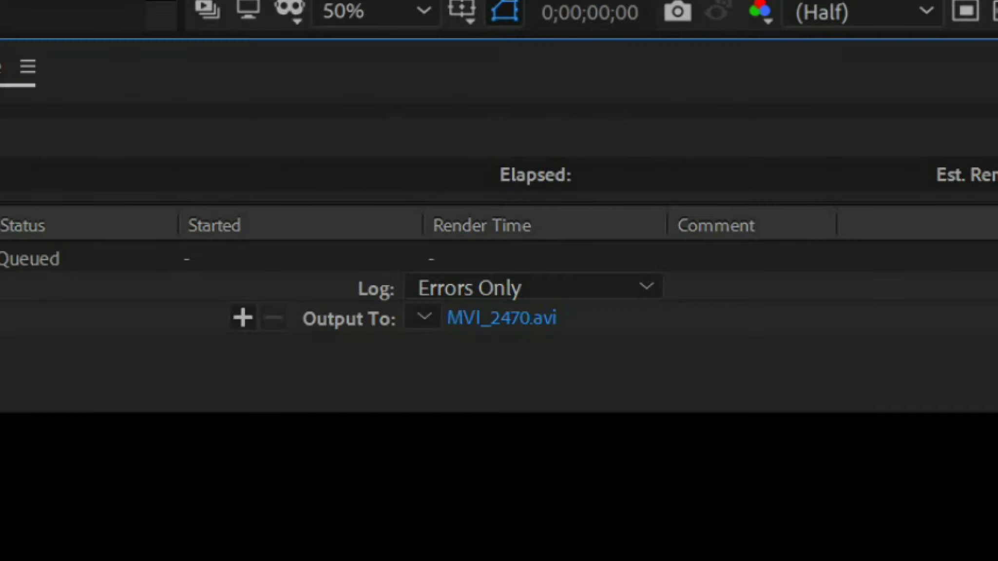
Name the render's AVI output file "ALighsaber Effect 3".
{"action": "left_click", "coordinate": [384, 486]}
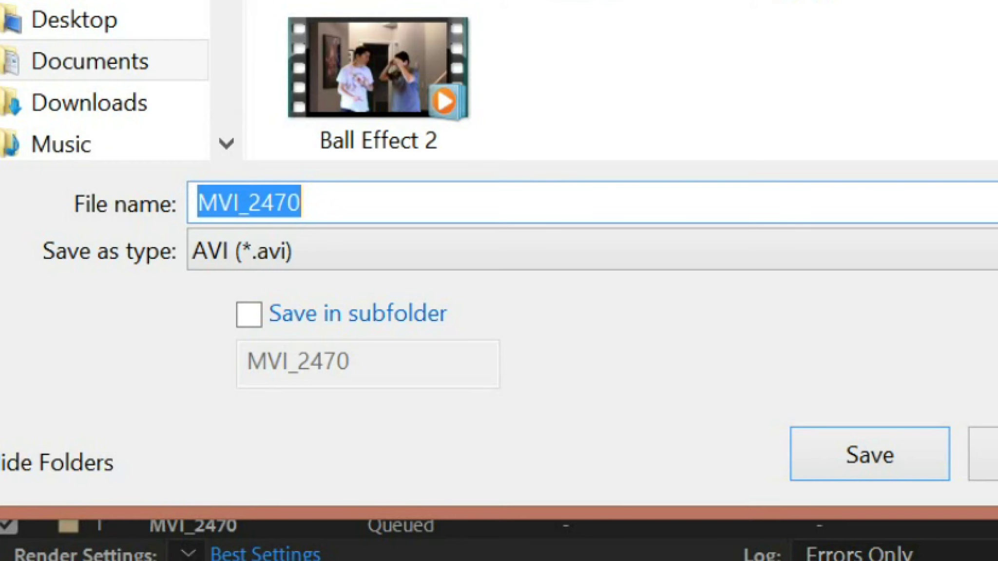
{"action": "type", "text": "A"}
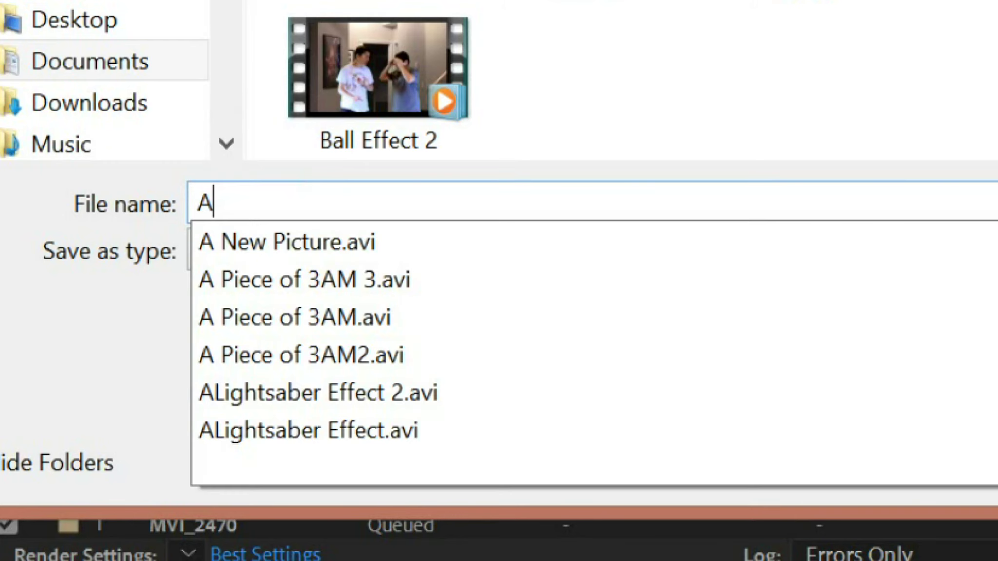
{"action": "type", "text": "Lighsaber "}
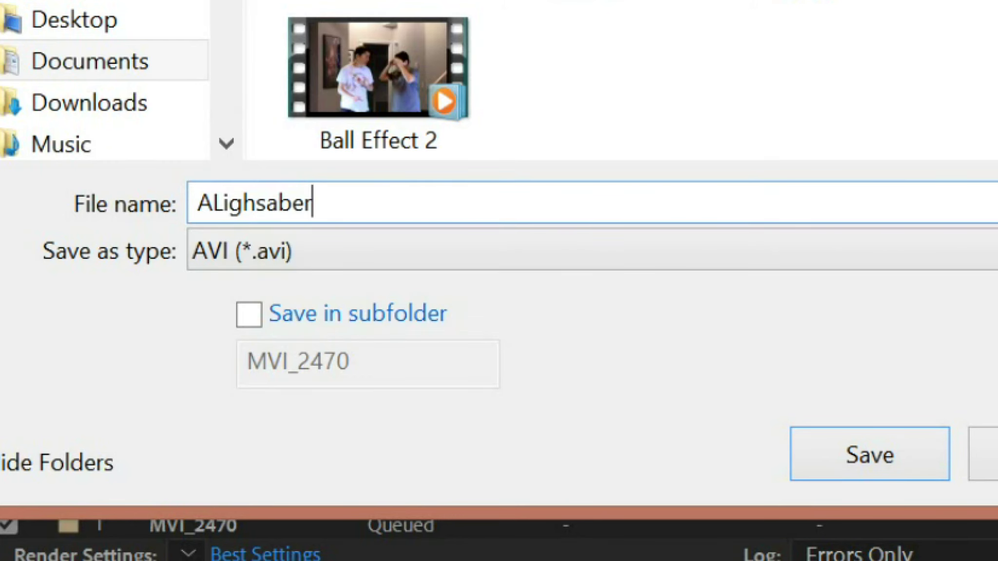
{"action": "type", "text": "Effect 3"}
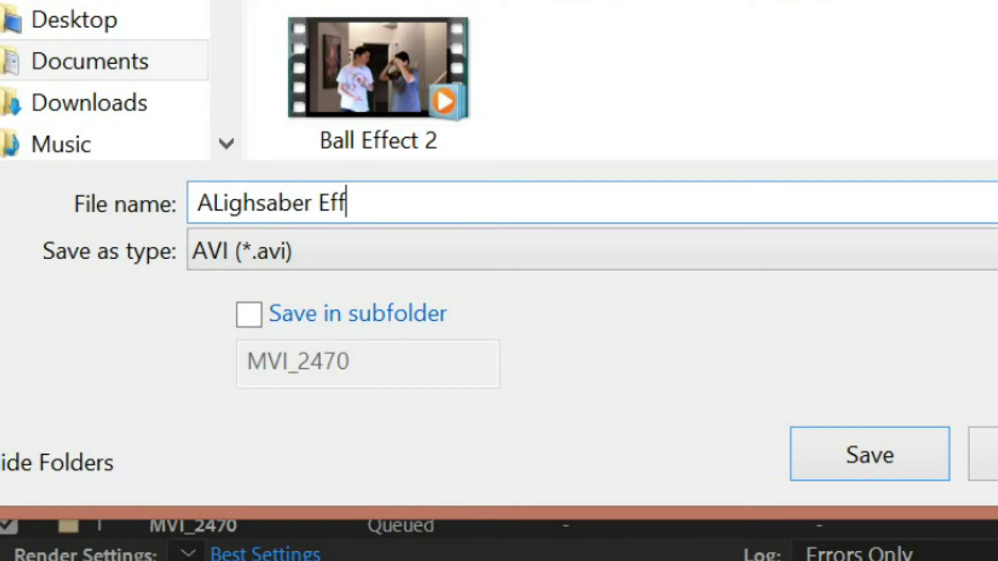